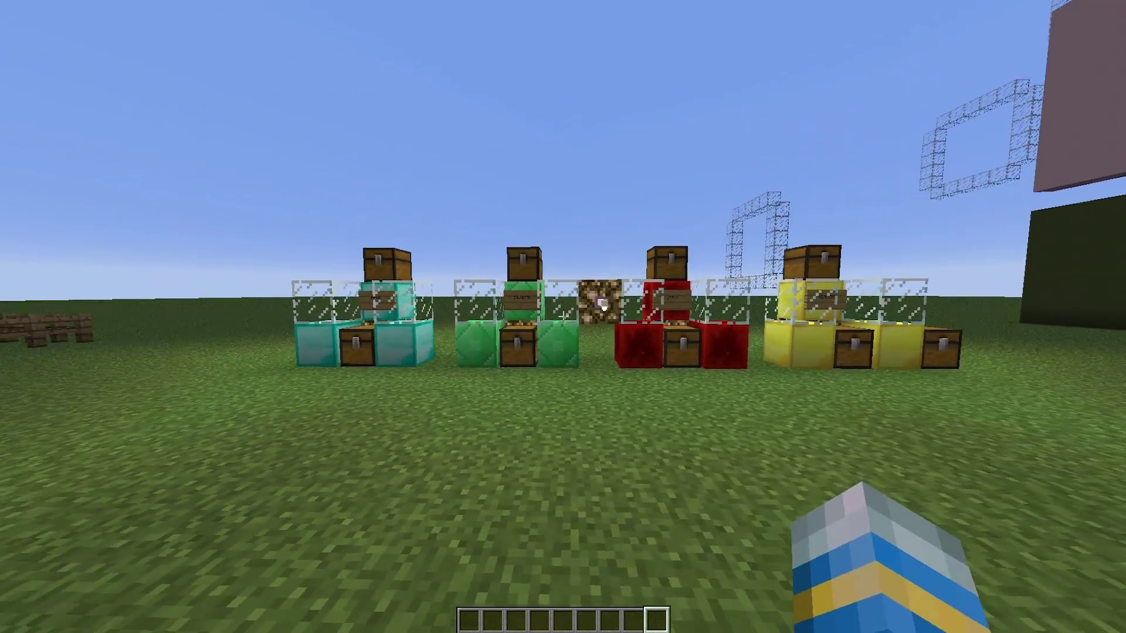
Step: Walk around the diamond, emerald, redstone and gold crate stands and look over their signs and chests
key("w")
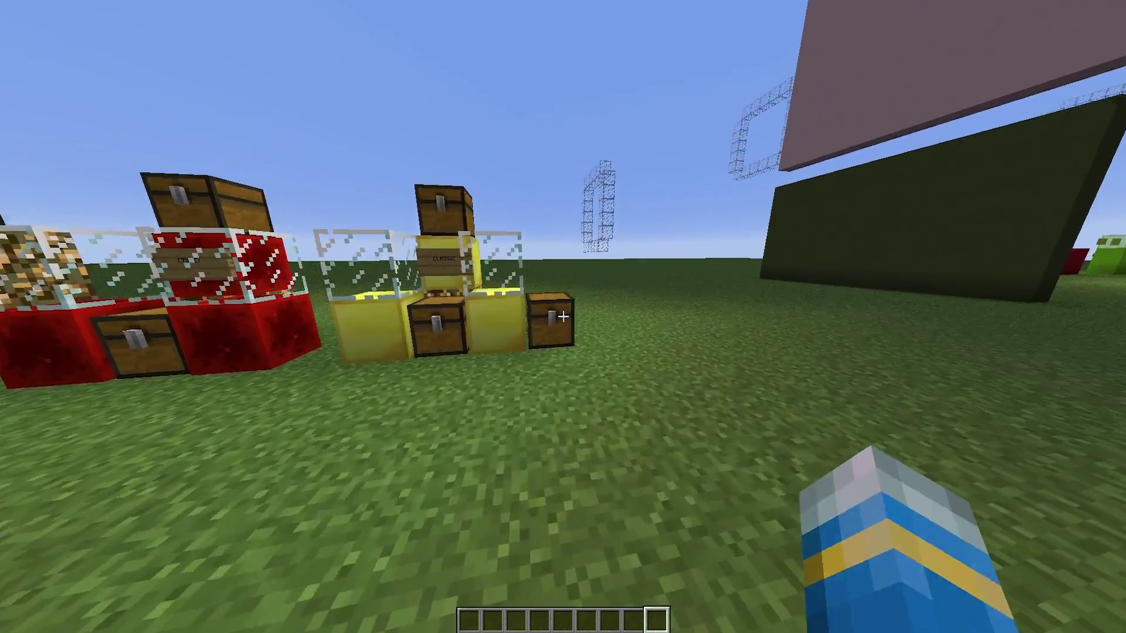
right_click(563, 316)
key("Escape")
key("w")
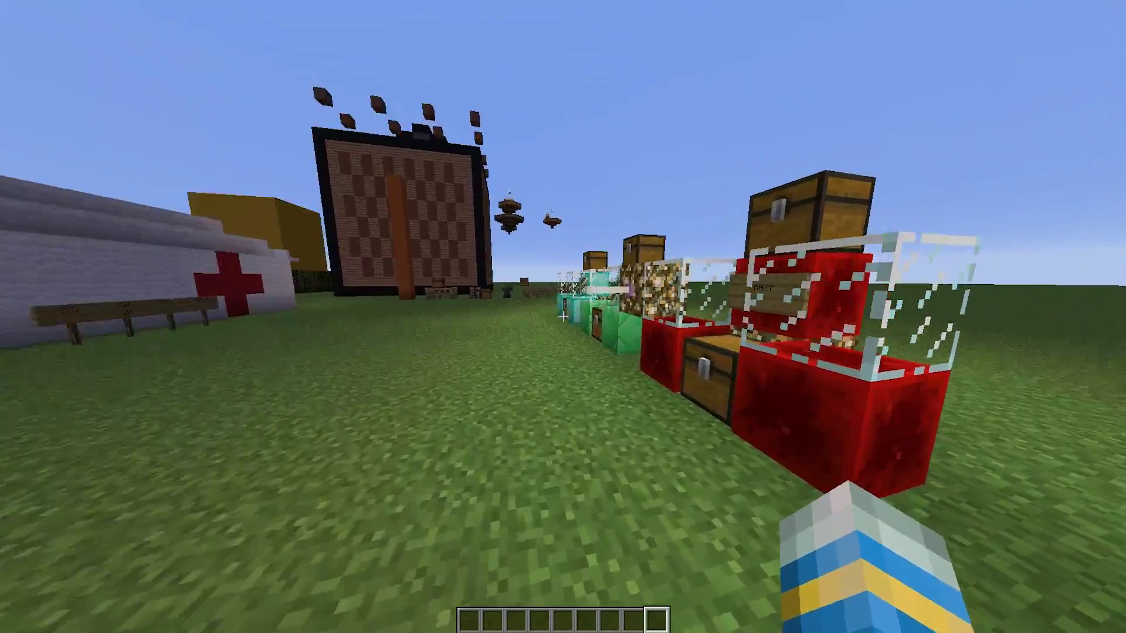
key("a")
key("s")
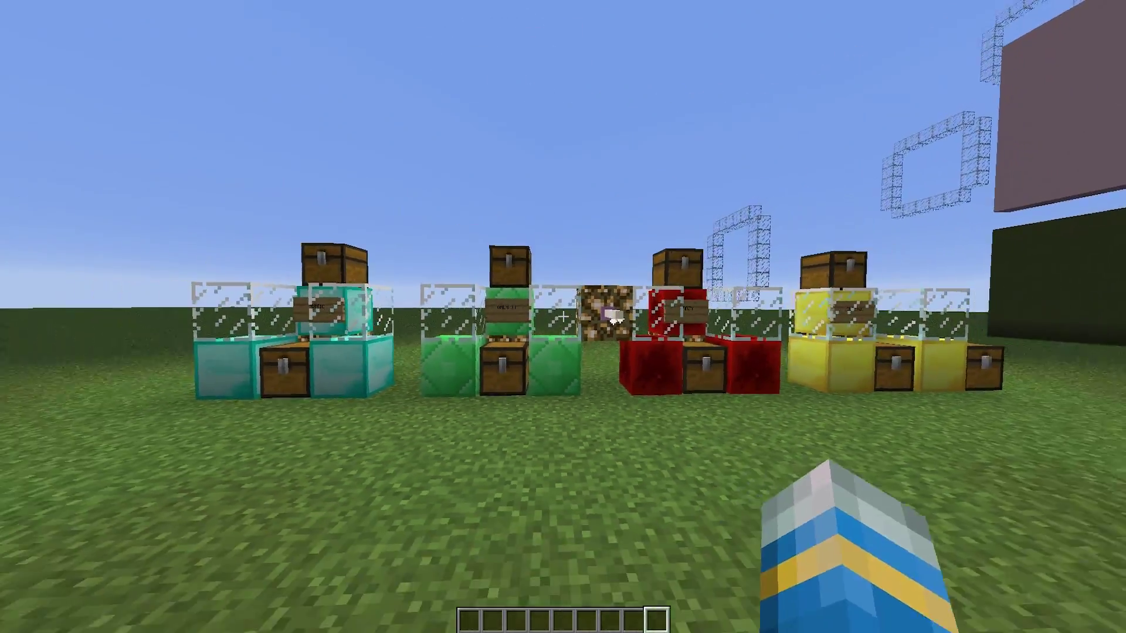
key("w")
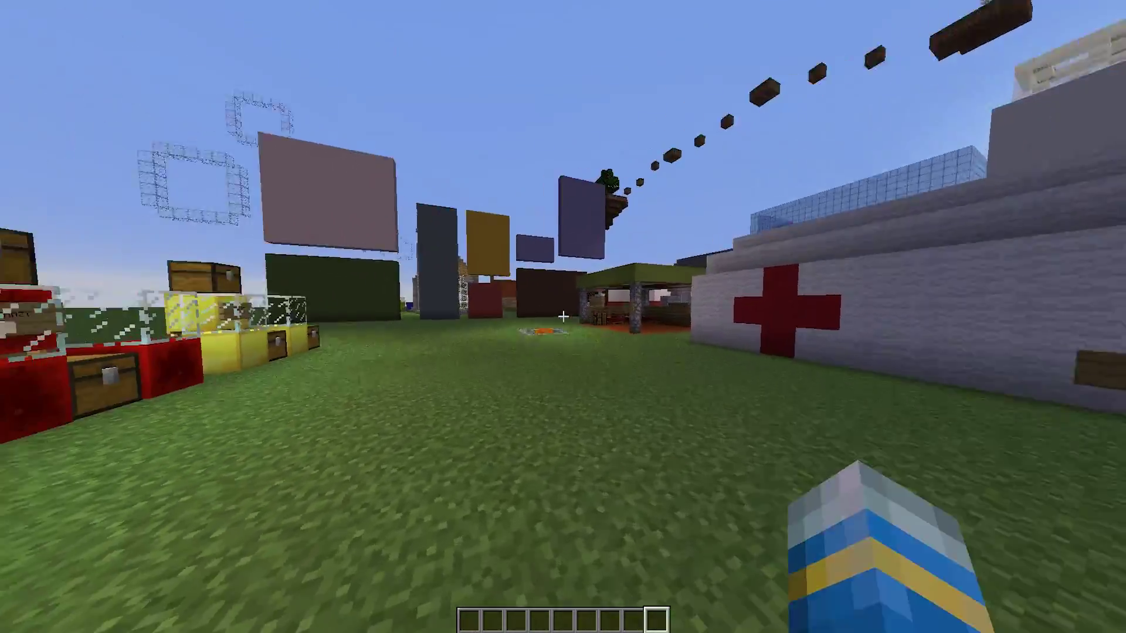
key("w")
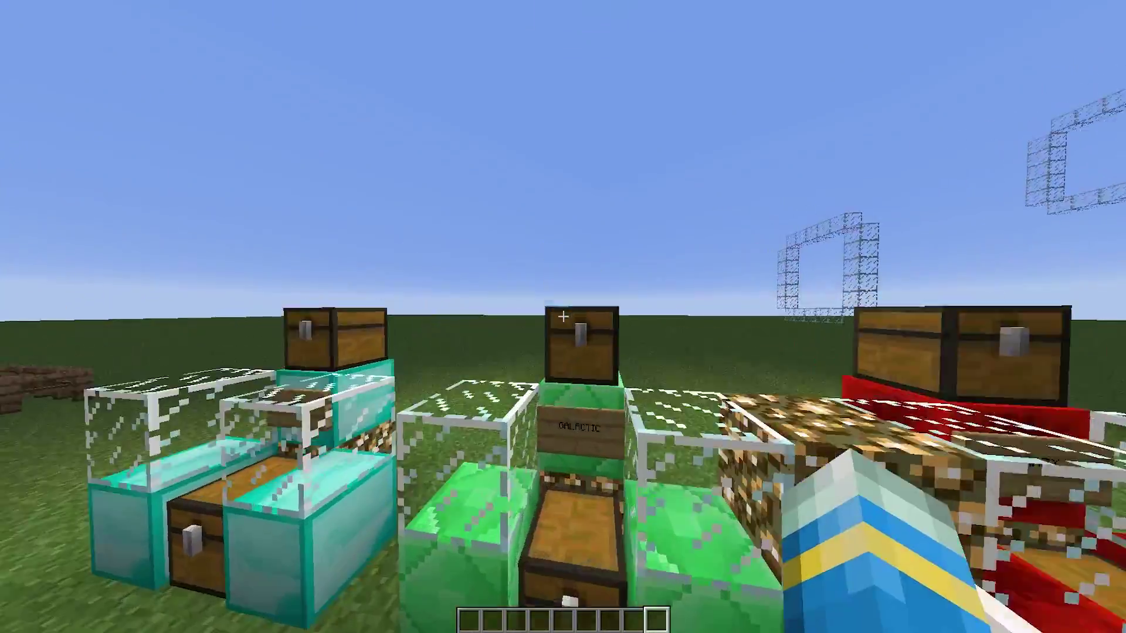
key("w")
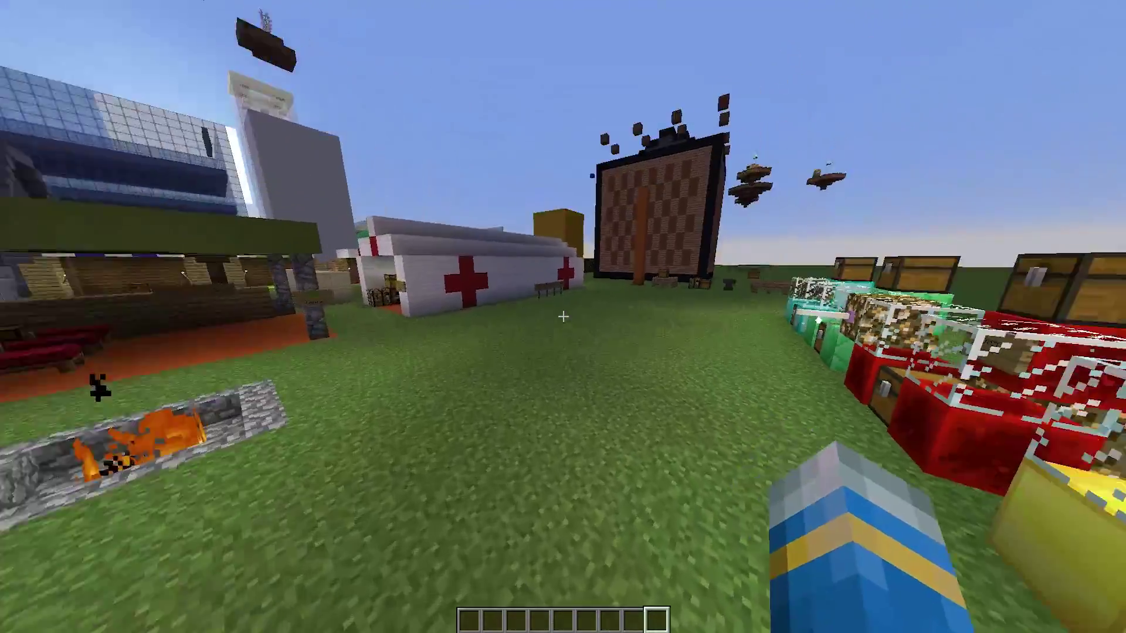
key("a")
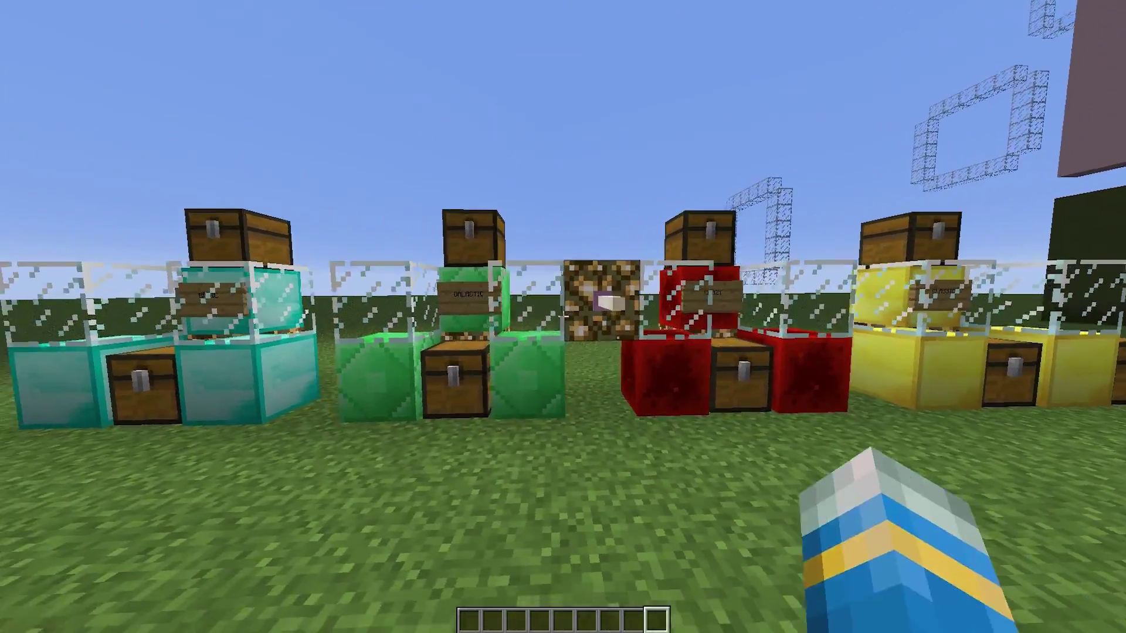
key("d")
key("s")
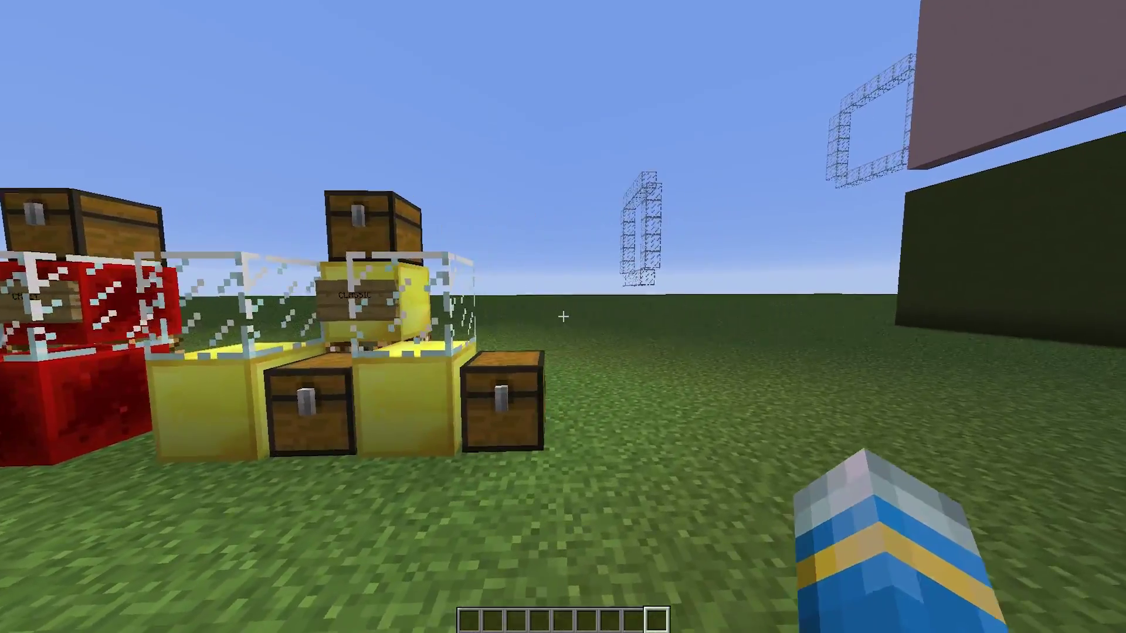
key("w")
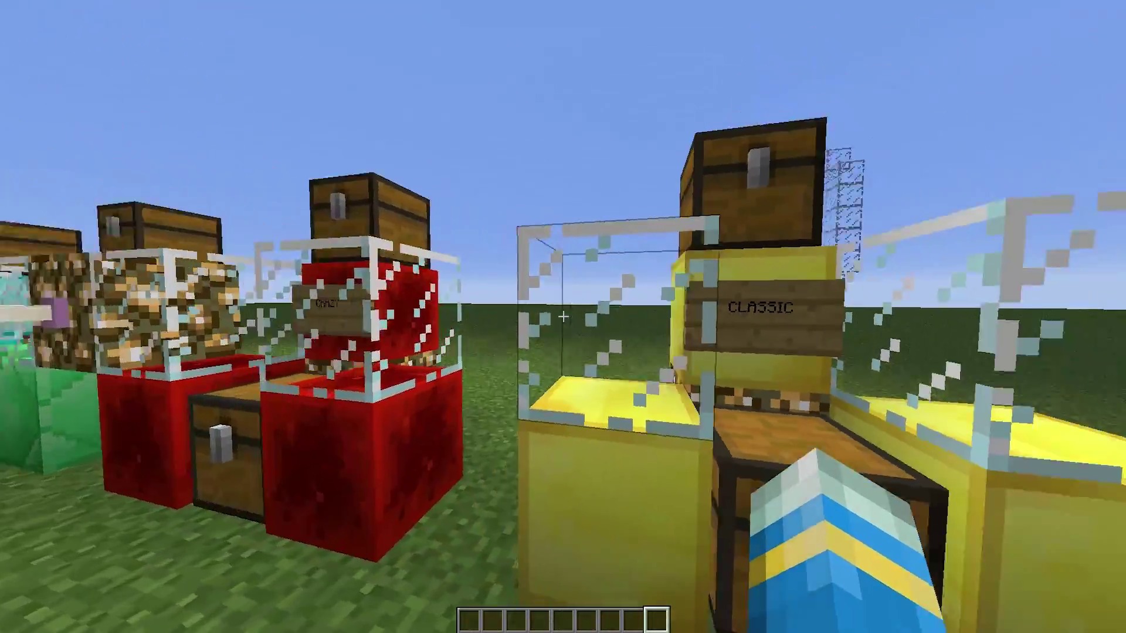
key("a")
key("s")
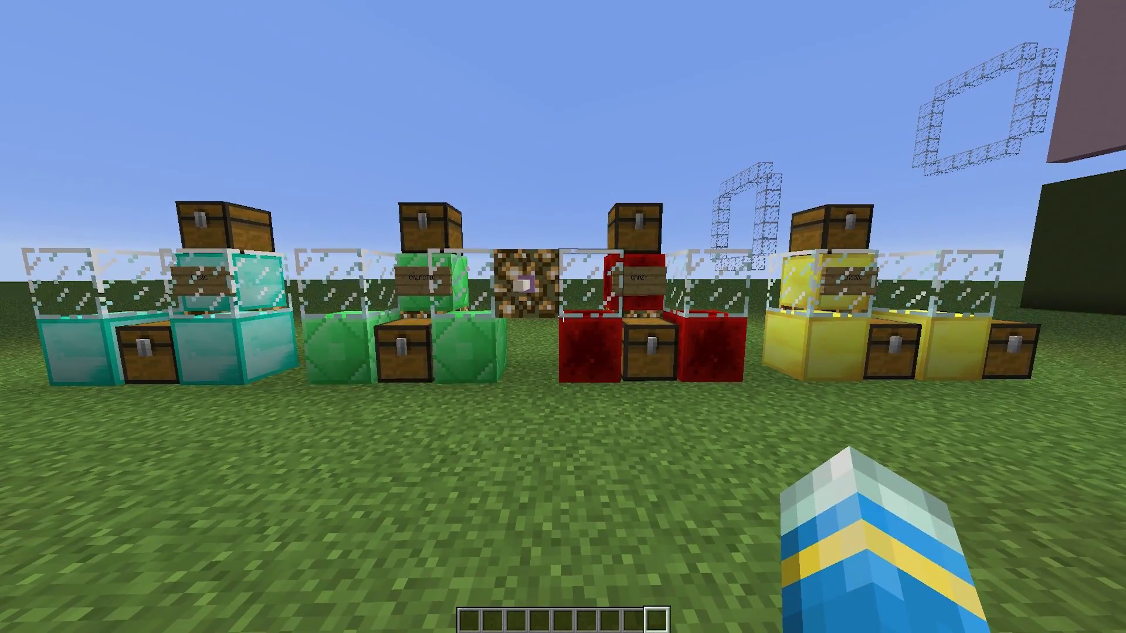
key("w")
key("space")
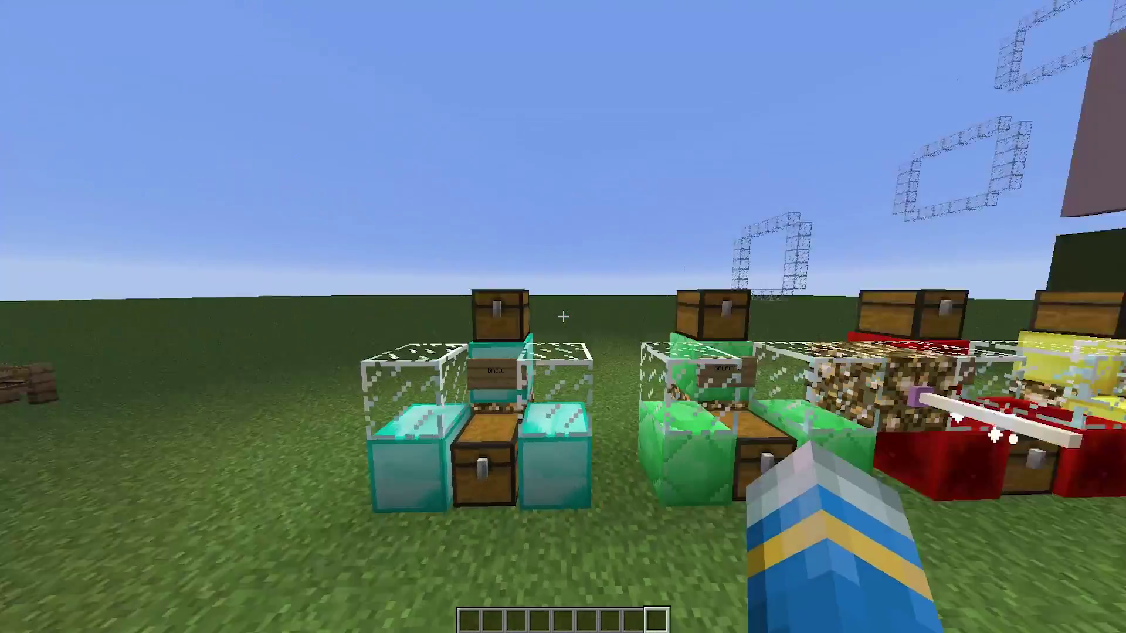
Step: Take one key from the chest above the Basic sign into the fourth hotbar slot
key("w")
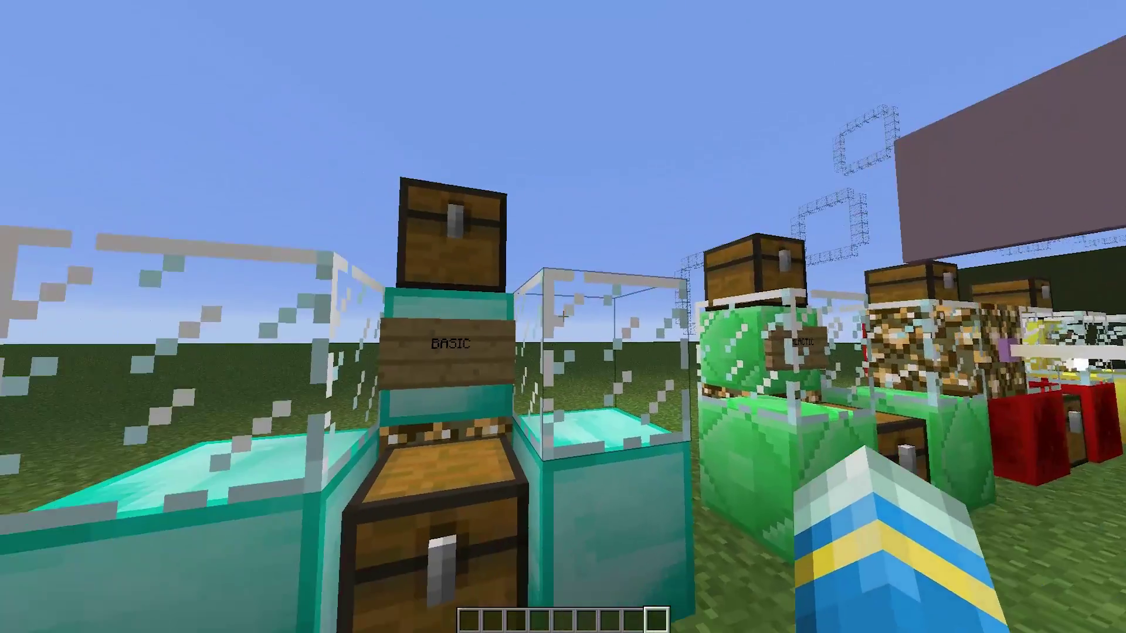
right_click(563, 316)
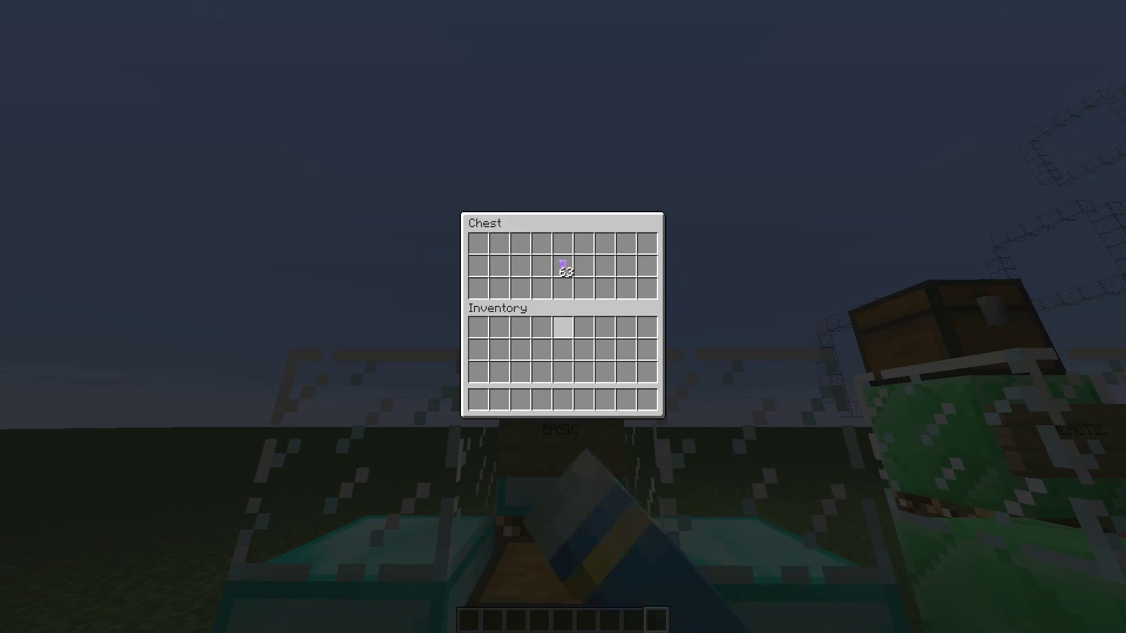
key("Escape")
key("4")
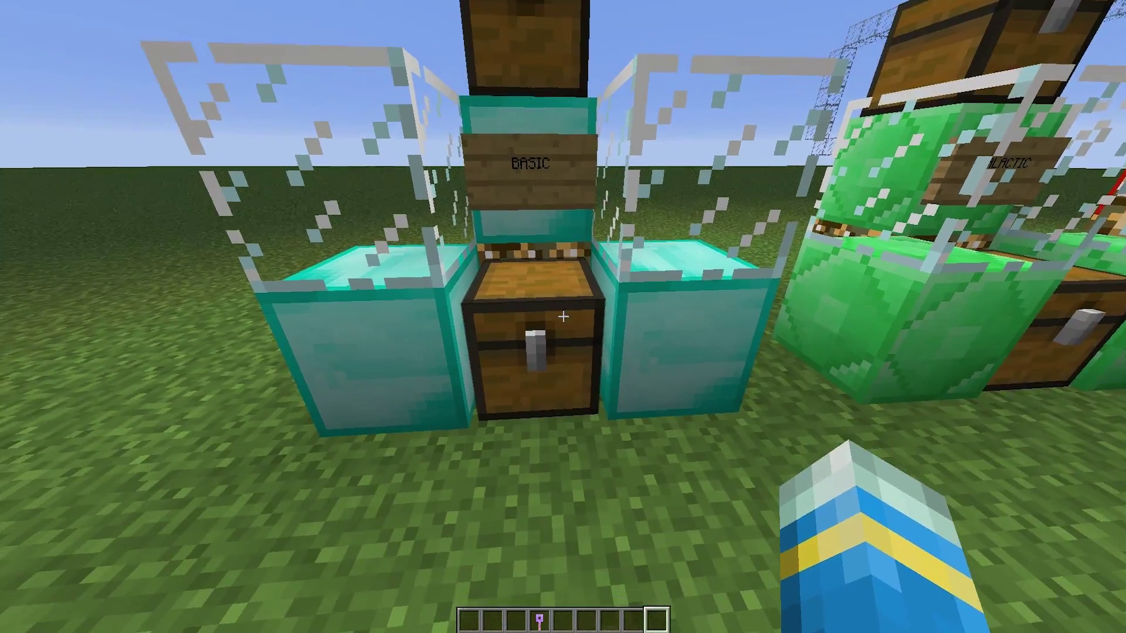
Step: Open the Basic crate with its key and inspect the possible prizes in its preview
key("w")
right_click(563, 317)
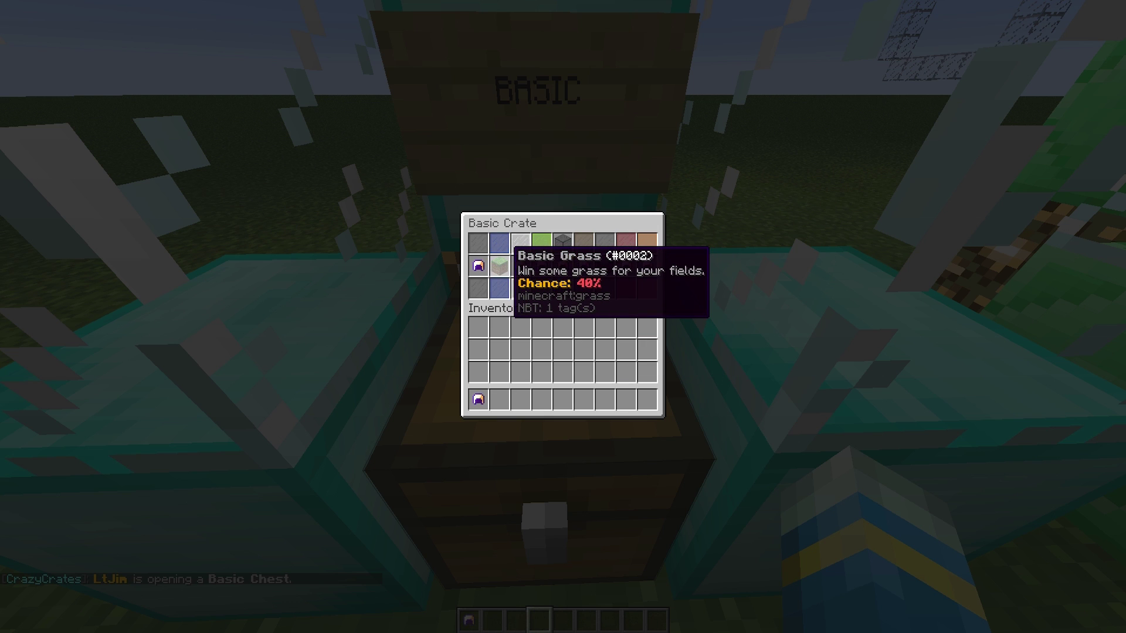
key("Escape")
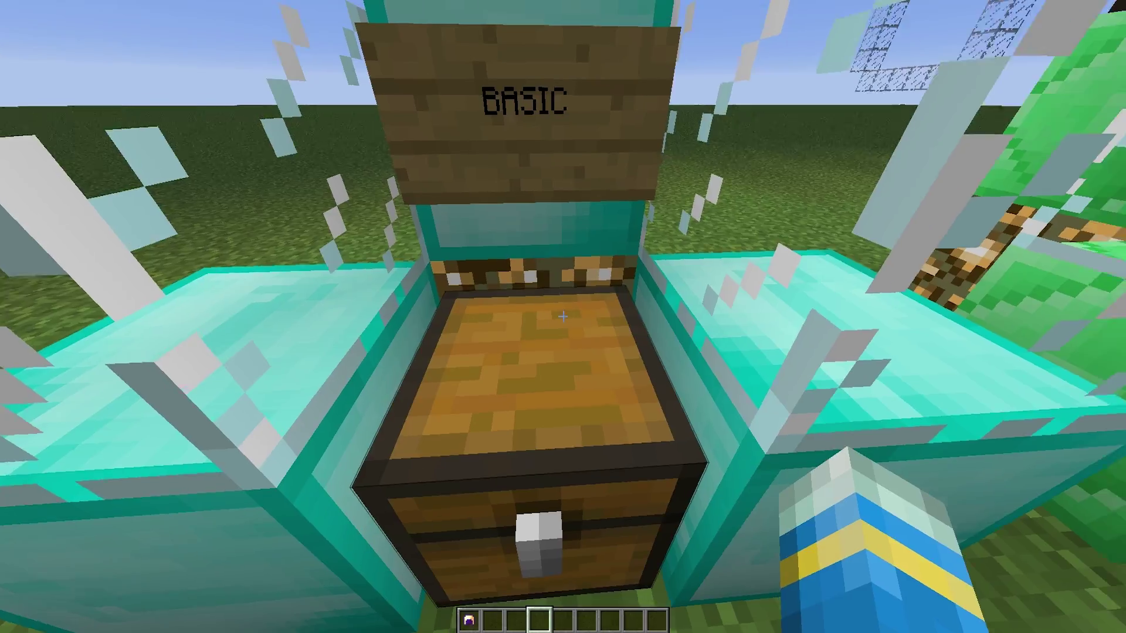
Step: Take a Galactic Crate Key from the chest above the Galactic sign into the second hotbar slot and open the Galactic crate
key("w")
right_click(563, 317)
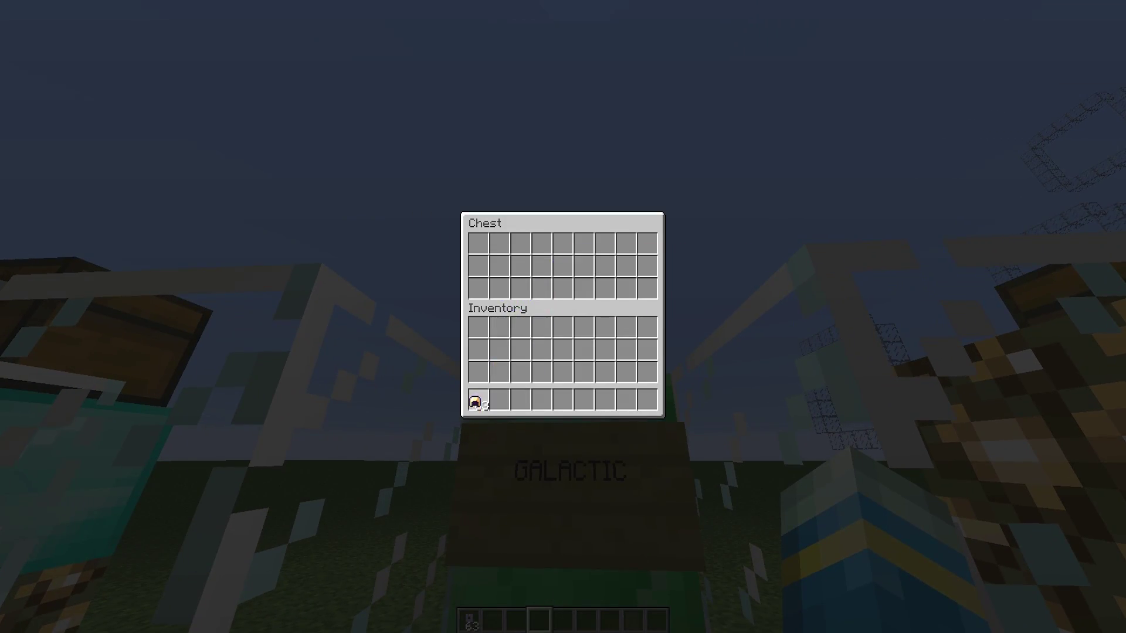
key("Escape")
key("2")
right_click(563, 317)
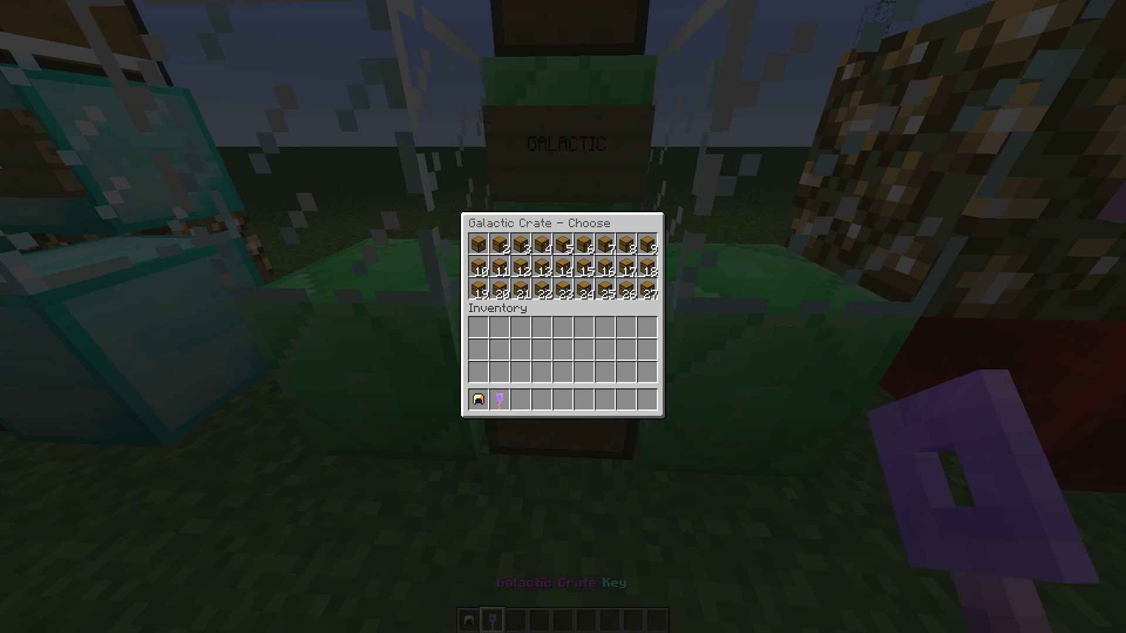
Step: Choose four of the Galactic crate's mystery chests, including numbers 2, 5 and 24
left_click(499, 240)
left_click(562, 245)
left_click(581, 282)
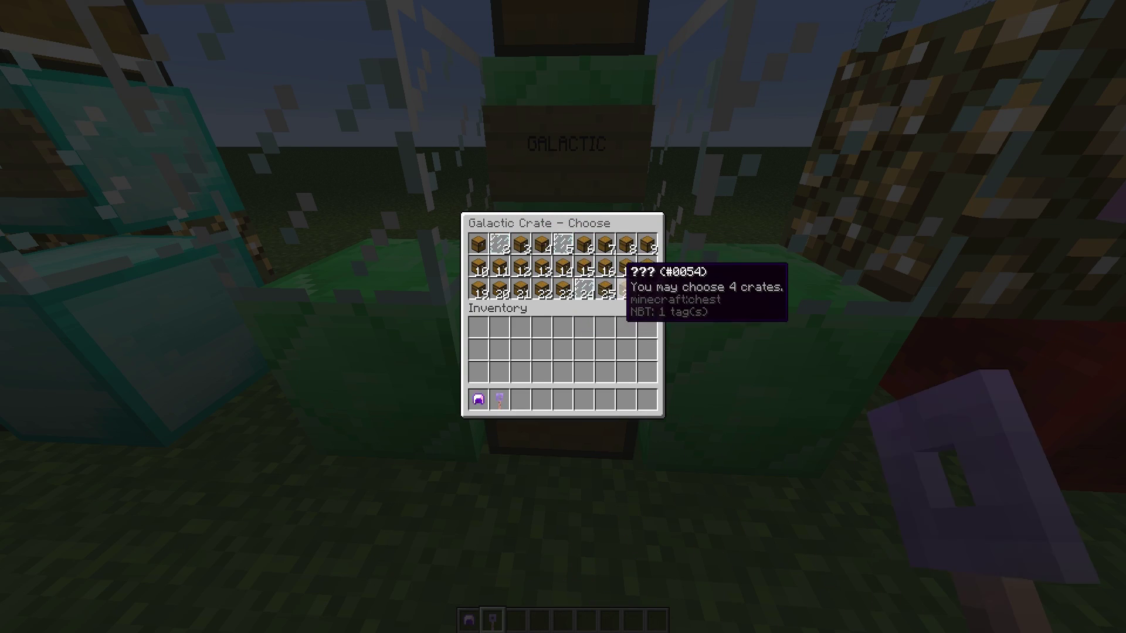
left_click(624, 283)
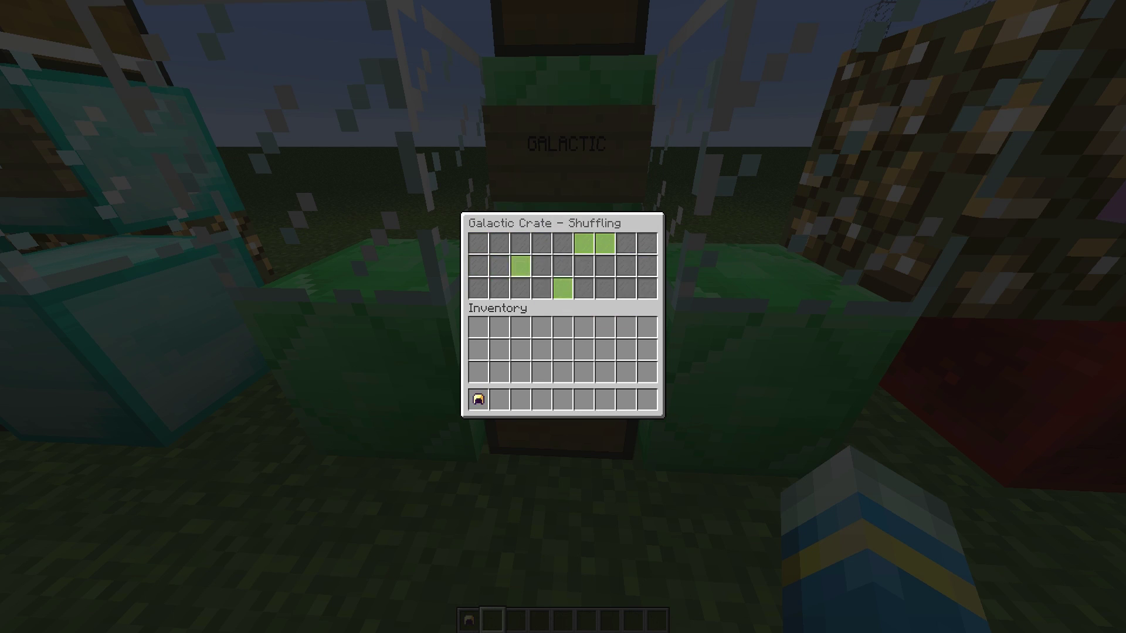
Step: Reveal and collect the prizes in the chosen Galactic chests, including numbers 5 and 24, and close the crate
left_click(561, 241)
left_click(586, 289)
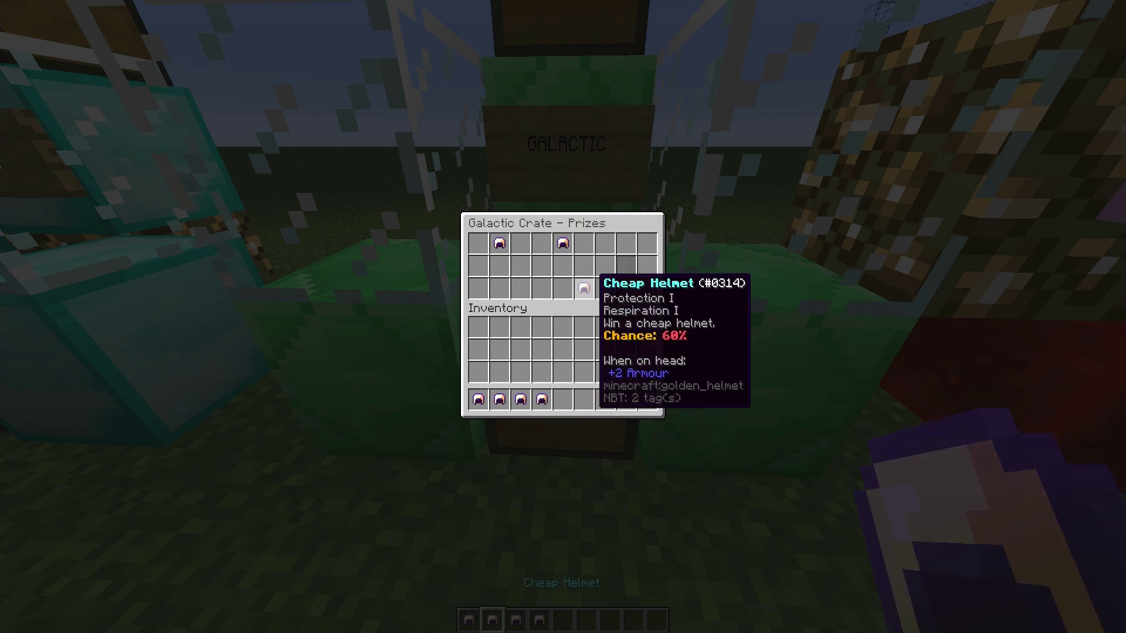
left_click(625, 264)
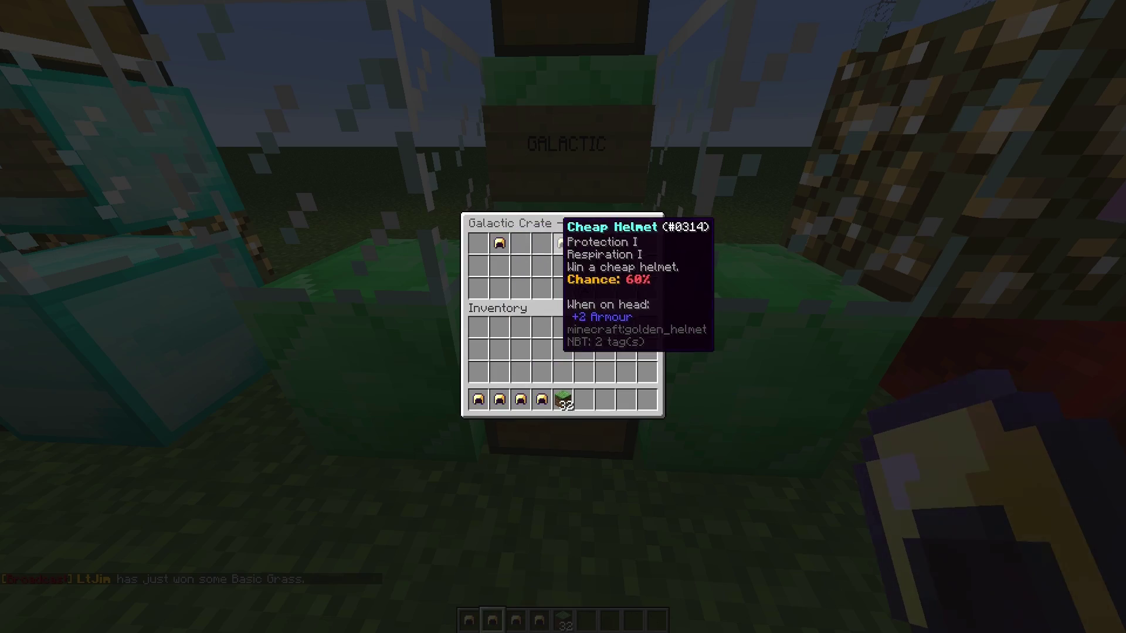
key("Escape")
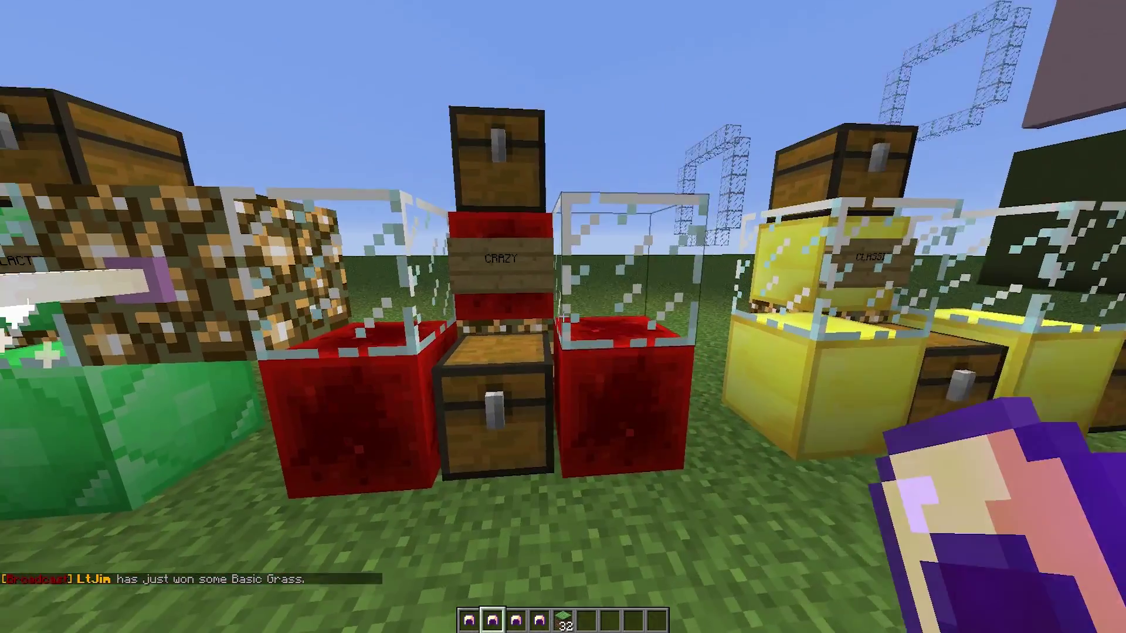
Step: Take a key from the chest above the Classic sign into the sixth hotbar slot and open the Classic crate with it
key("w")
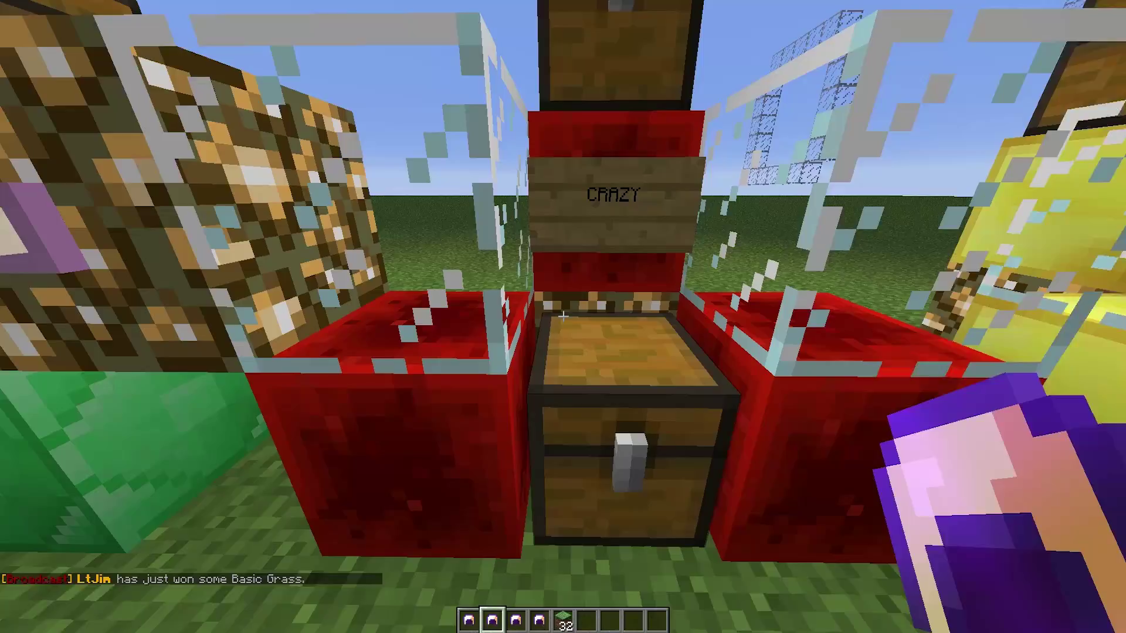
key("s")
key("d")
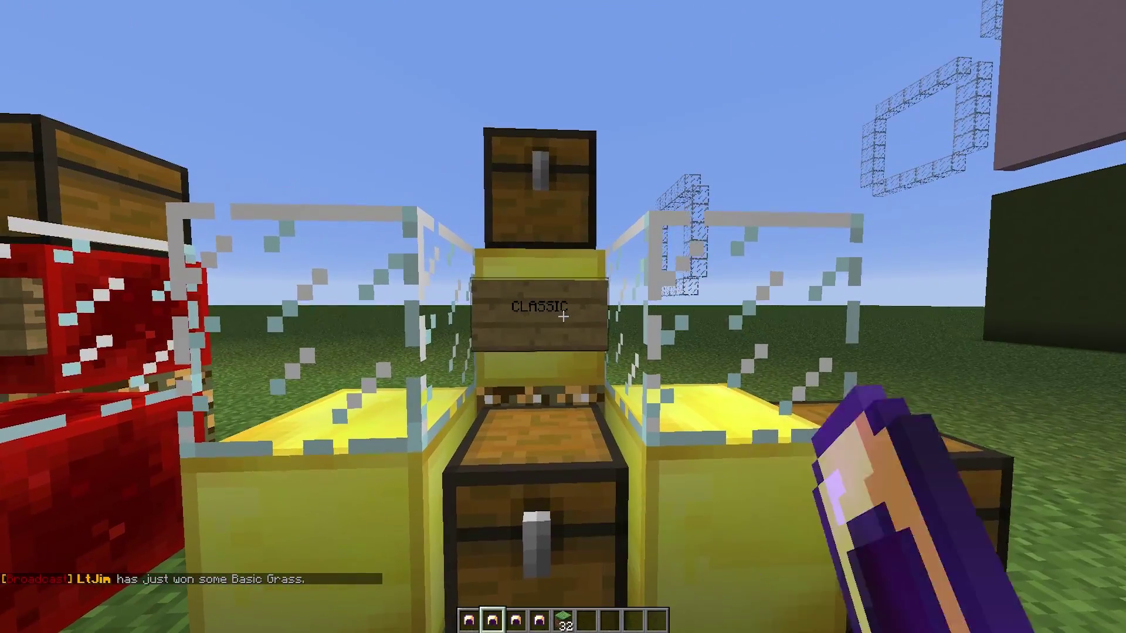
right_click(563, 316)
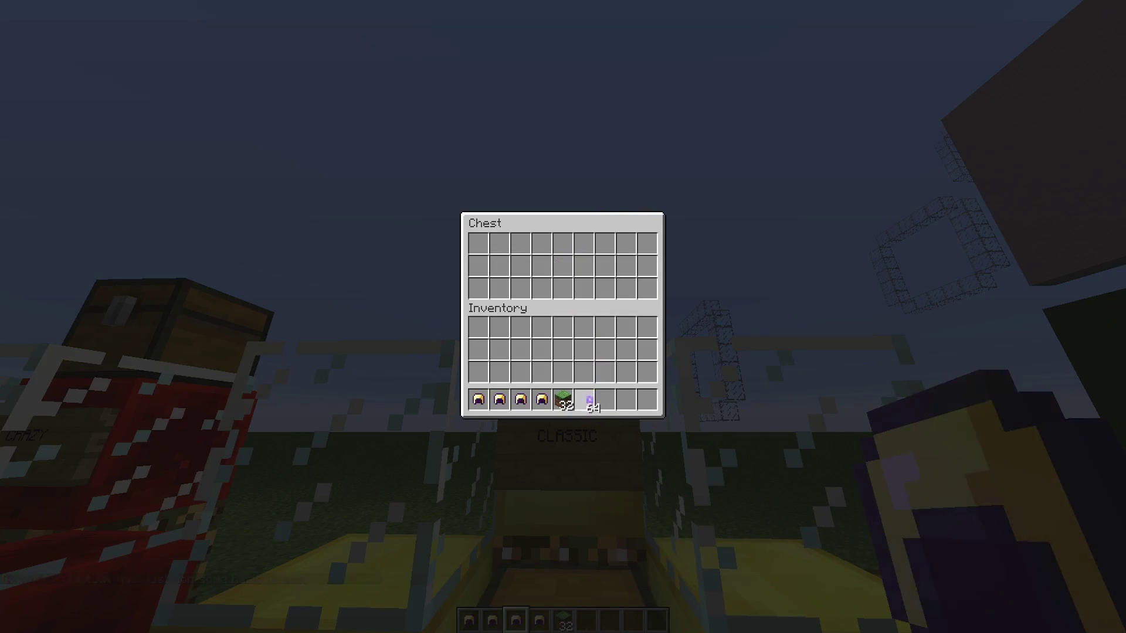
key("Escape")
key("6")
right_click(563, 317)
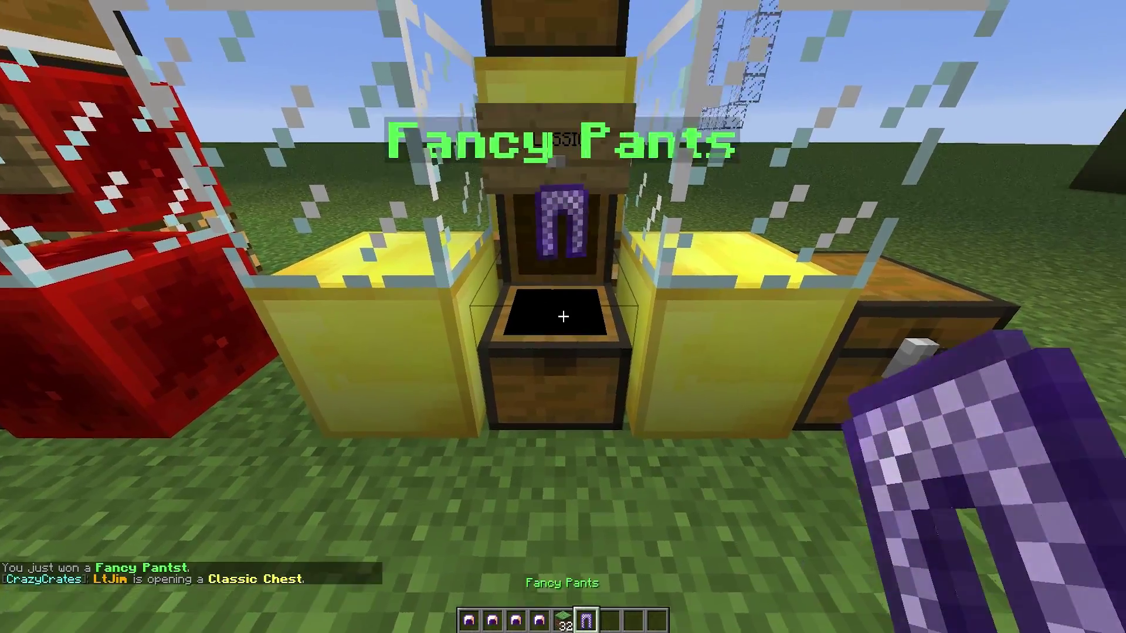
Step: Examine the prize displayed above the opened Classic crate from near and far
key("s")
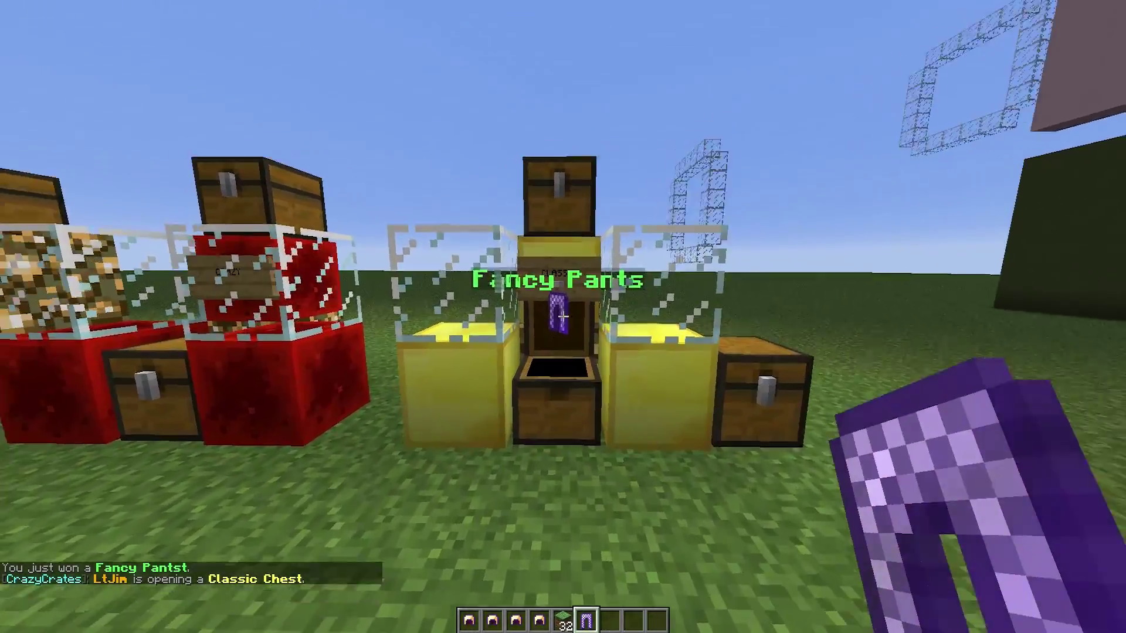
key("w")
key("s")
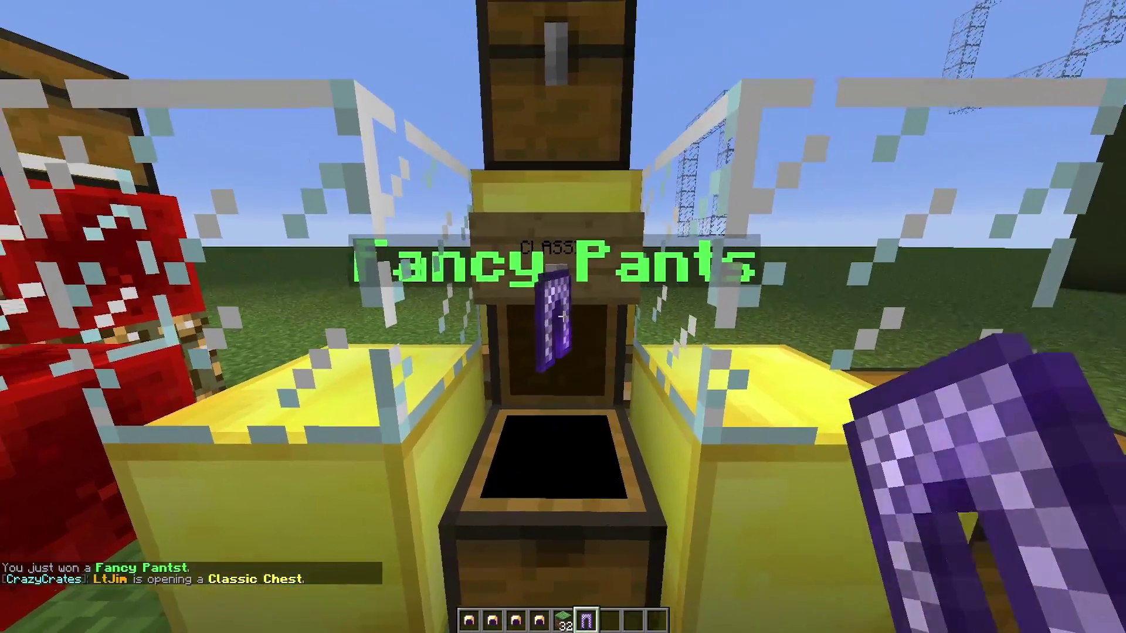
key("7")
scroll(563, 316, "up", 1)
key("s")
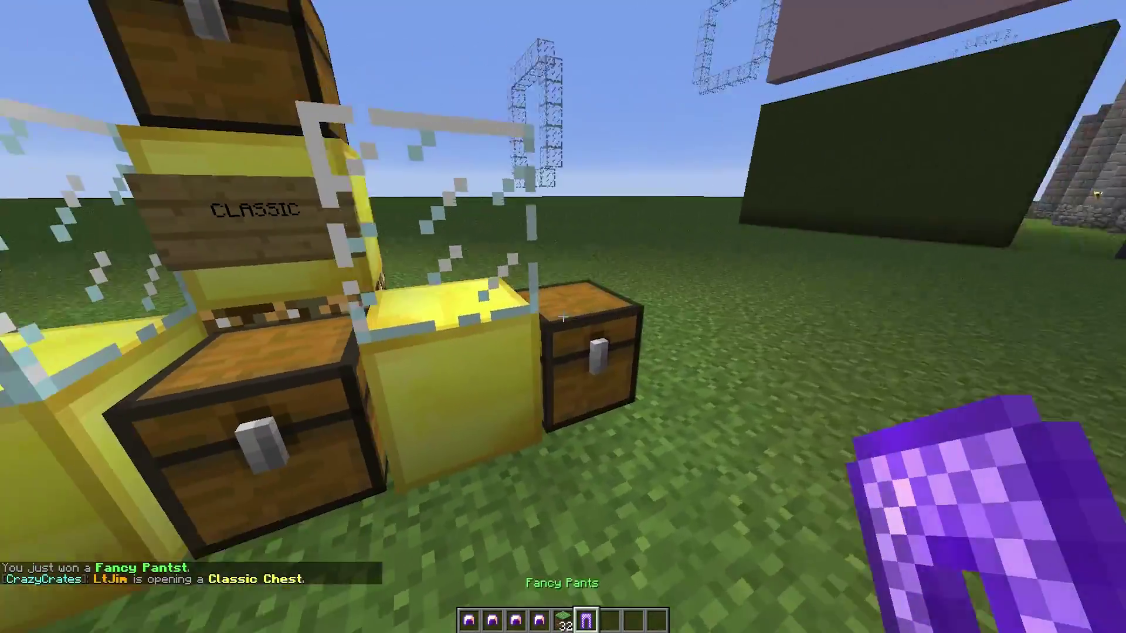
Step: Try to open the separate chest beside the Classic stand while holding the Fancy Pants, and switch to the empty ninth hotbar slot
key("d")
right_click(563, 317)
key("w")
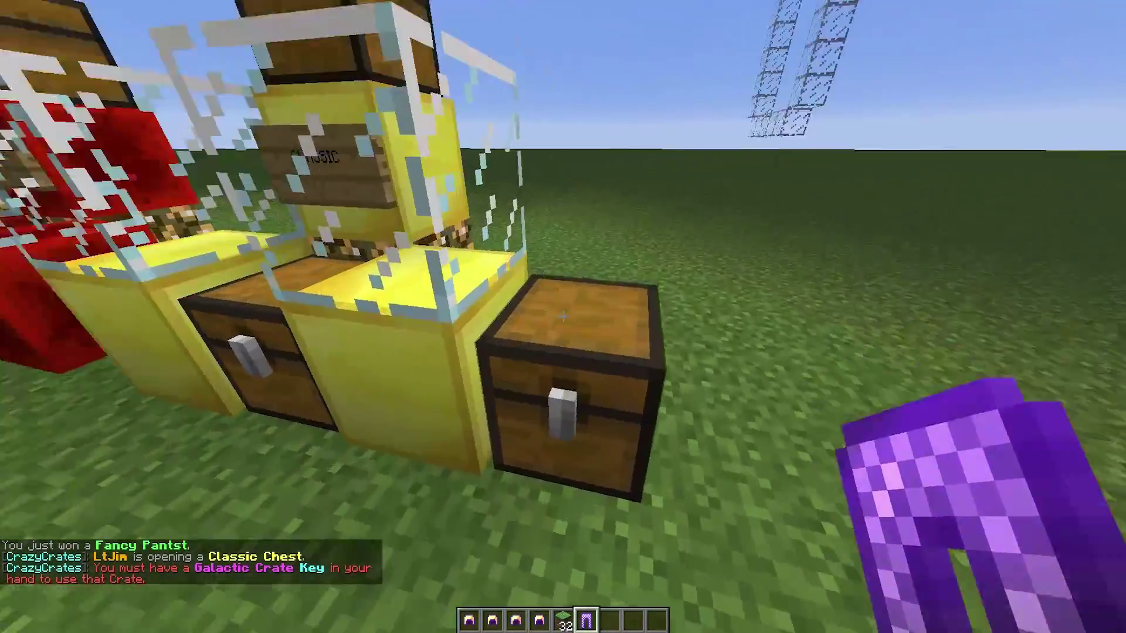
right_click(563, 317)
key("9")
key("t")
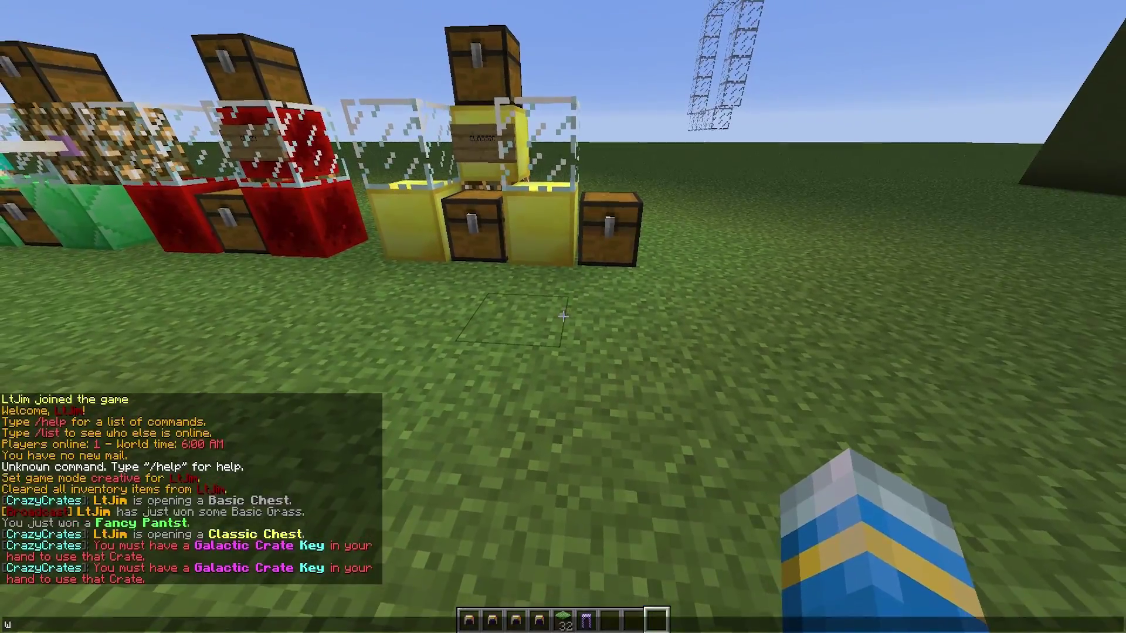
key("Escape")
key("w")
key("space")
key("d")
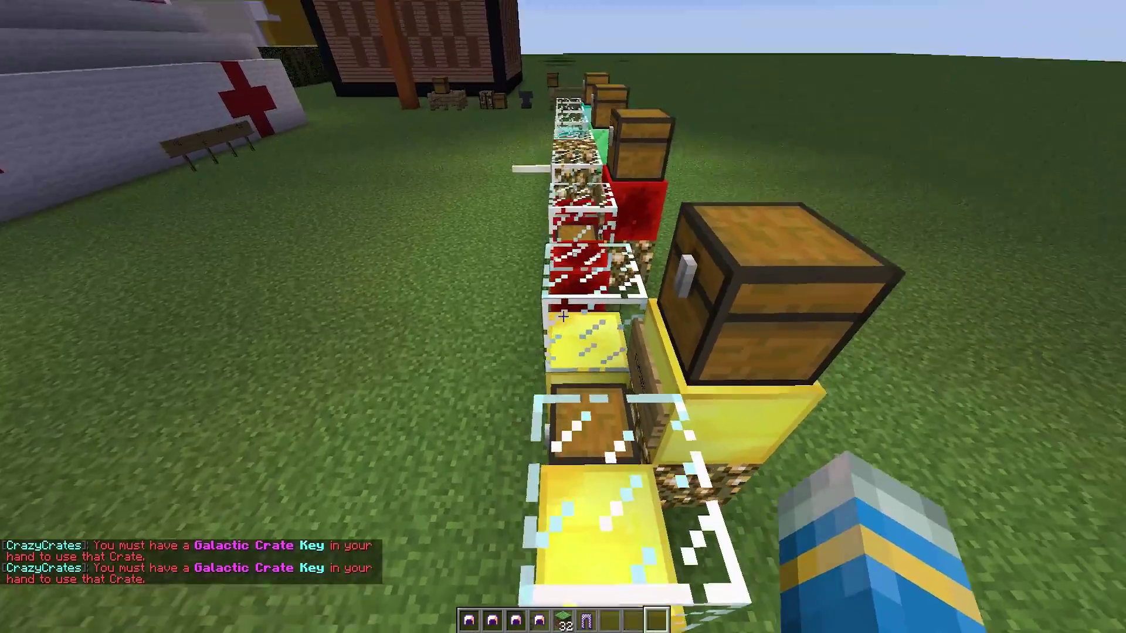
Step: Run the command /cc help to list the Crazy Crates commands
key("slash")
type("cc help")
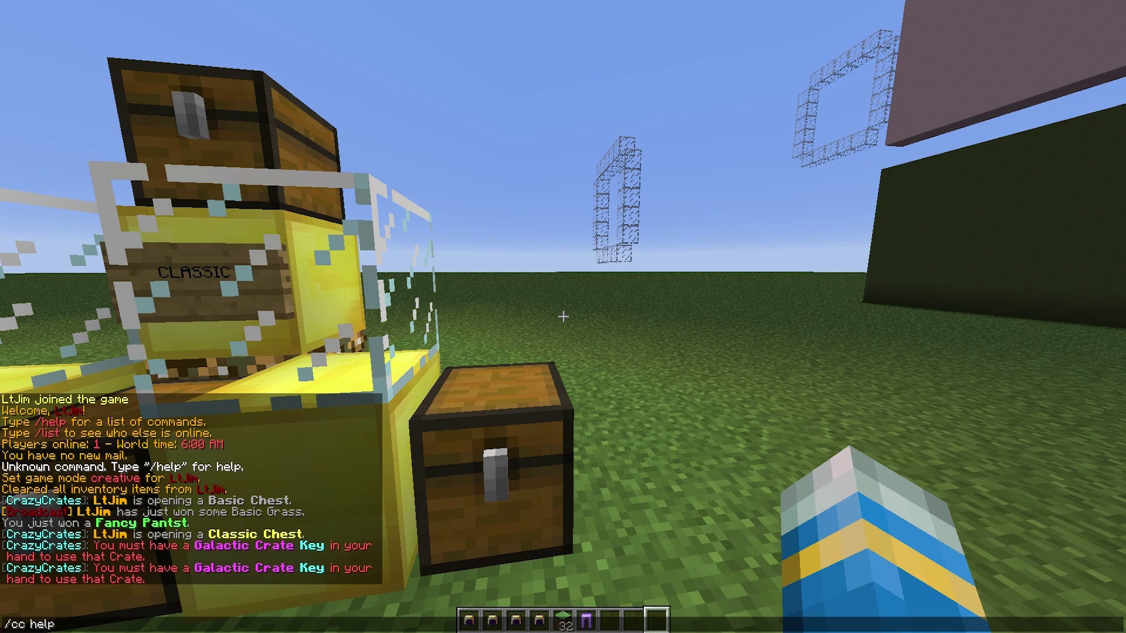
key("Return")
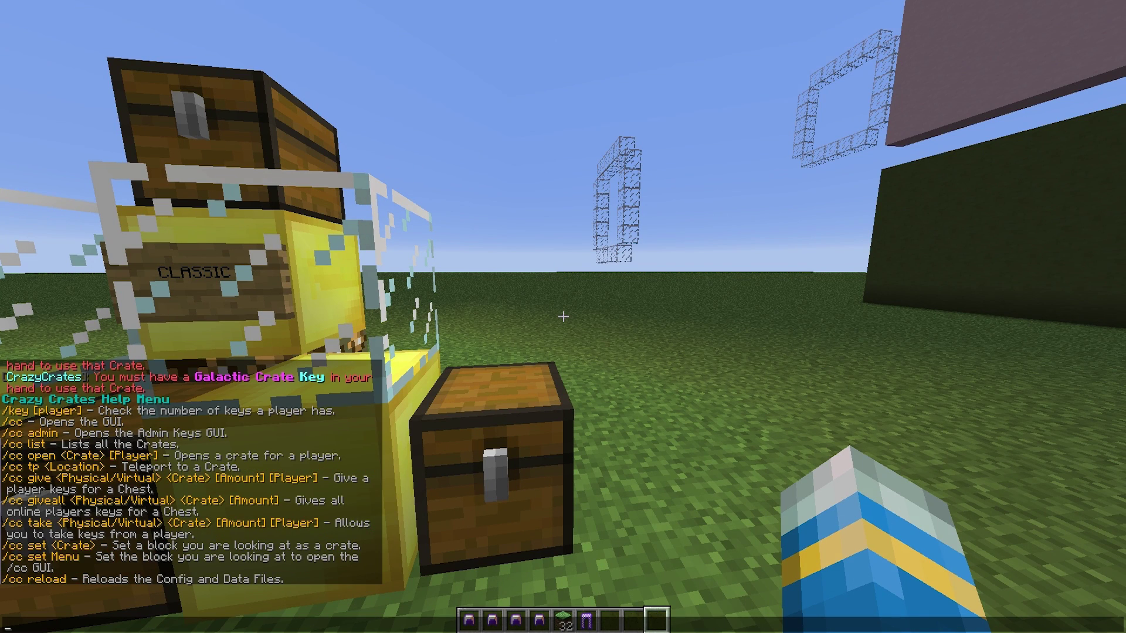
Step: Clear the inventory with /ci and get a physical key into the first hotbar slot with /cc give p firecracker
key("Escape")
key("slash")
type("ci")
key("Return")
key("t")
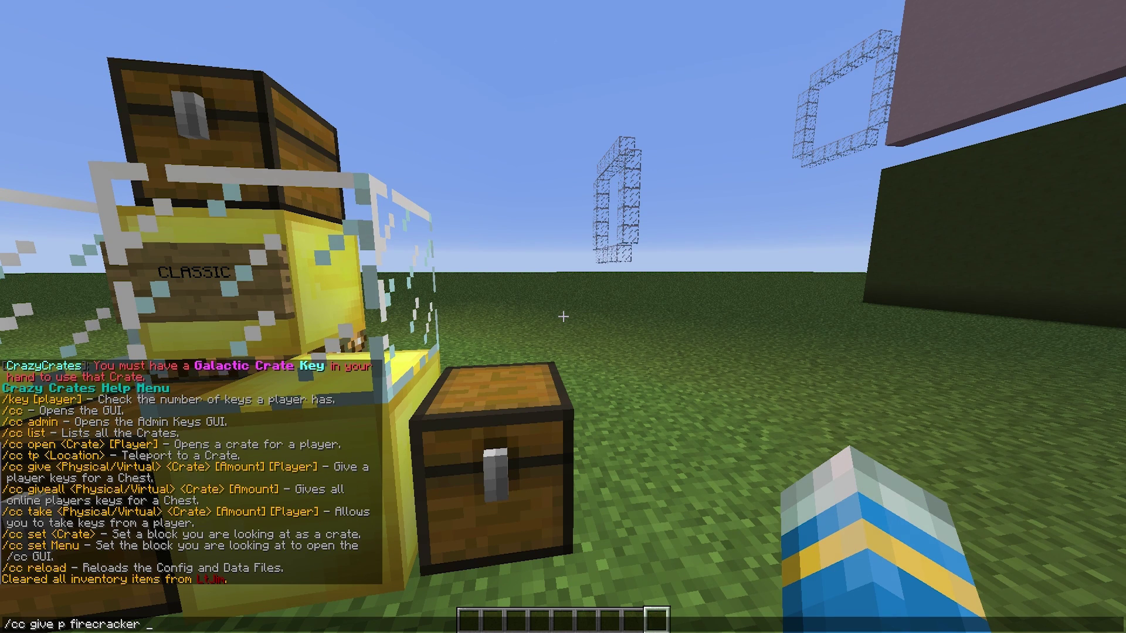
key("Return")
key("1")
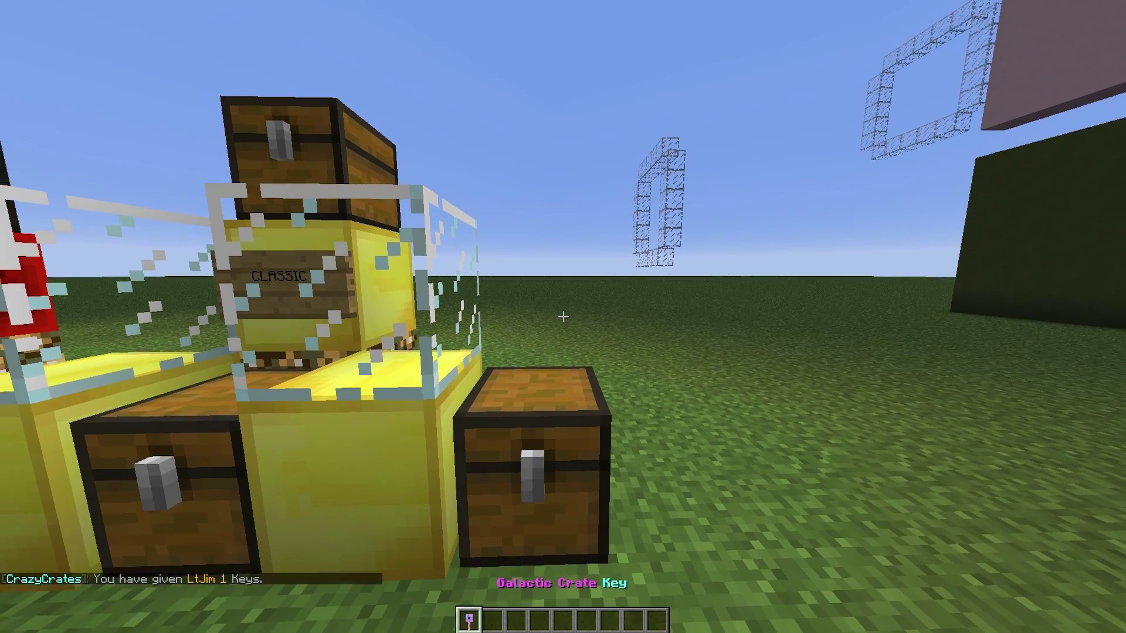
Step: Use the key on the separate chest beside the Classic stand and view the prize above it up close
key("e")
key("e")
key("t")
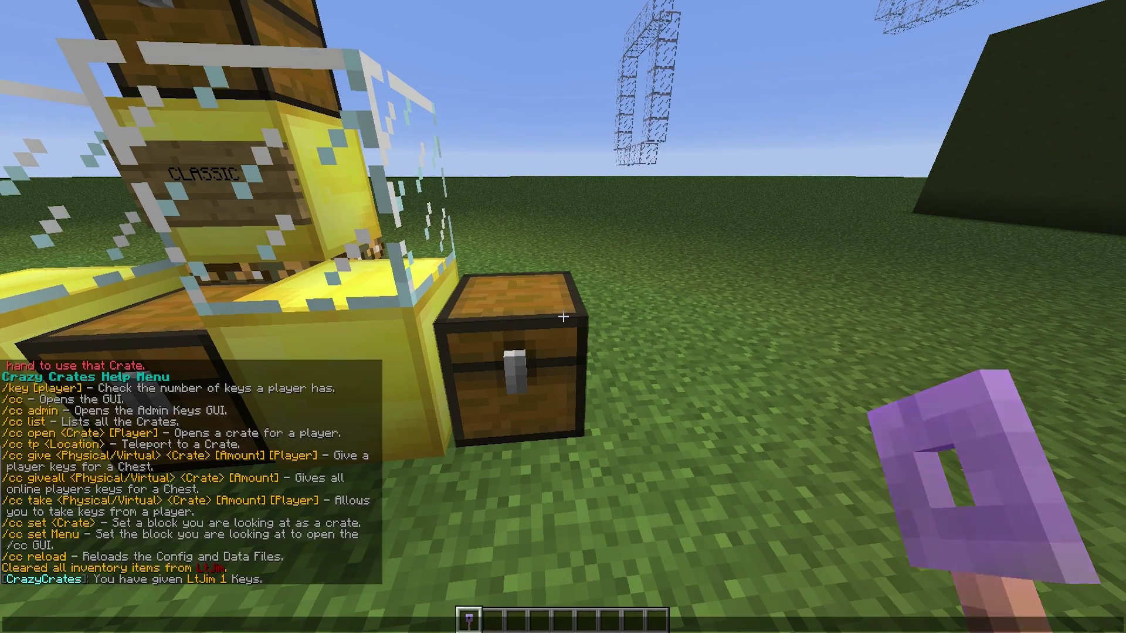
key("Escape")
key("e")
key("e")
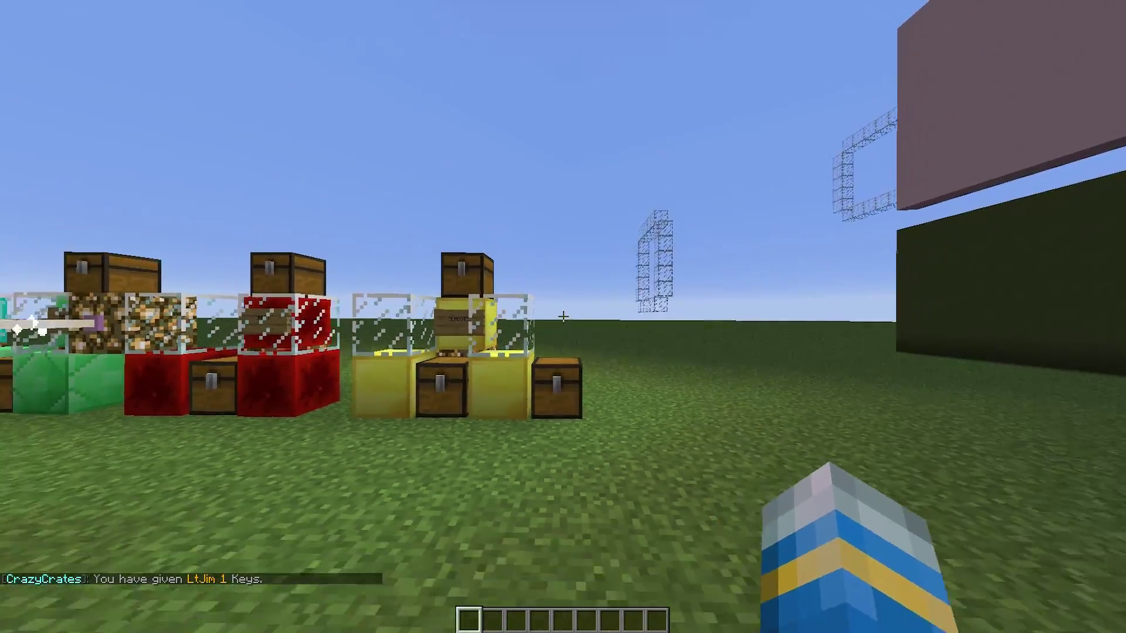
right_click(563, 317)
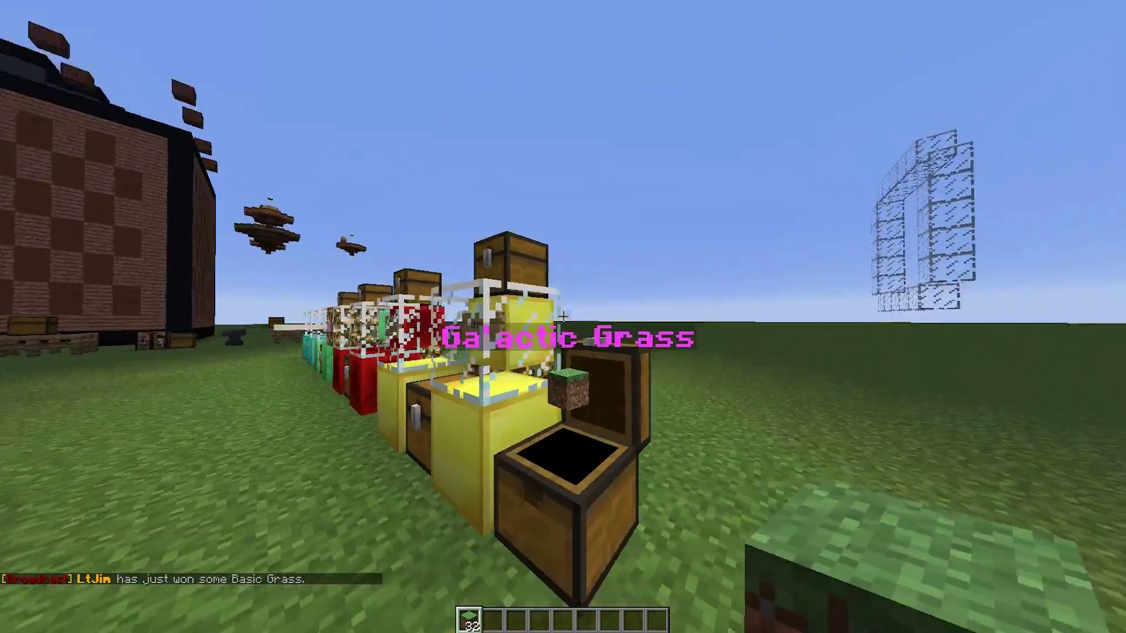
key("w")
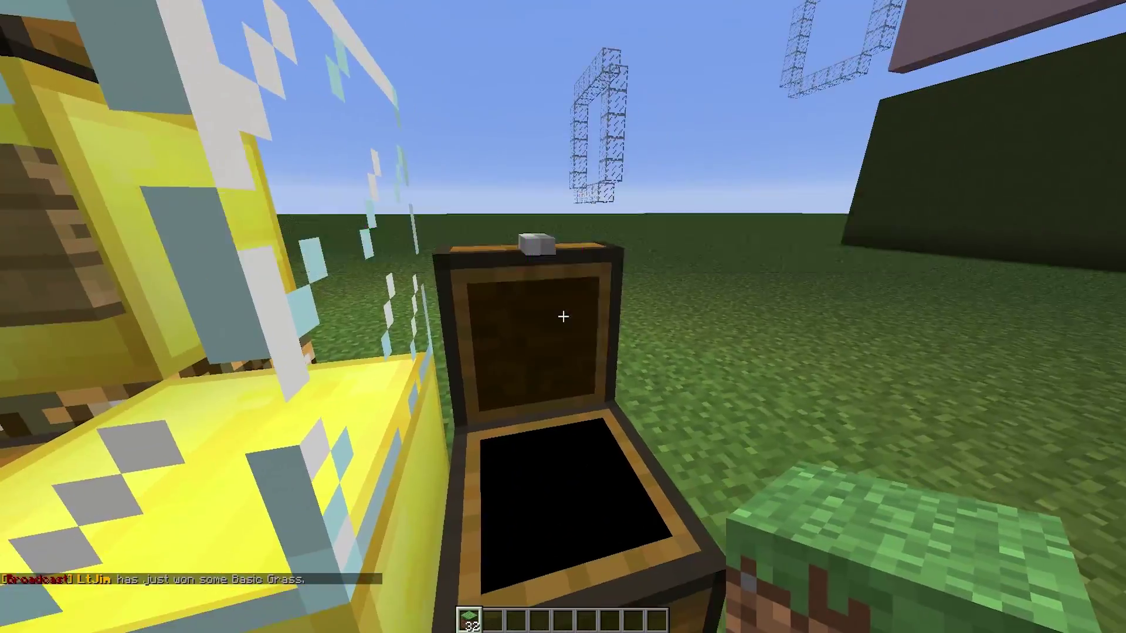
Step: Empty the hotbar, pick a chest block from the Crazy stand and place it on the open grass in front of the stands
key("e")
key("e")
key("s")
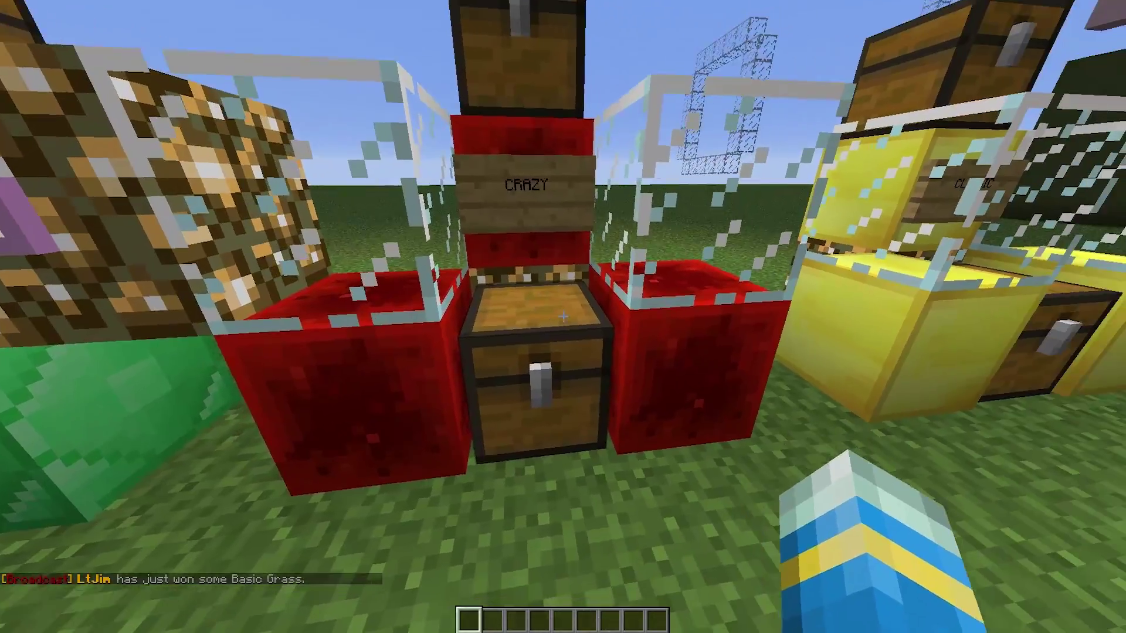
middle_click(563, 316)
key("s")
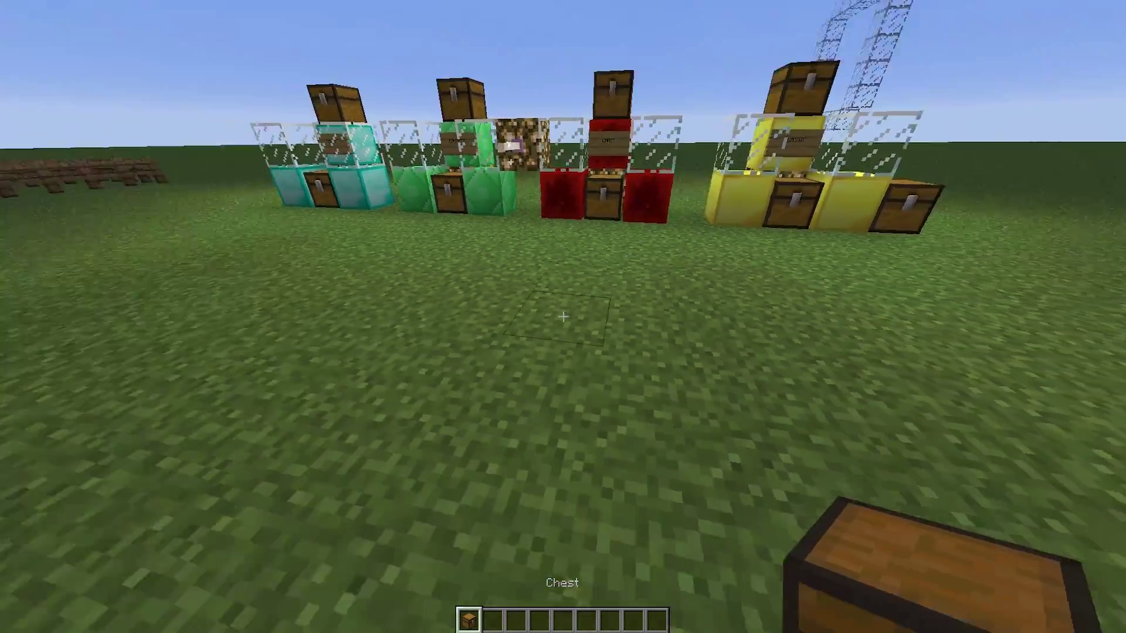
key("space")
key("space")
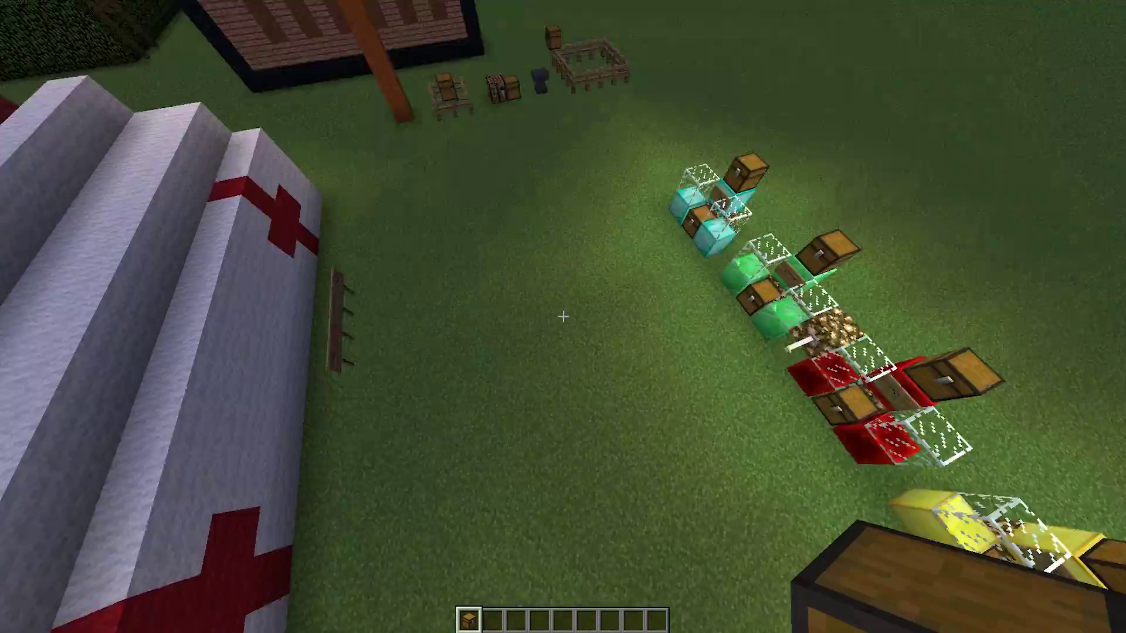
key("shift")
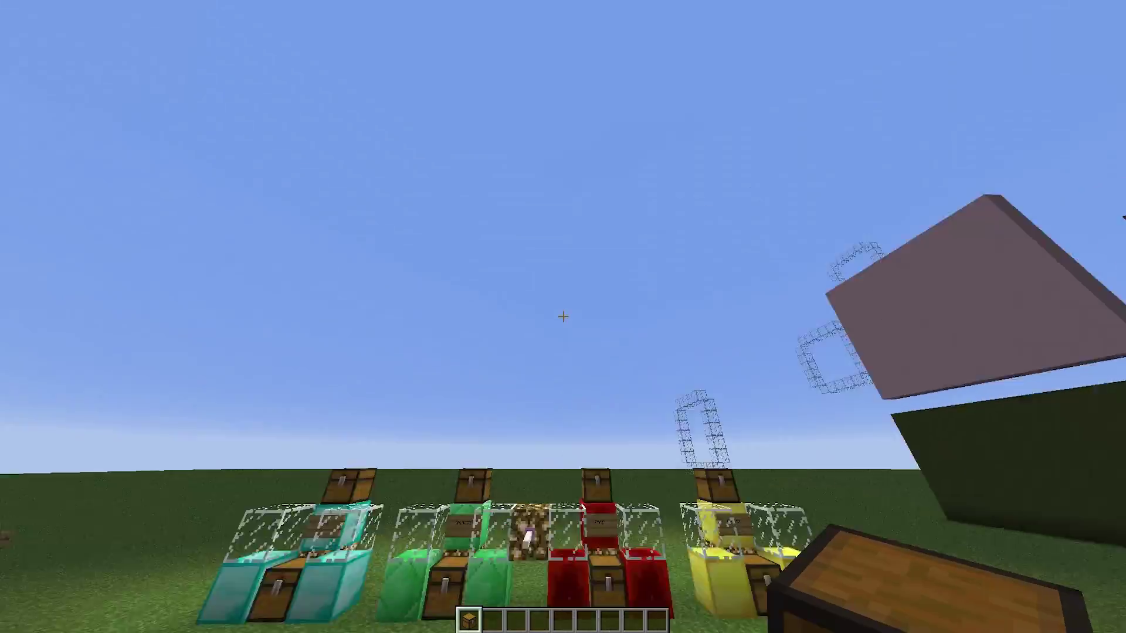
right_click(563, 317)
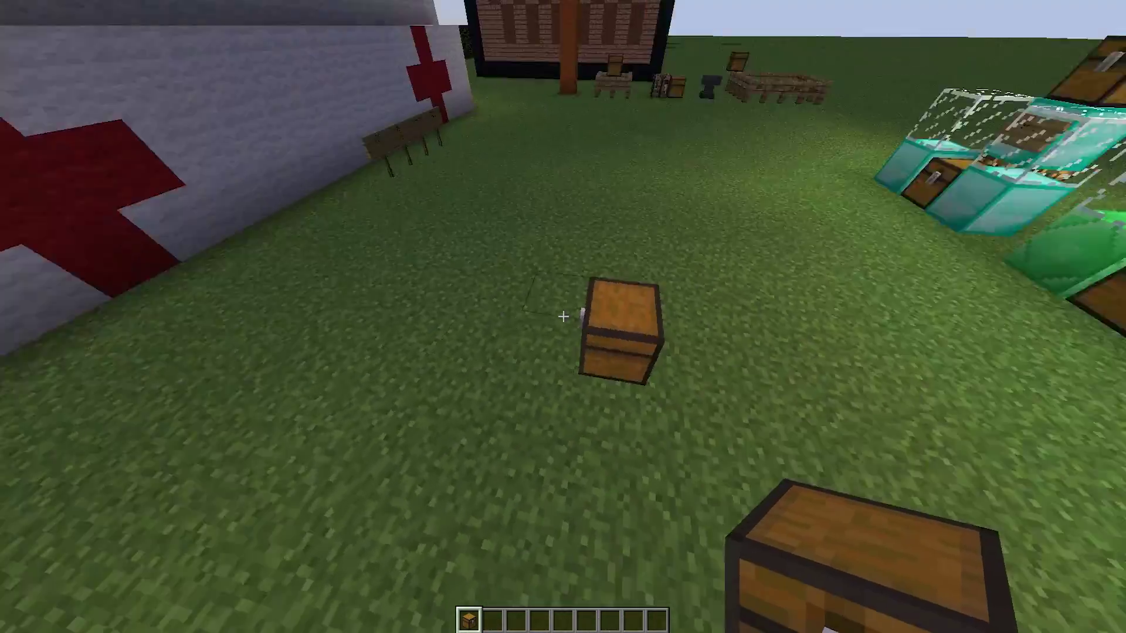
Step: Set the placed chest as a Crazy crate and try to open it with the empty second hotbar slot
key("2")
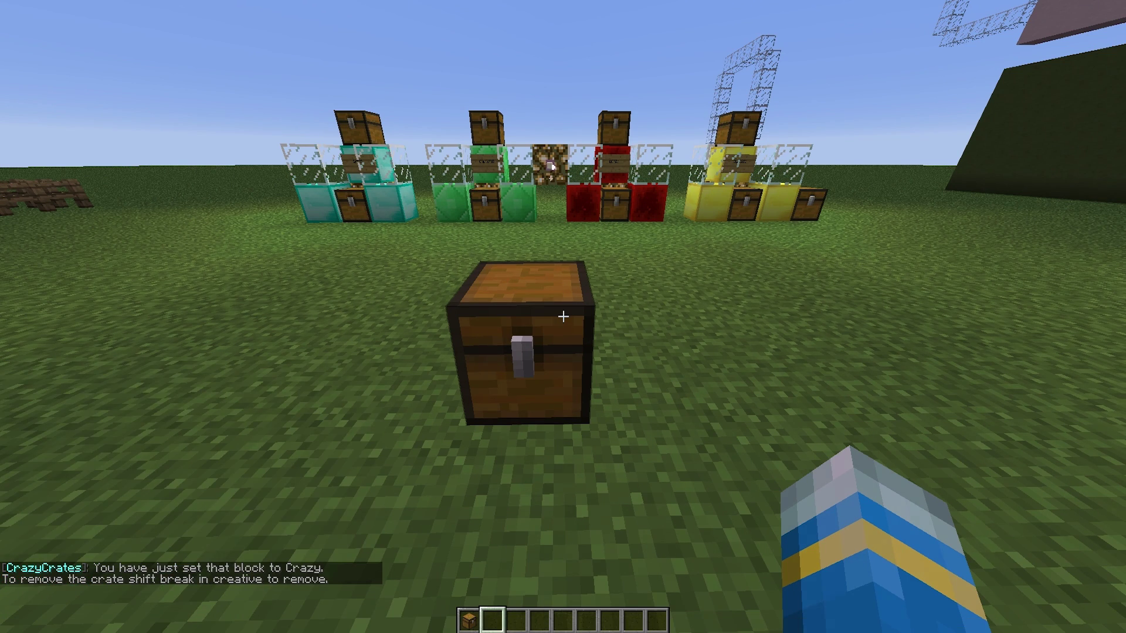
right_click(563, 316)
key("w")
right_click(563, 317)
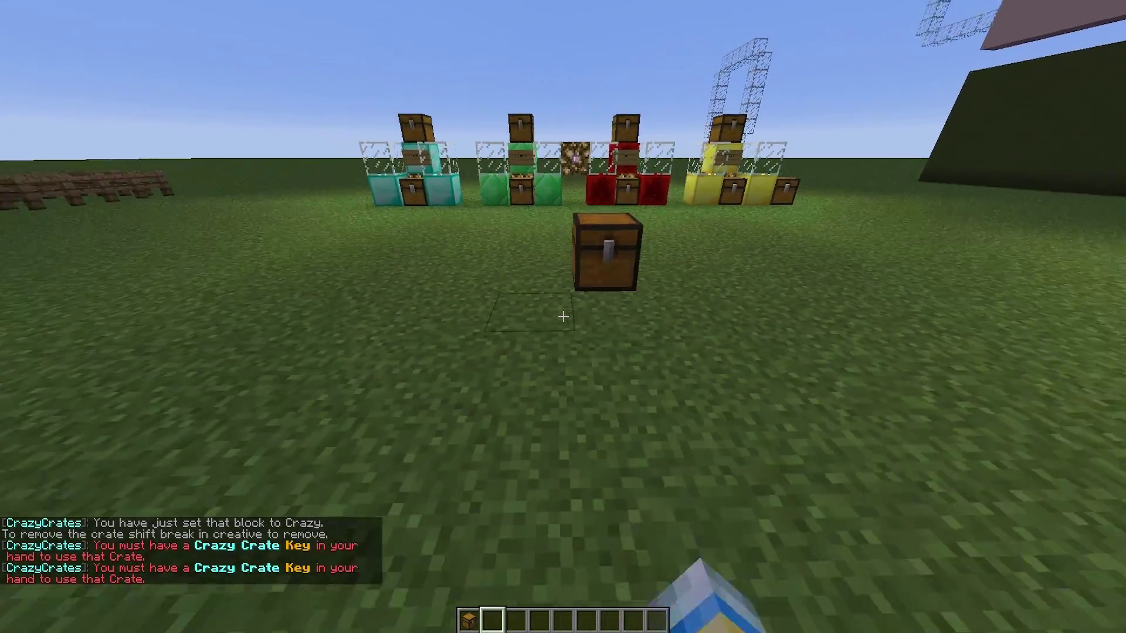
right_click(563, 316)
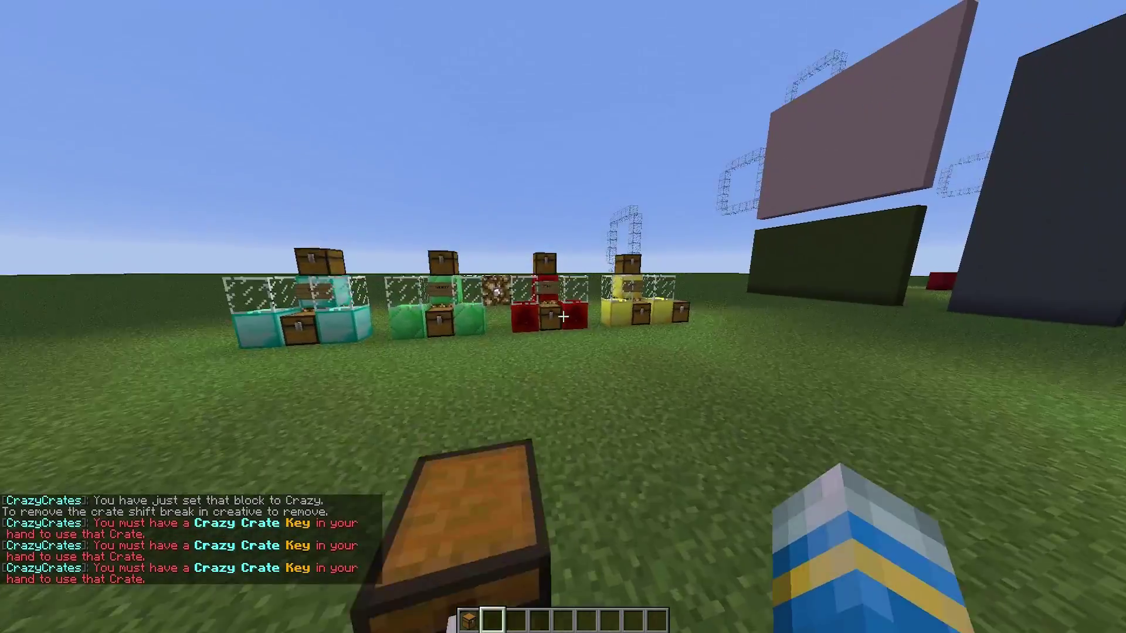
Step: Take a key from the chest above the Crazy sign into the fourth hotbar slot and open the placed crate and its prize chests
key("w")
right_click(563, 317)
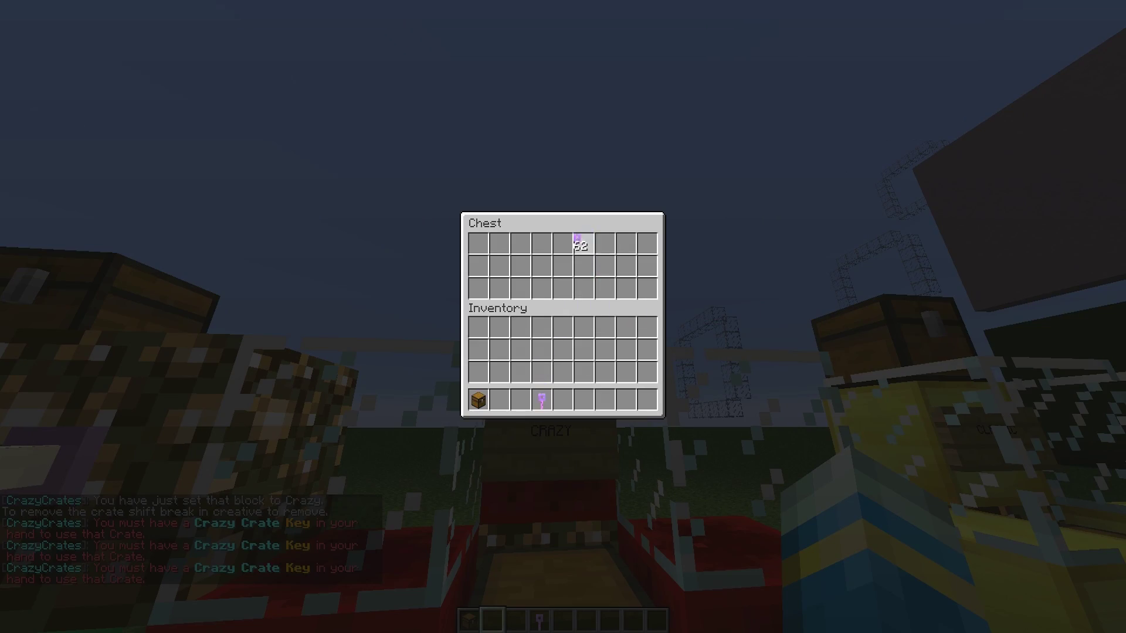
key("Escape")
key("w")
scroll(563, 317, "down", 2)
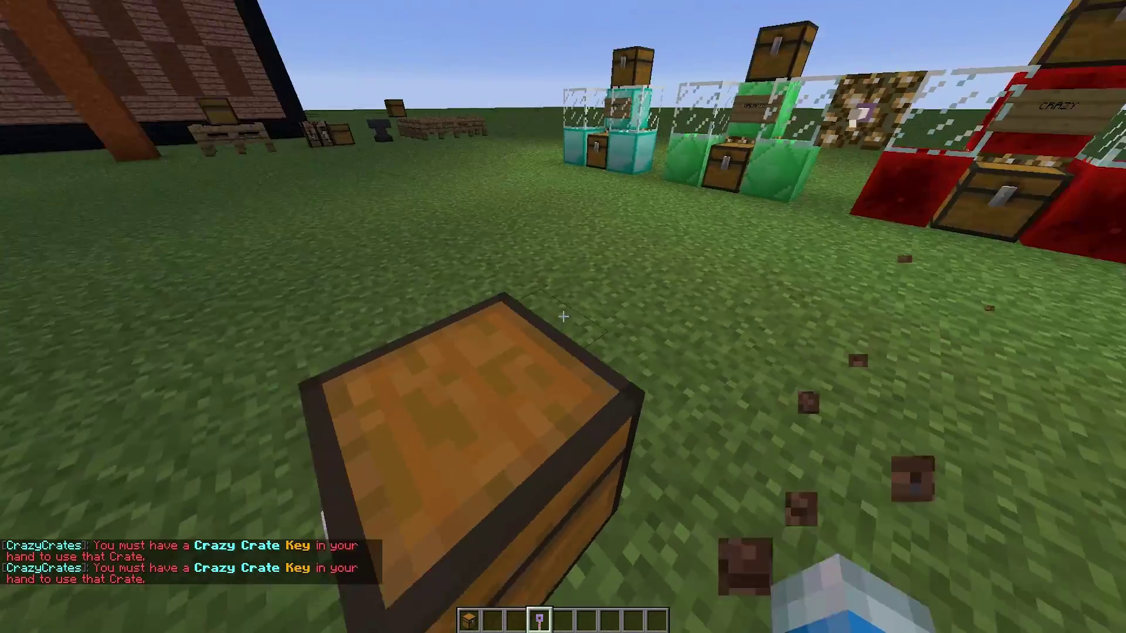
right_click(563, 316)
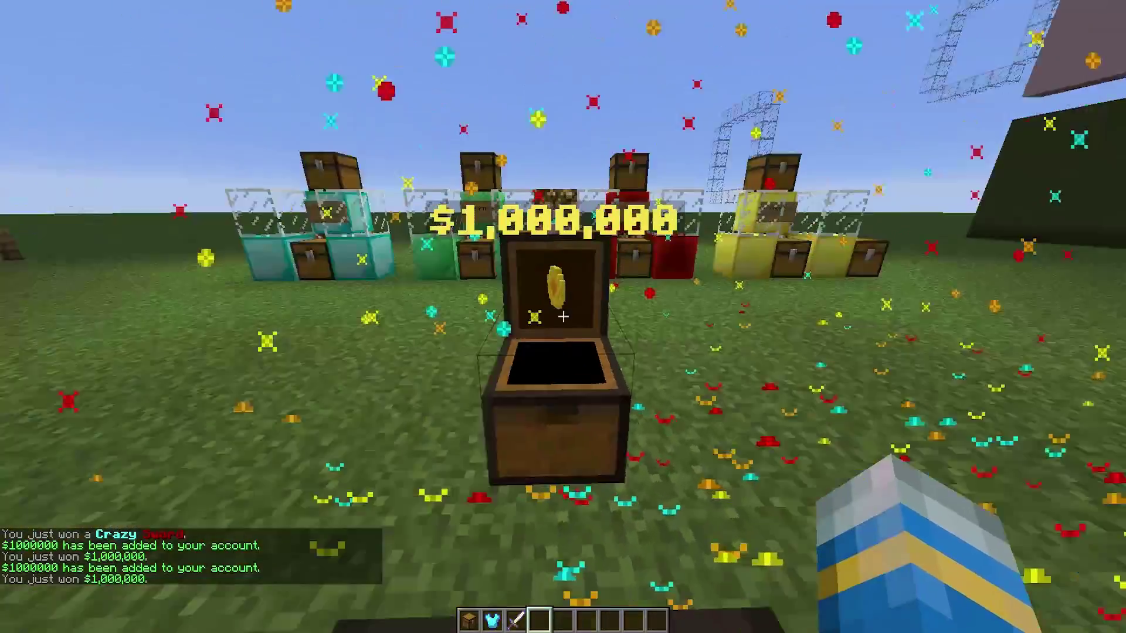
Step: Clear the prizes and the chest from the hotbar, and examine the opened prize chests in third person and from several sides
key("e")
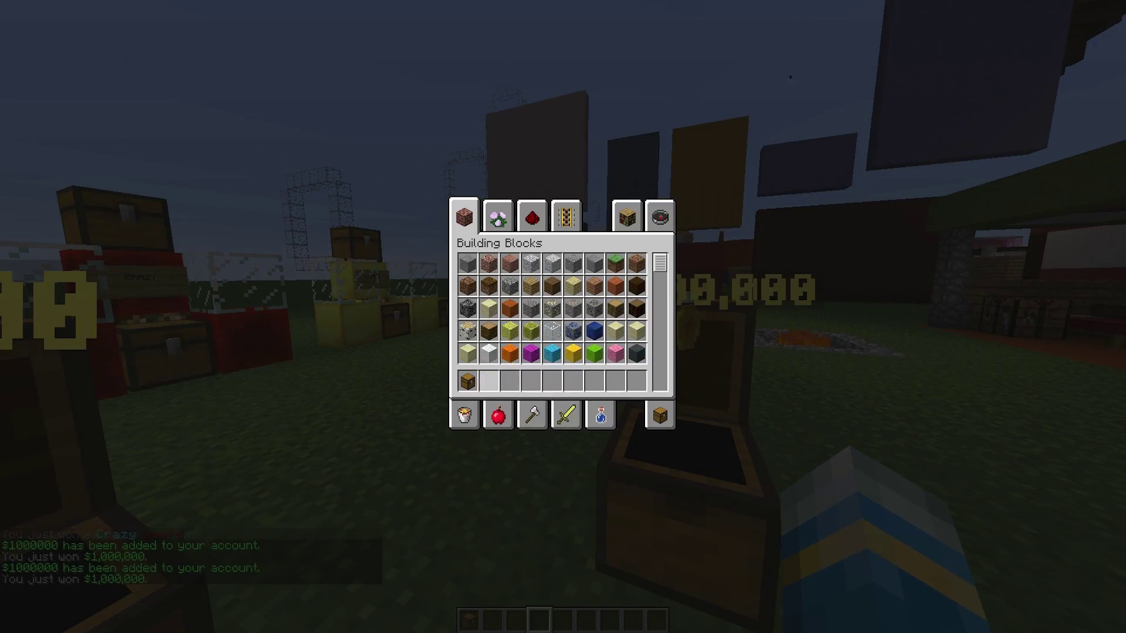
key("e")
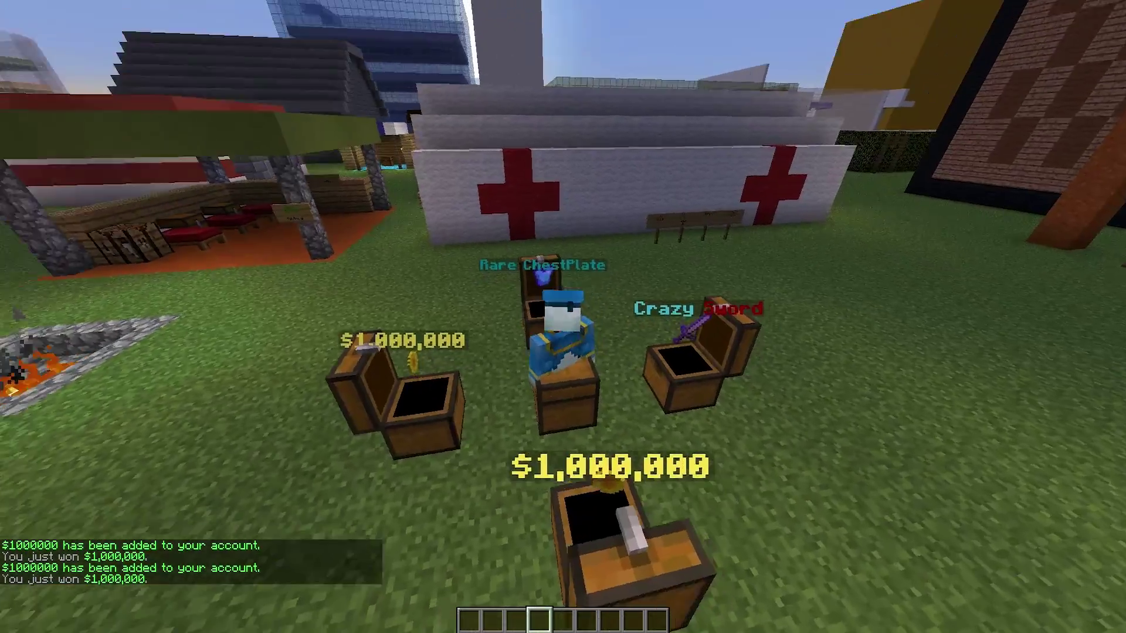
key("F5")
key("F5")
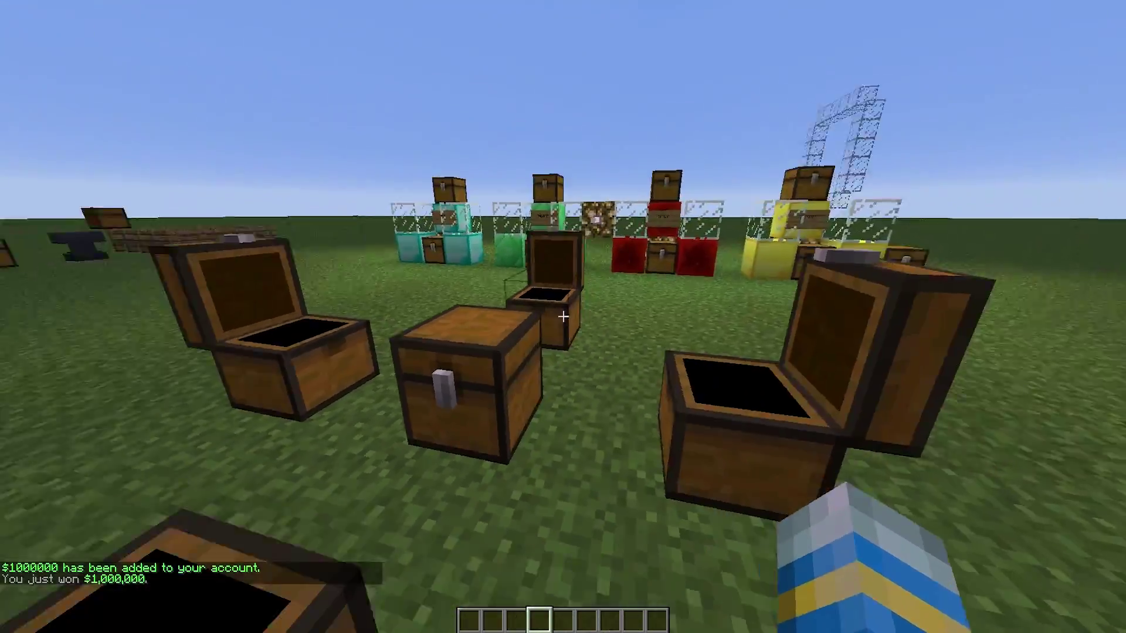
key("d")
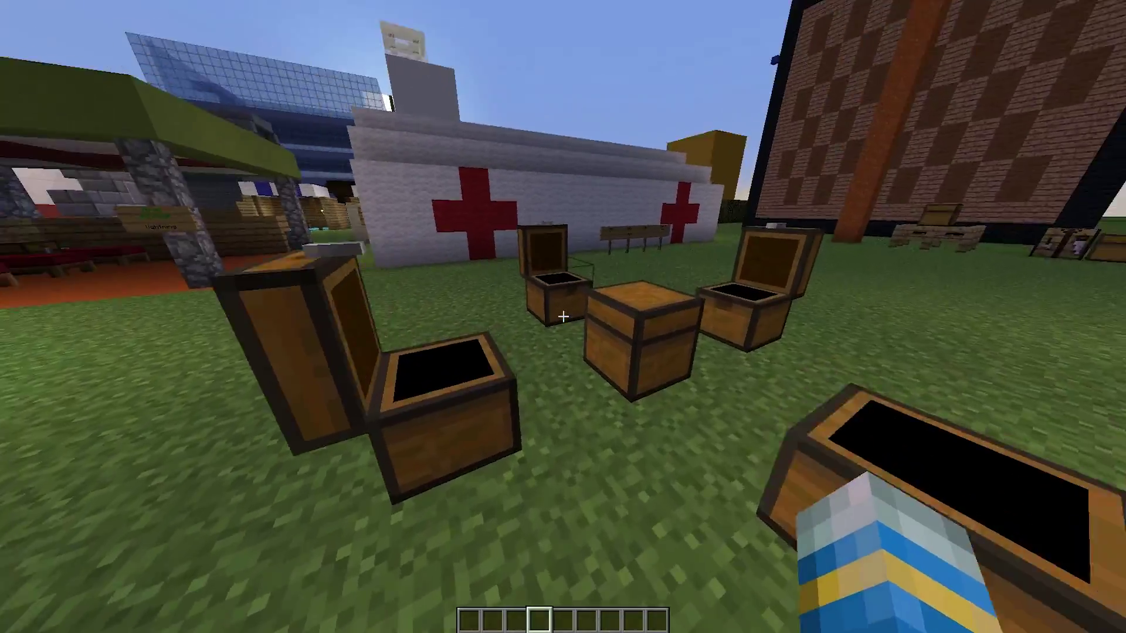
key("w")
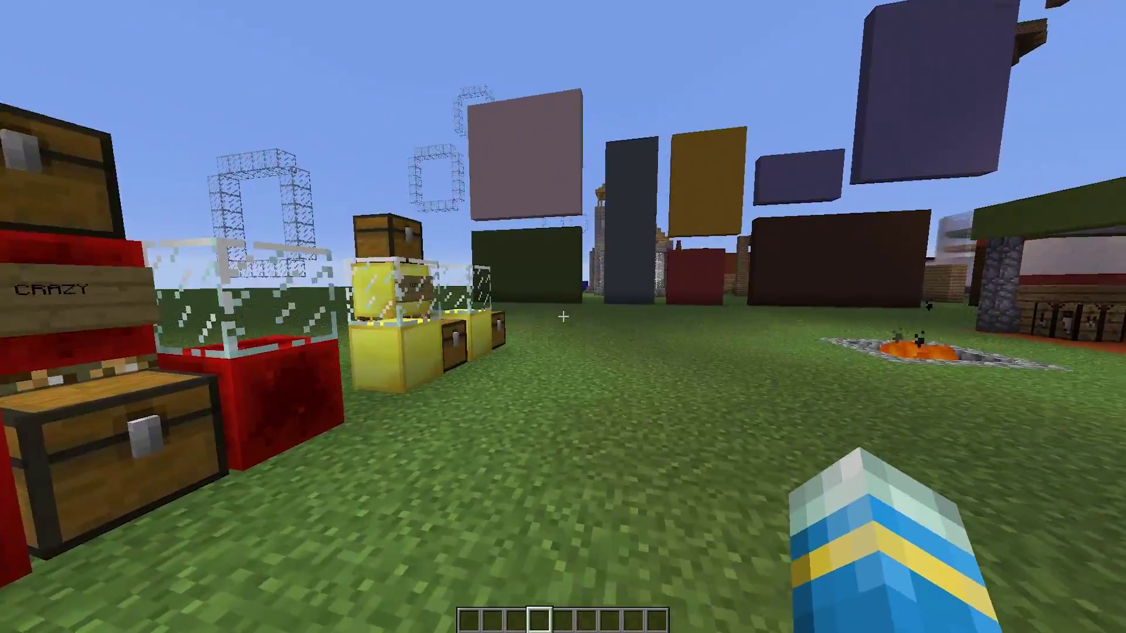
key("w")
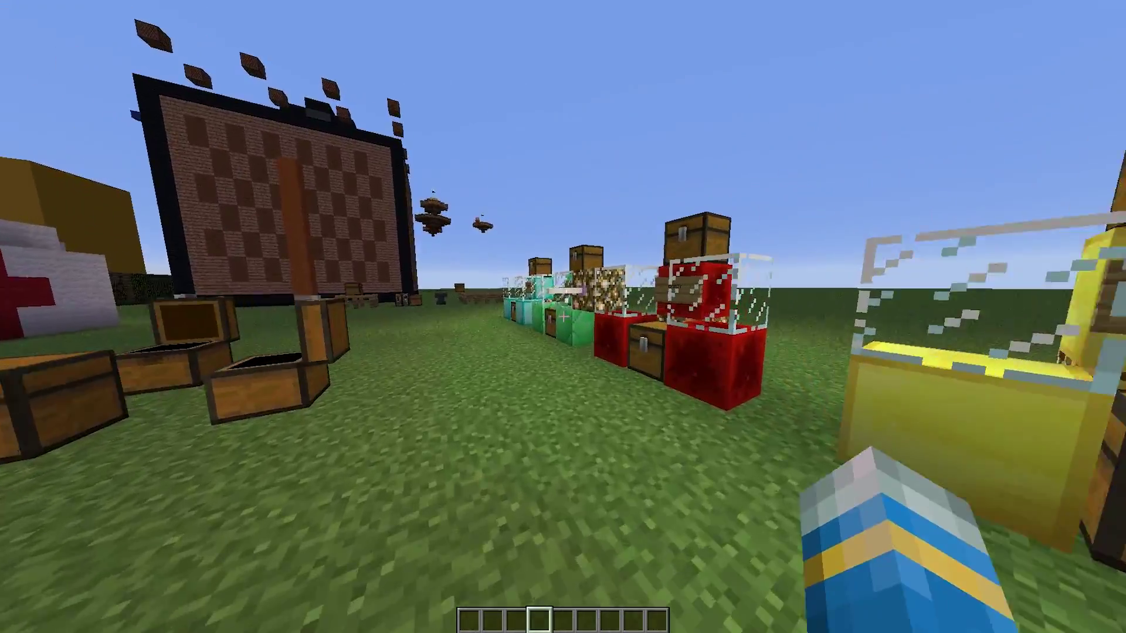
Step: Open the Crazy Crates menu from the glowstone block between the Galactic and Crazy stands and try to open its crates without keys
key("w")
key("a")
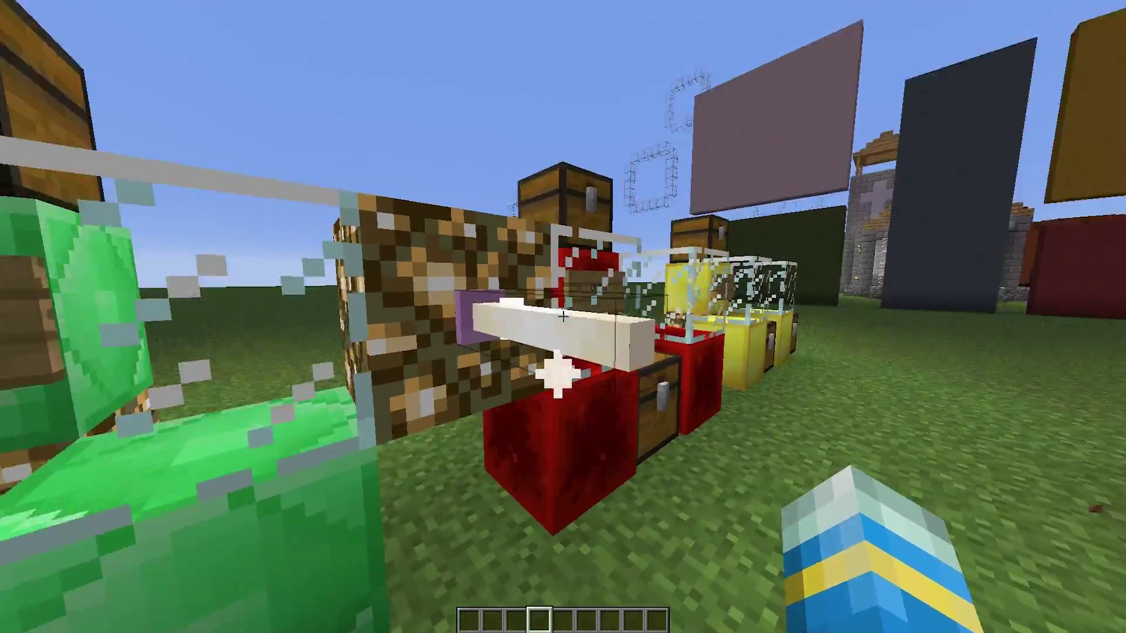
key("a")
key("d")
right_click(563, 316)
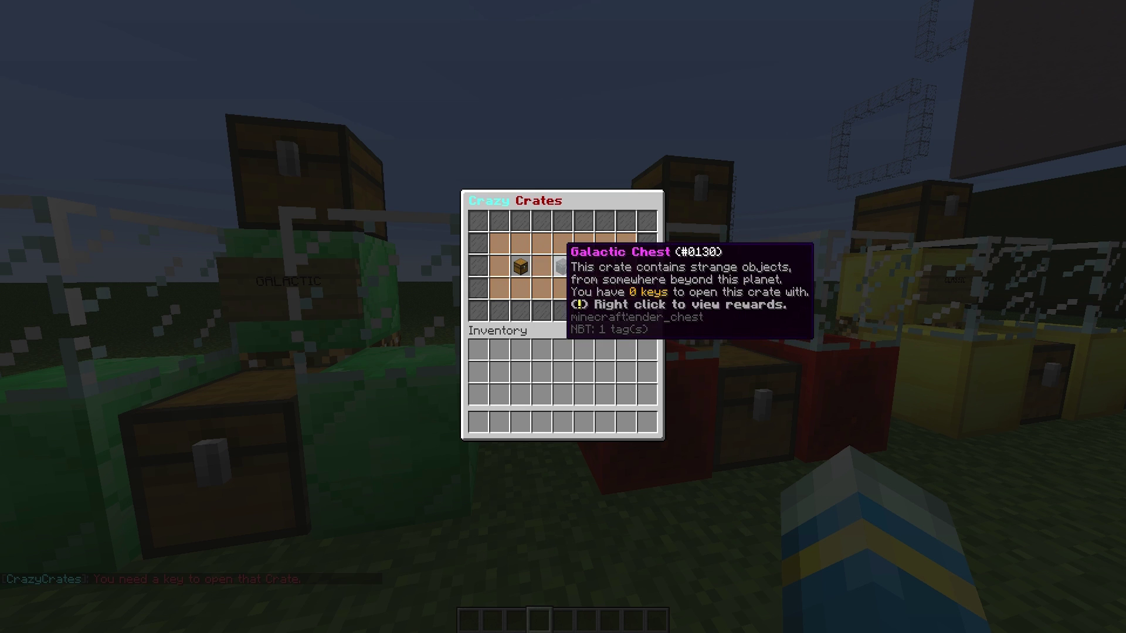
left_click(518, 259)
left_click(604, 264)
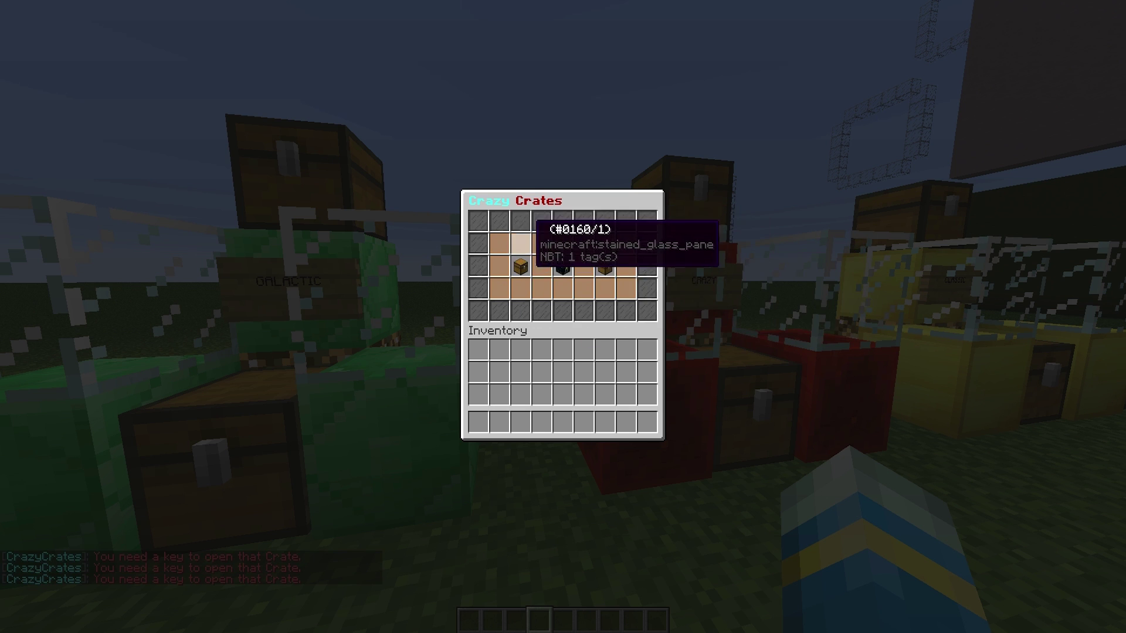
key("Escape")
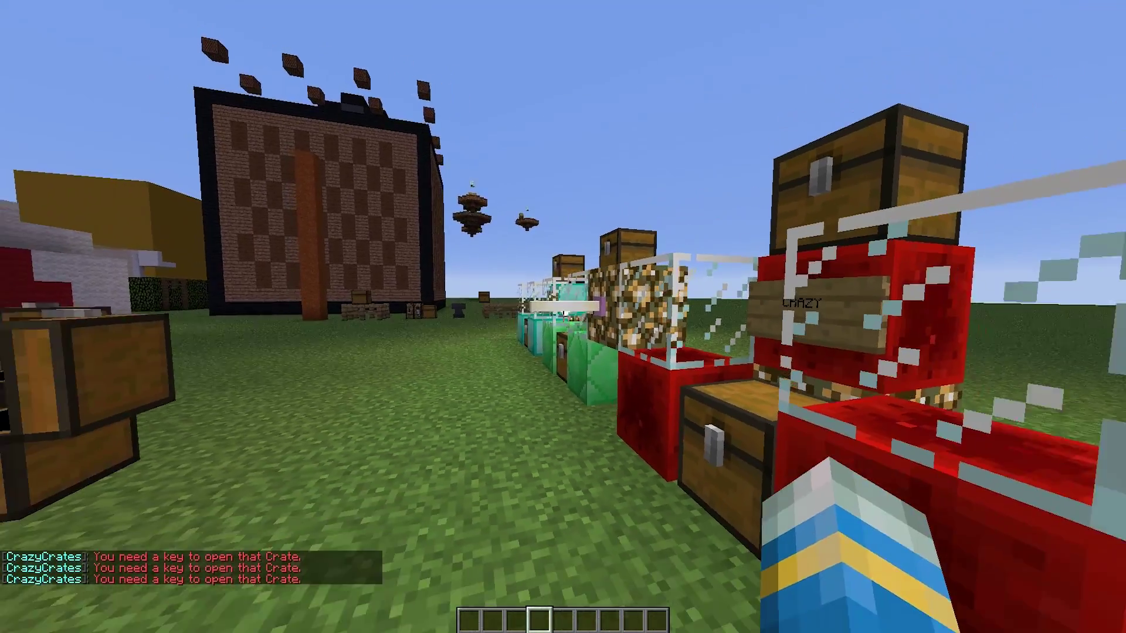
Step: Bring up the Crazy Crates menu with the command /cc and close it again
key("slash")
type("cc")
key("Return")
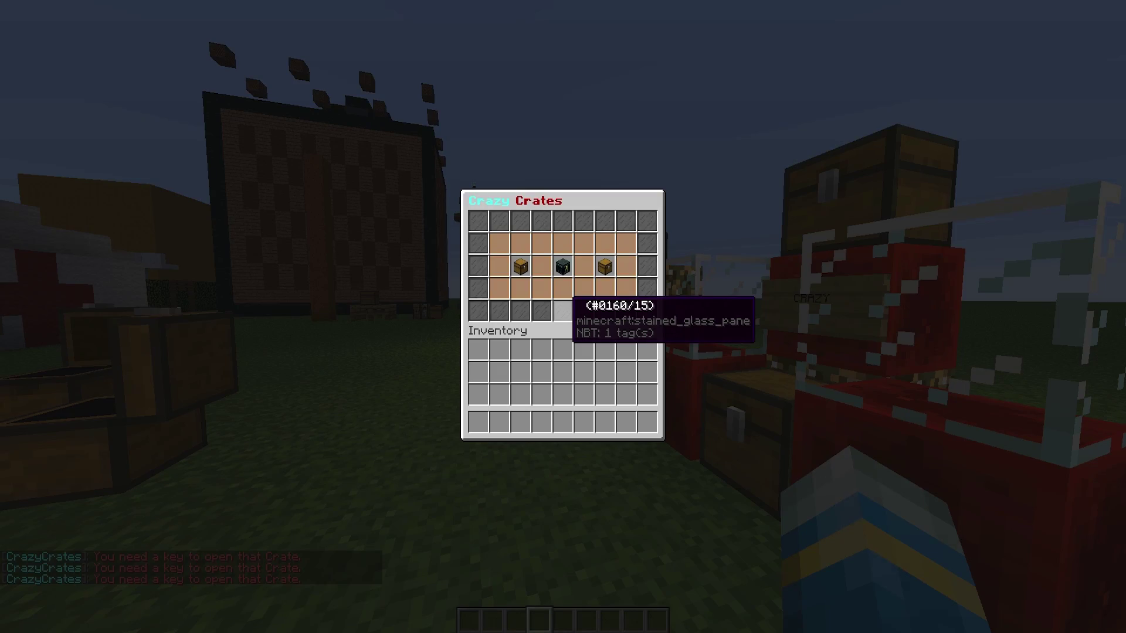
key("Escape")
Step: Run /cc help to show the command syntax for giving keys
key("slash")
type("cc help")
key("Return")
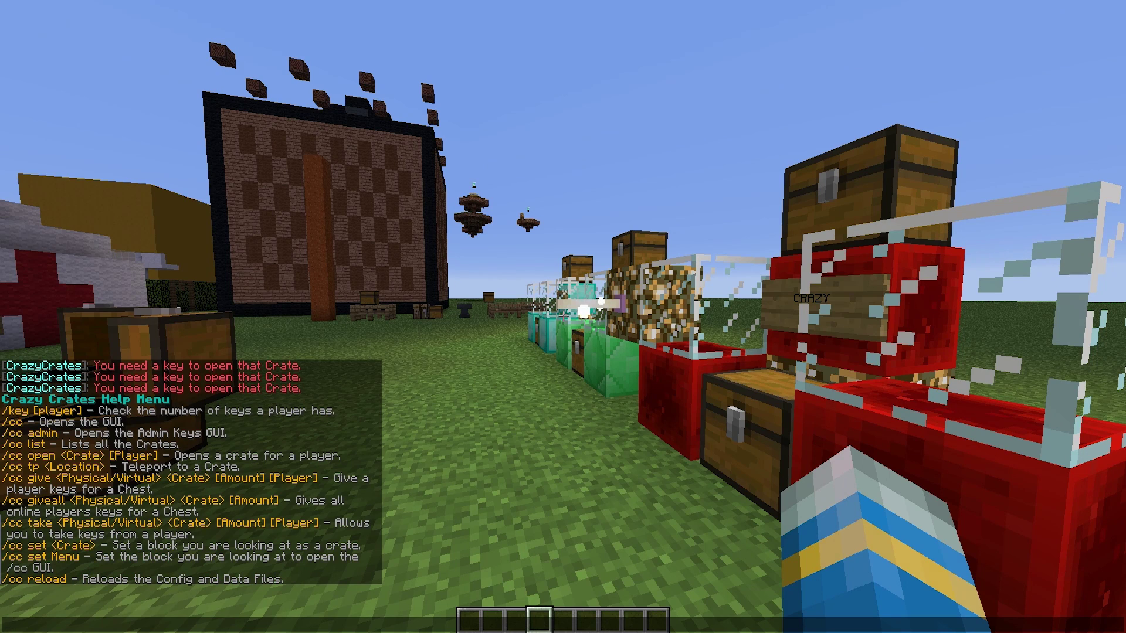
Step: Give yourself a virtual key for the Basic crate with the command /cc give v basic
key("slash")
type("cc give v")
type(" vb")
type("basic")
key("Return")
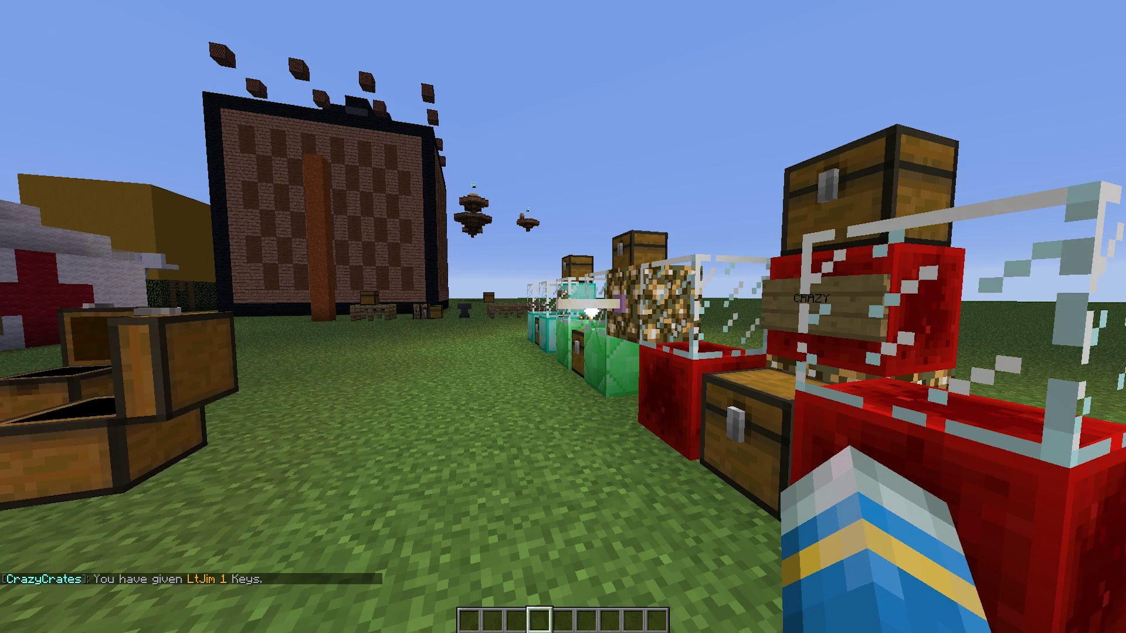
Step: Open the Crazy Crates menu at the glowstone block and open the Basic Chest with the virtual key
key("a")
key("w")
right_click(563, 316)
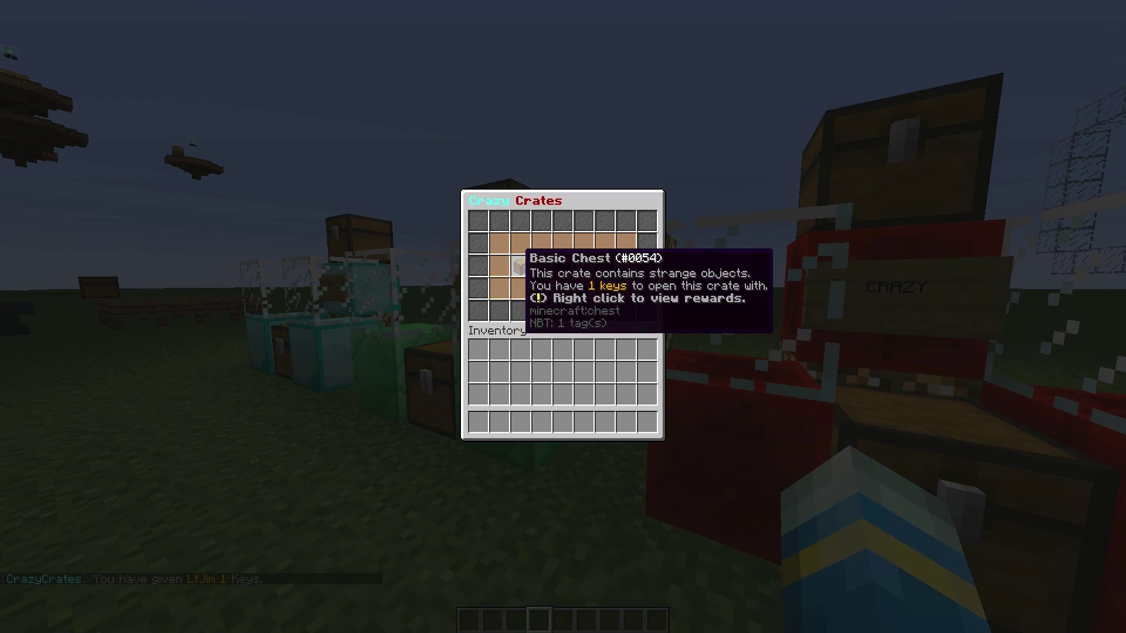
left_click(518, 267)
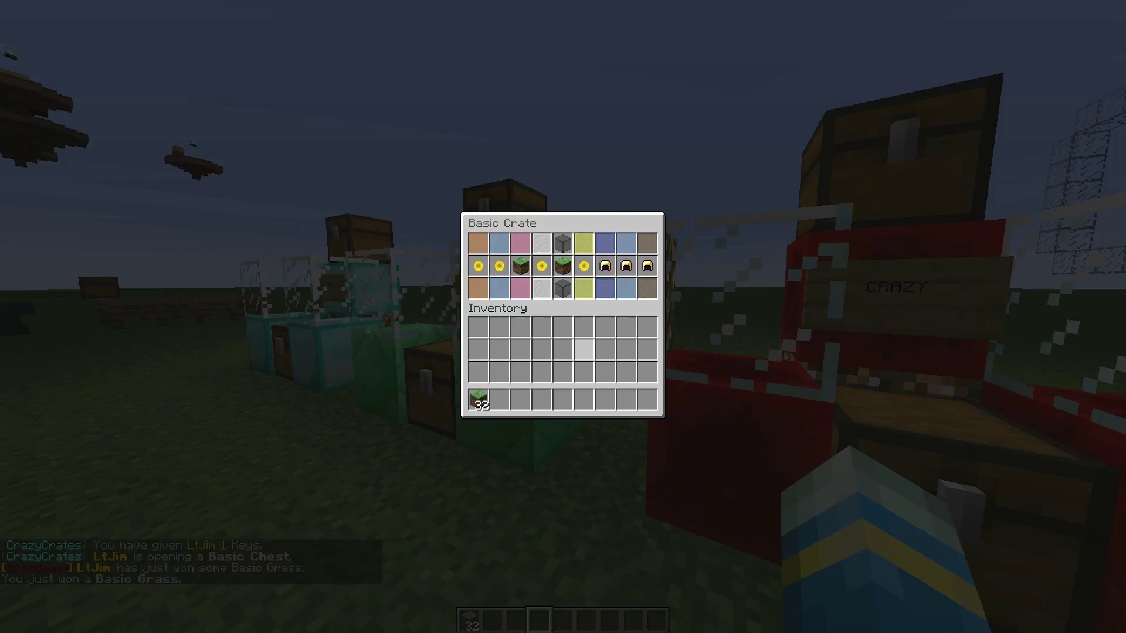
Step: Close the Basic crate, clear the won grass from the hotbar and go back to face the row of crate stands
key("space")
key("w")
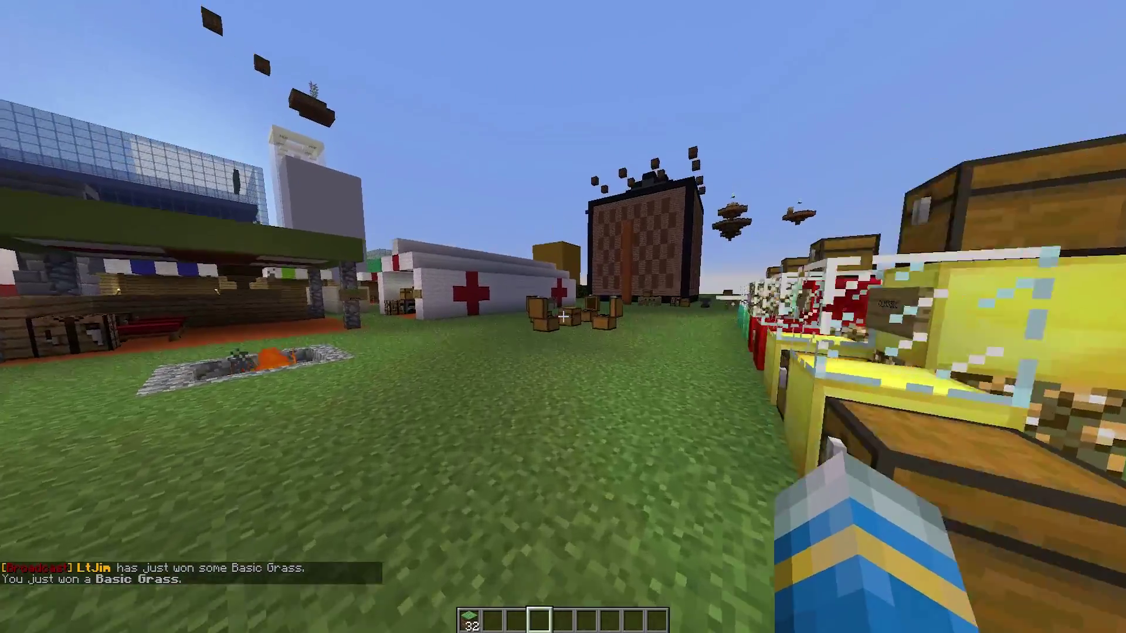
key("e")
key("e")
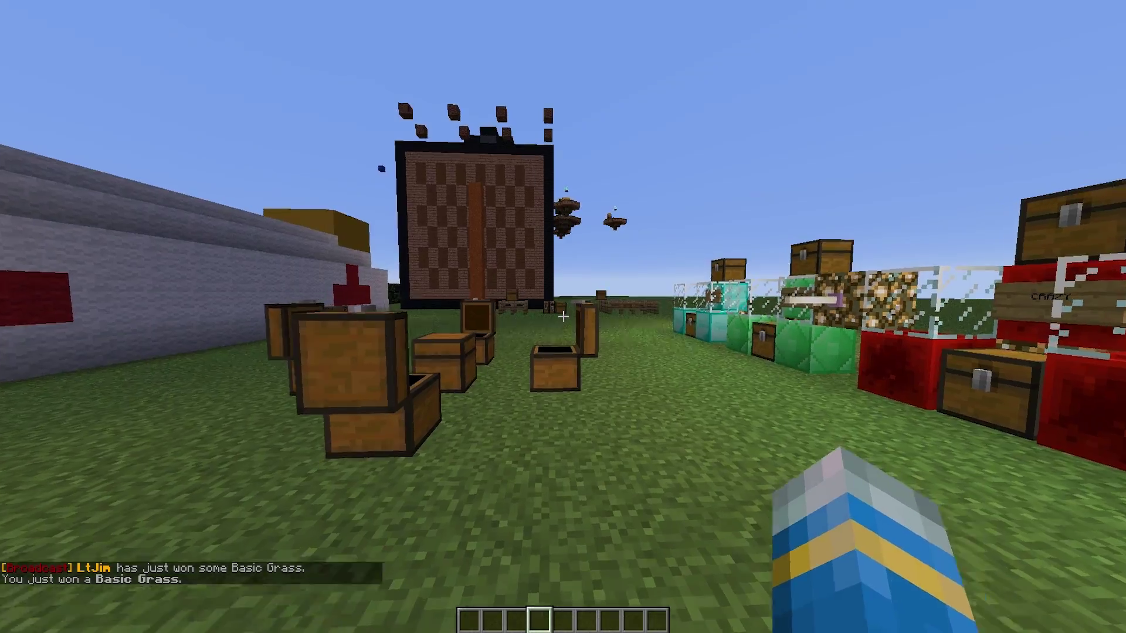
key("w")
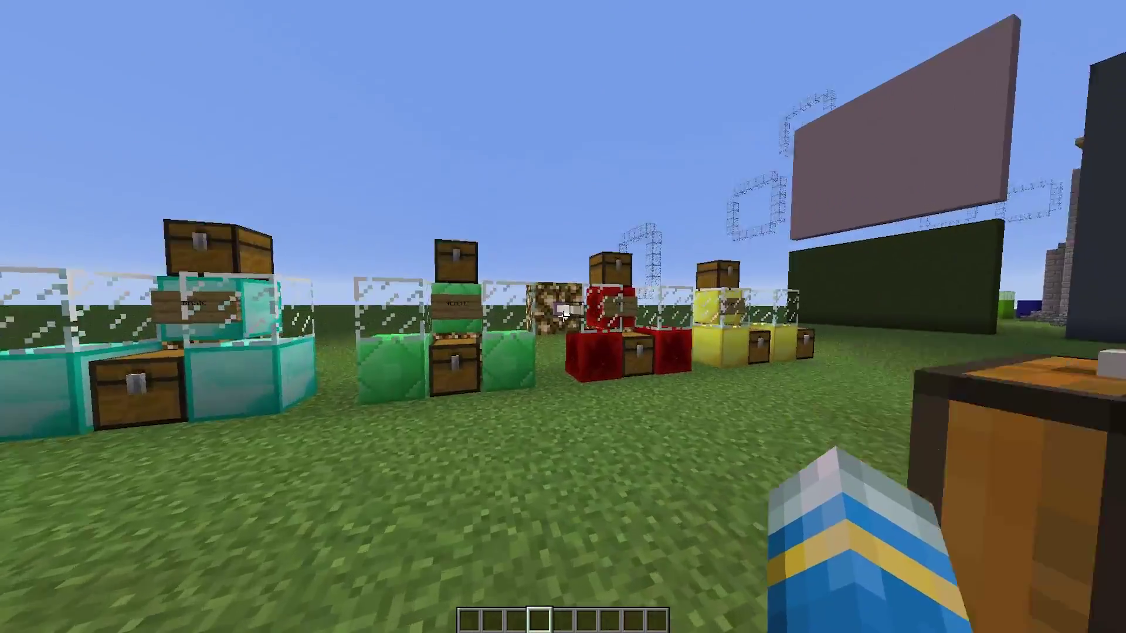
Step: Set the glass block at the Galactic stand as a menu block with /cc set menu and open the menu from it
key("t")
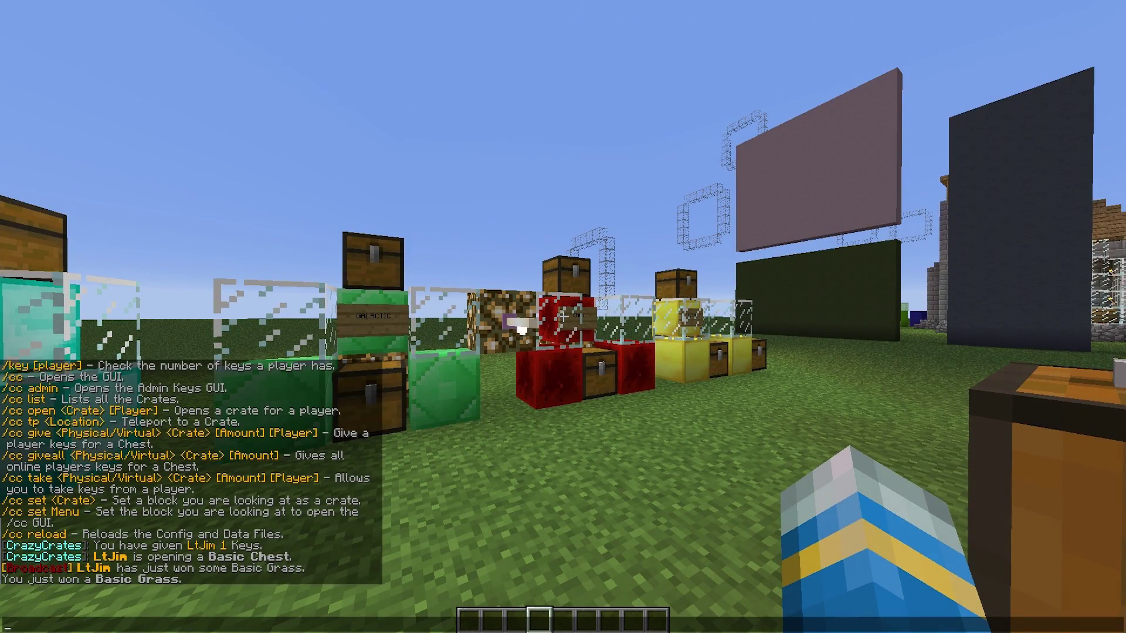
key("Escape")
key("w")
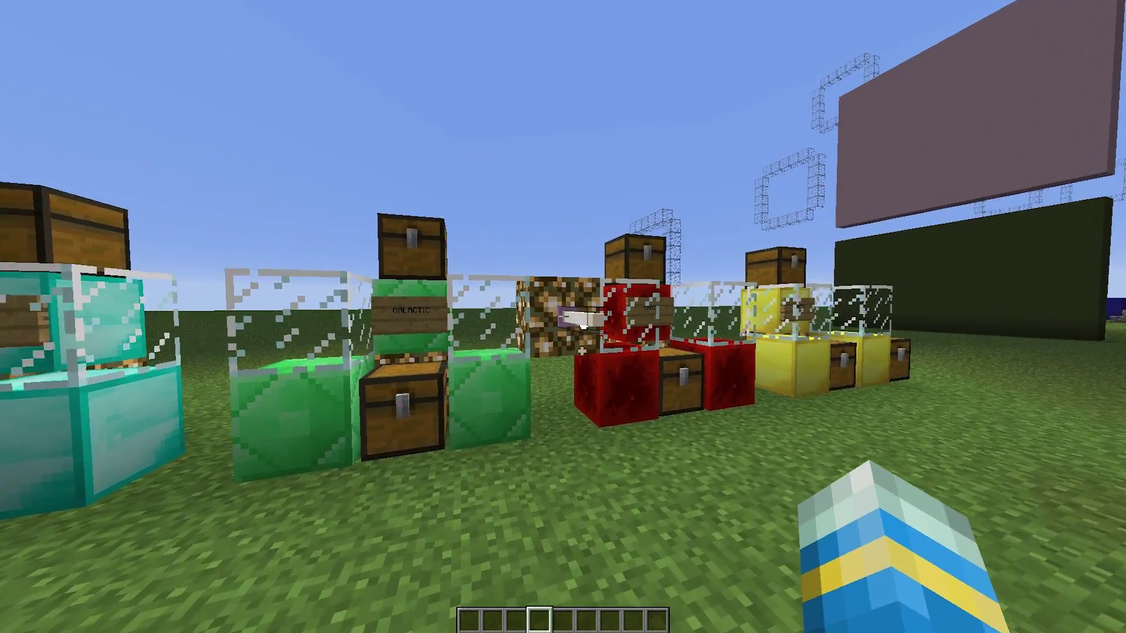
key("w")
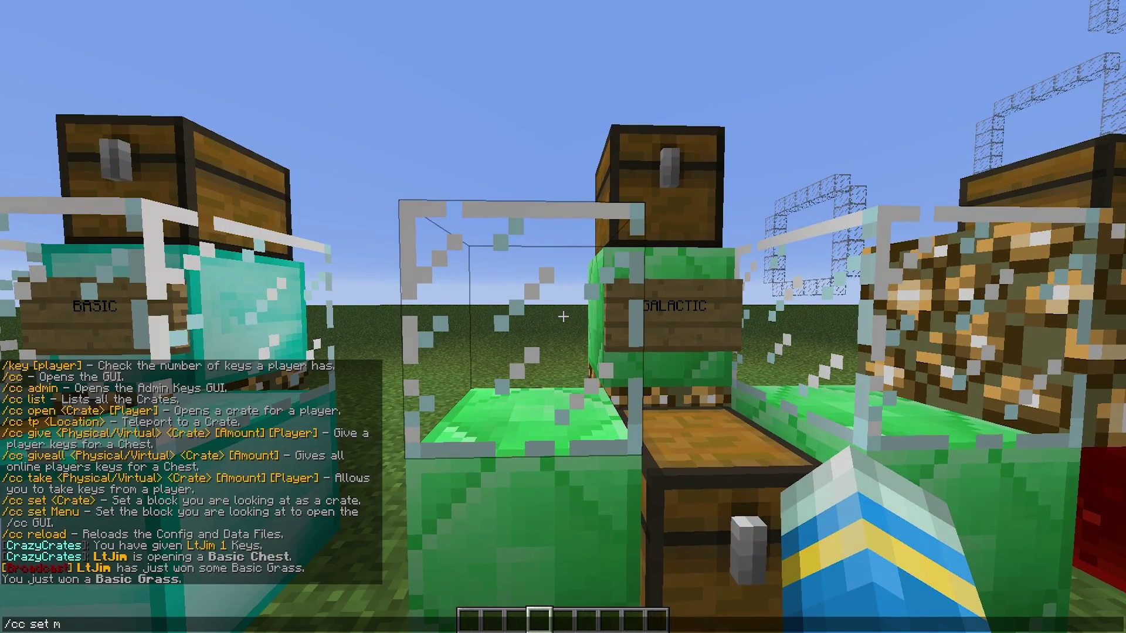
key("Return")
right_click(563, 317)
key("Escape")
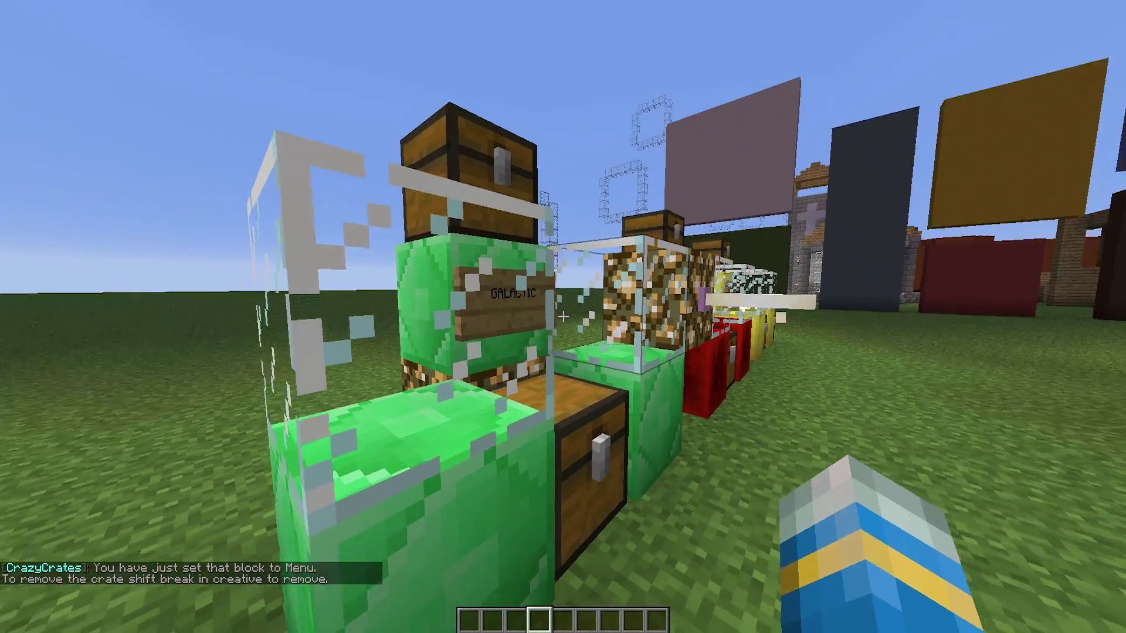
Step: Open the Admin Keys GUI with the command /cc admin
key("w")
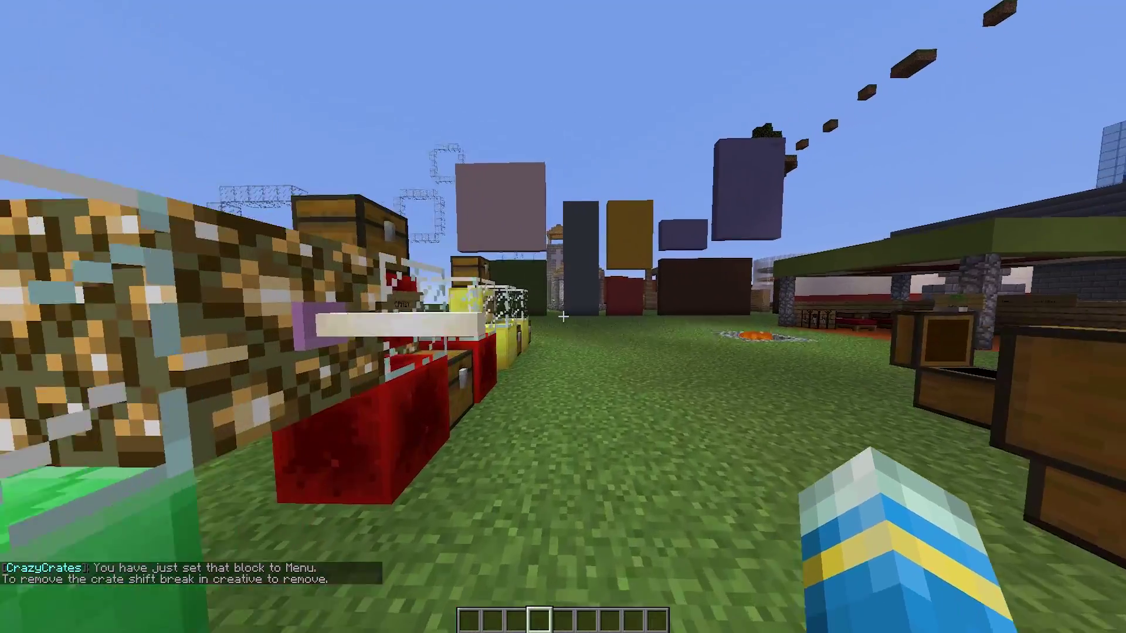
key("w")
key("t")
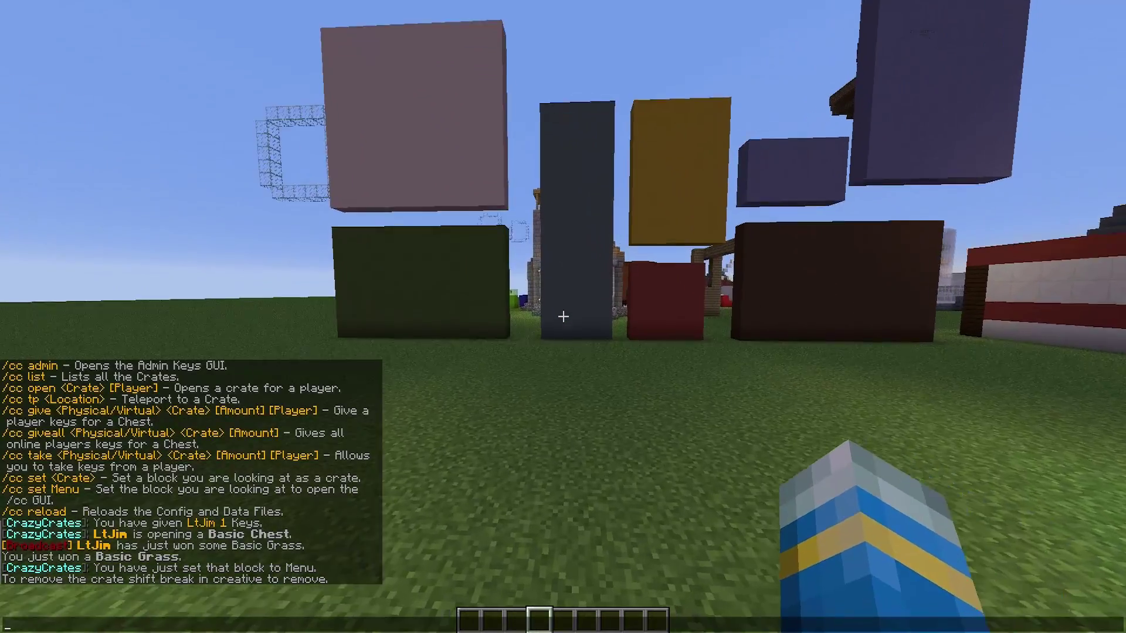
scroll(190, 472, "up", 1)
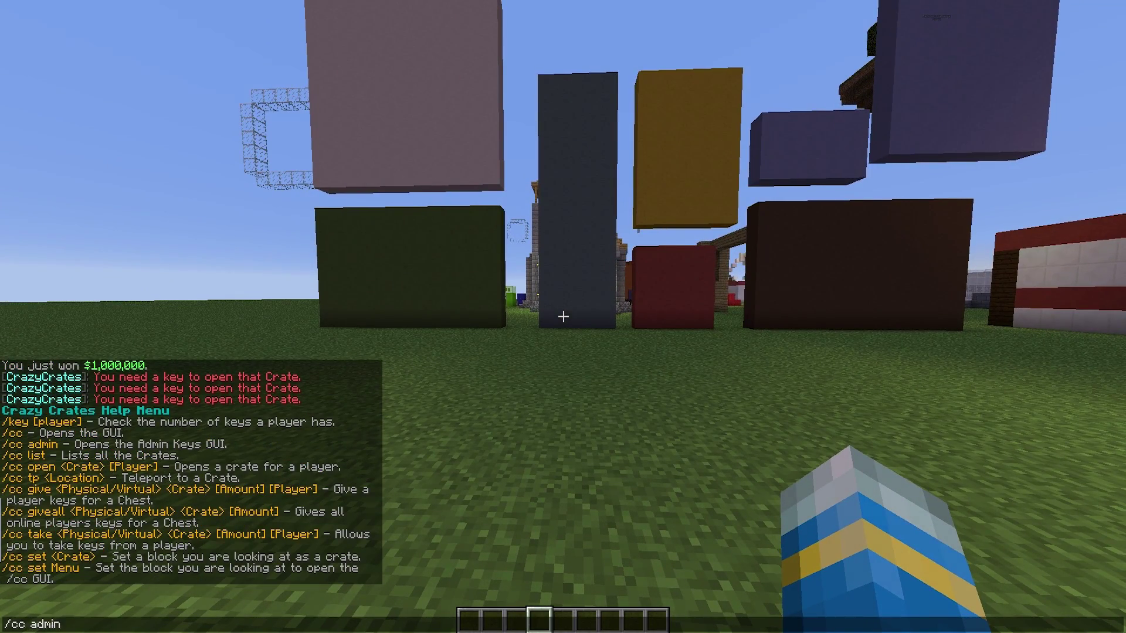
type("/cc admin")
key("Return")
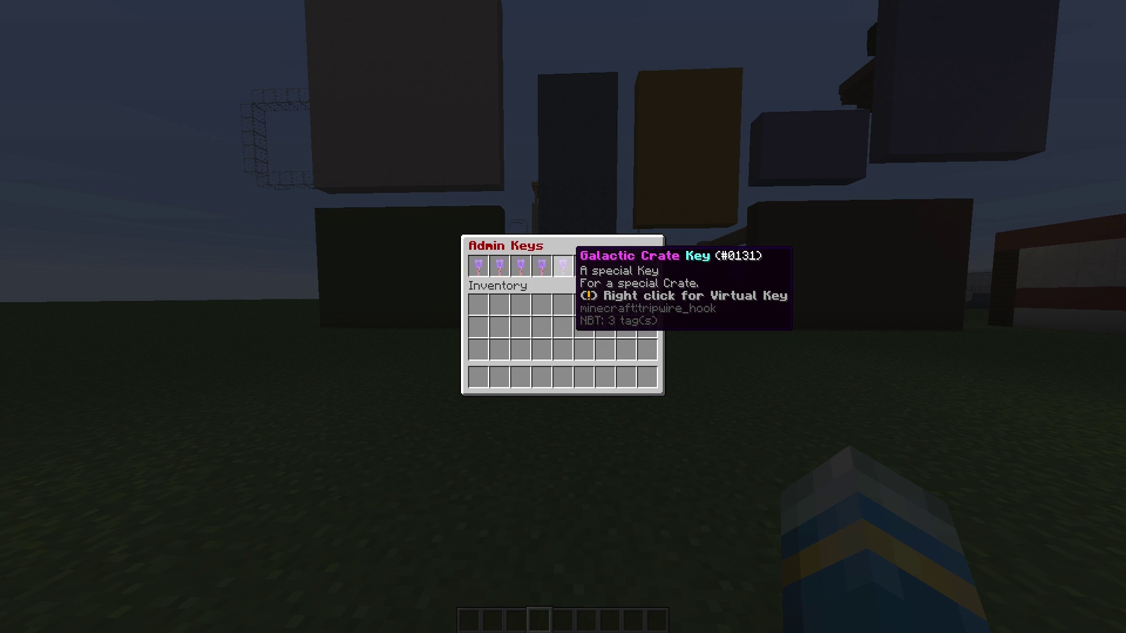
Step: Take four physical crate keys from the Admin Keys GUI
left_click(497, 265)
left_click(523, 267)
left_click(551, 268)
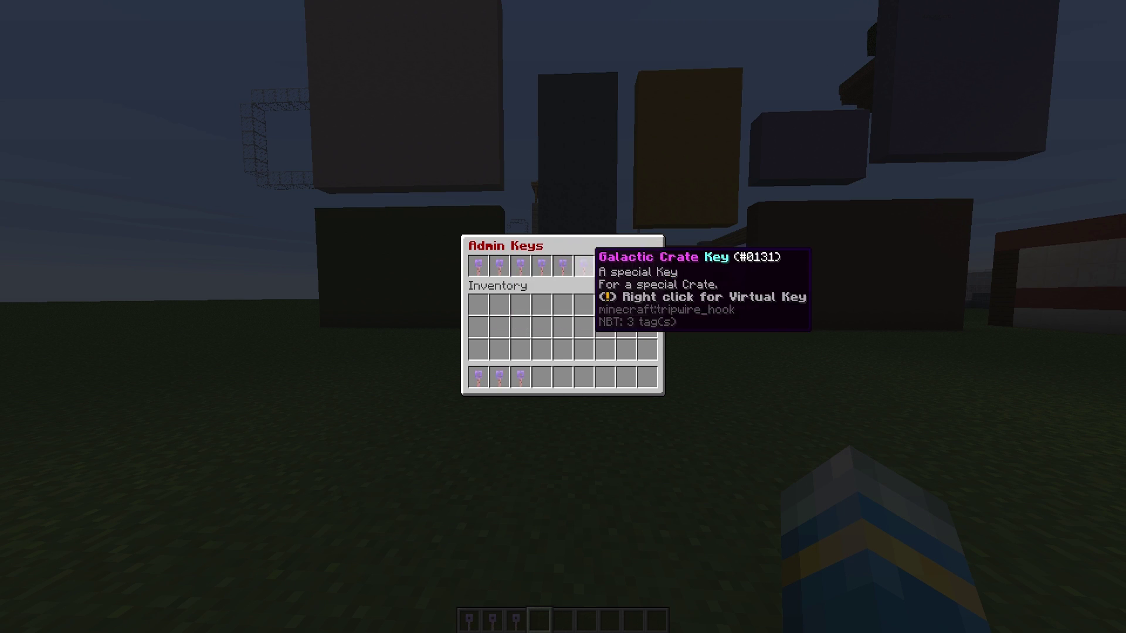
left_click(580, 266)
Step: Give yourself two Classic, two Basic and six Galactic virtual keys from the Admin Keys GUI, and close it
right_click(498, 266)
right_click(580, 266)
right_click(581, 266)
right_click(581, 266)
right_click(500, 265)
right_click(479, 264)
right_click(480, 264)
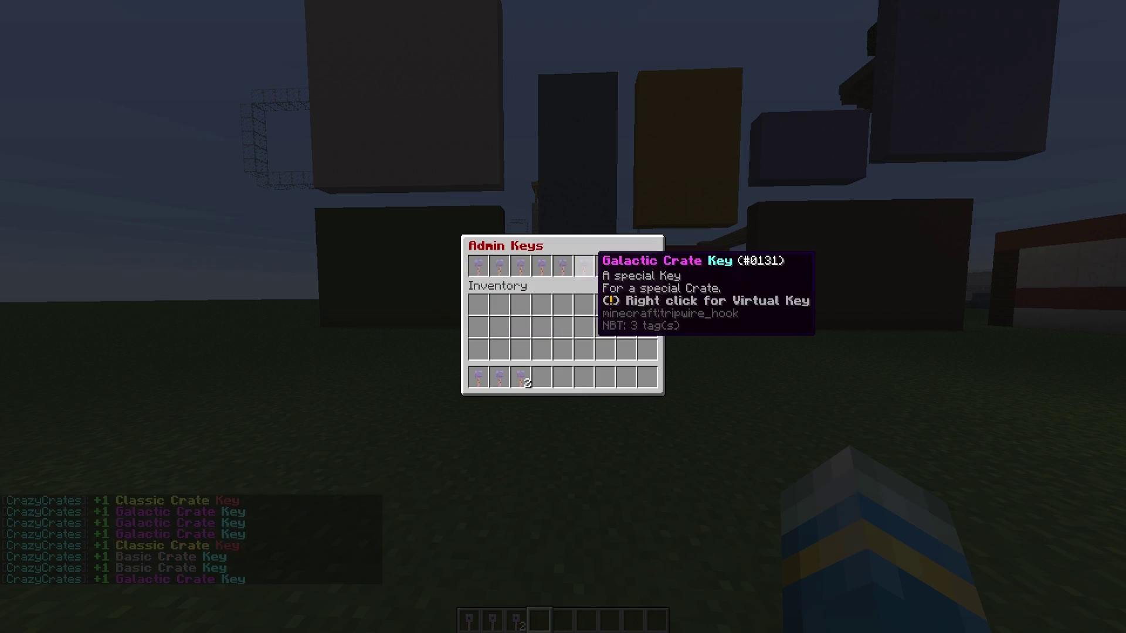
right_click(588, 269)
right_click(588, 270)
key("Escape")
Step: Run /cc list to show all crates and their locations
key("t")
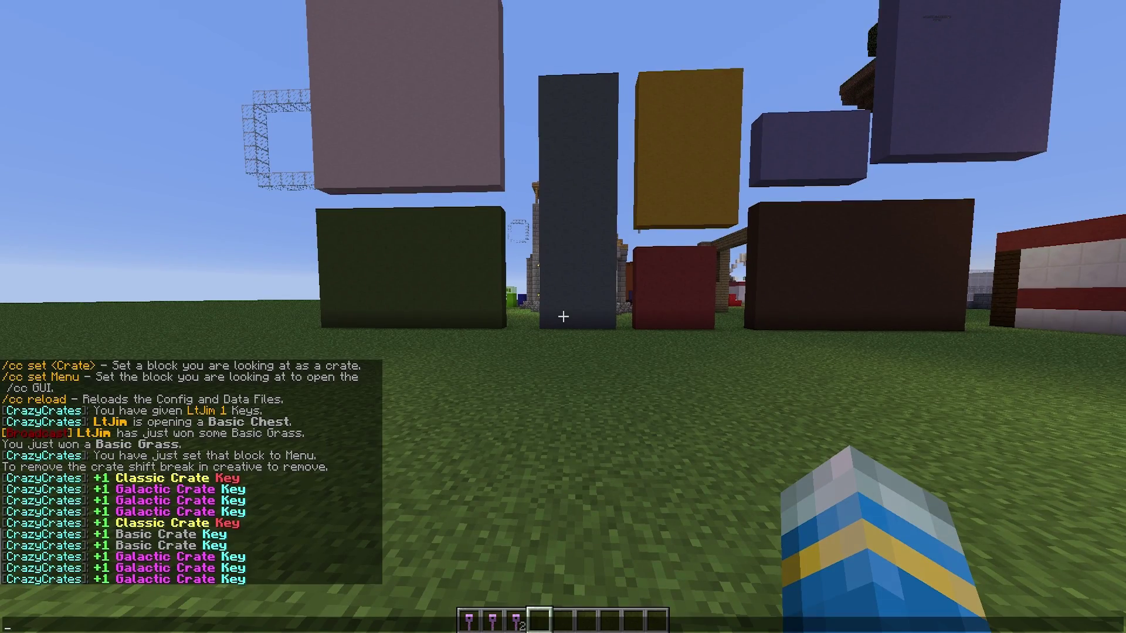
key("Escape")
key("slash")
type("c")
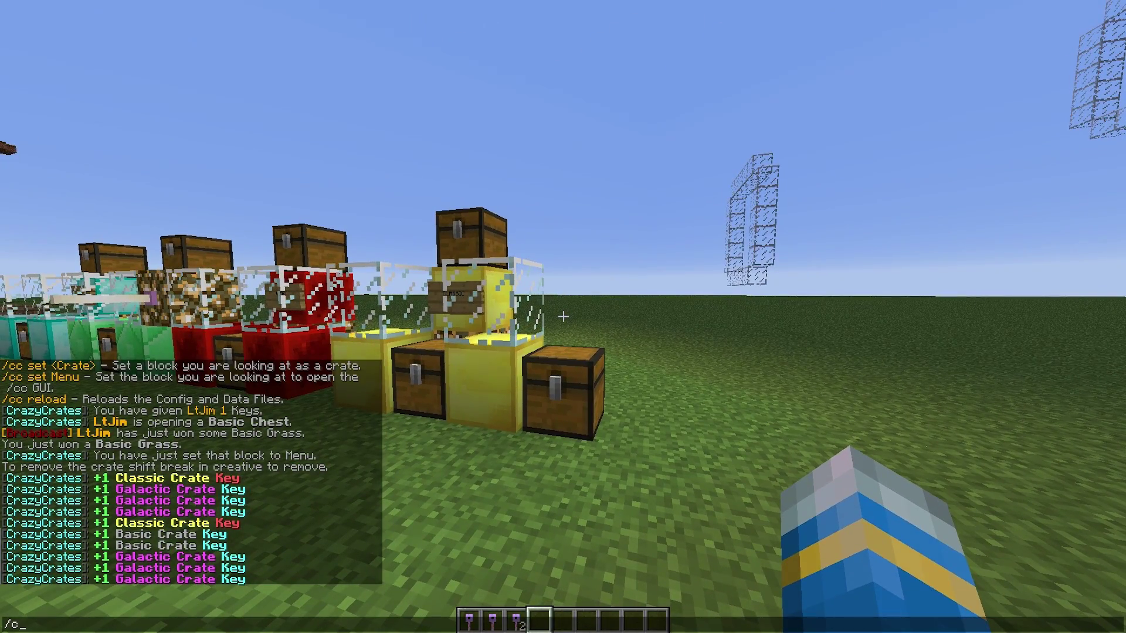
type("c list")
key("Return")
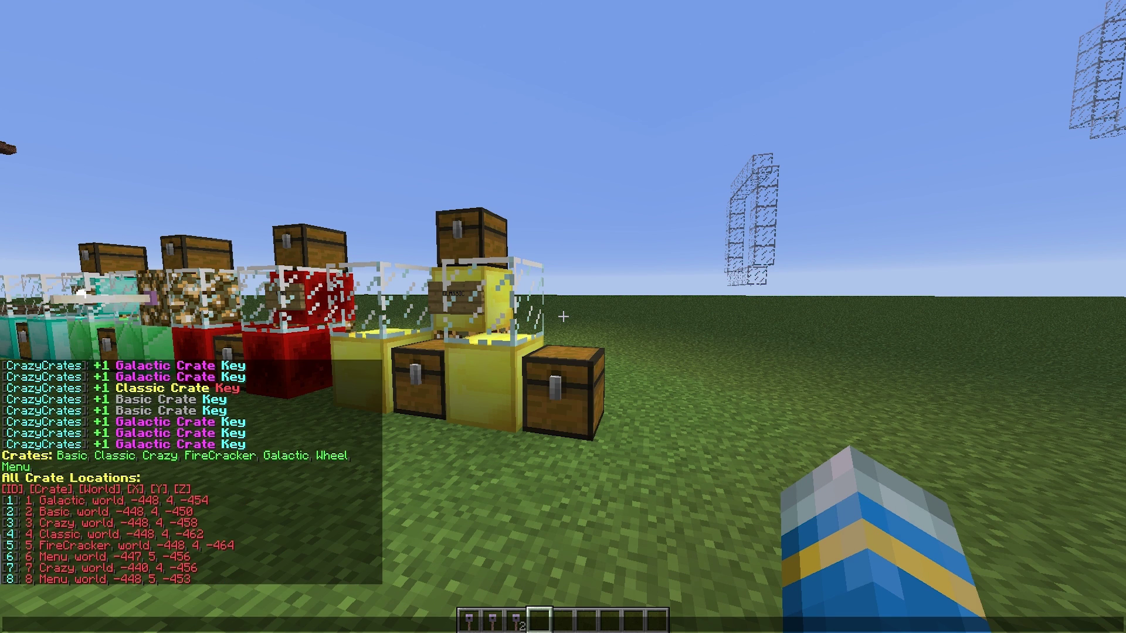
Step: Teleport to the menu block at crate location 6 with the command /cc tp 6
key("Up")
key("Escape")
key("slash")
type("cc tp 6")
key("Return")
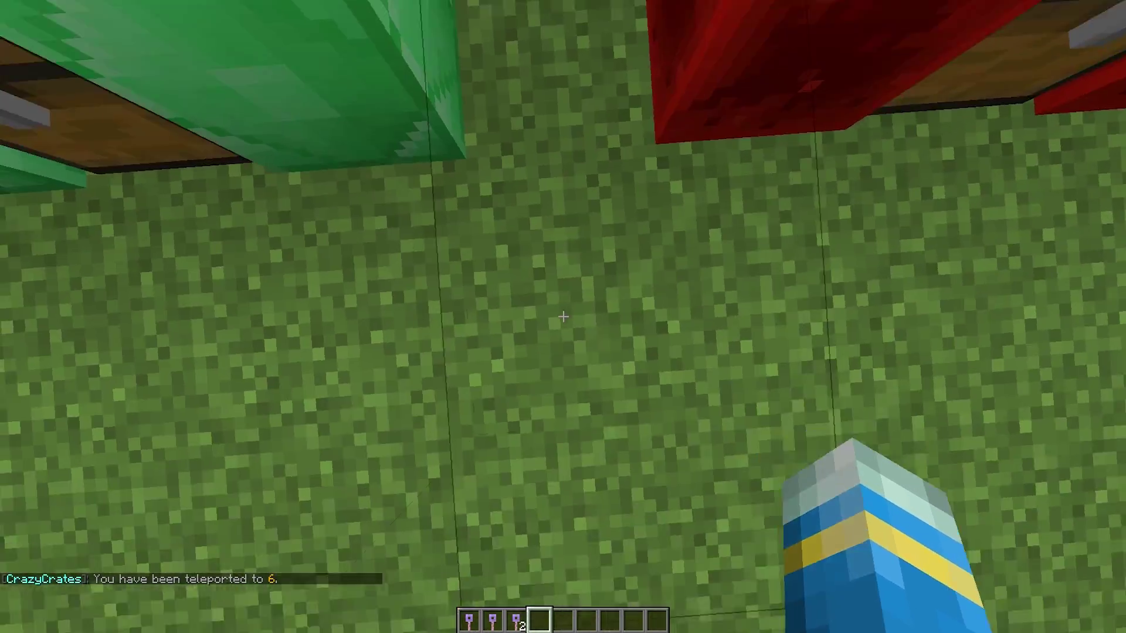
Step: Teleport to crate location 2 with /cc tp 2 and face the Basic stand
key("slash")
key("Up")
key("BackSpace")
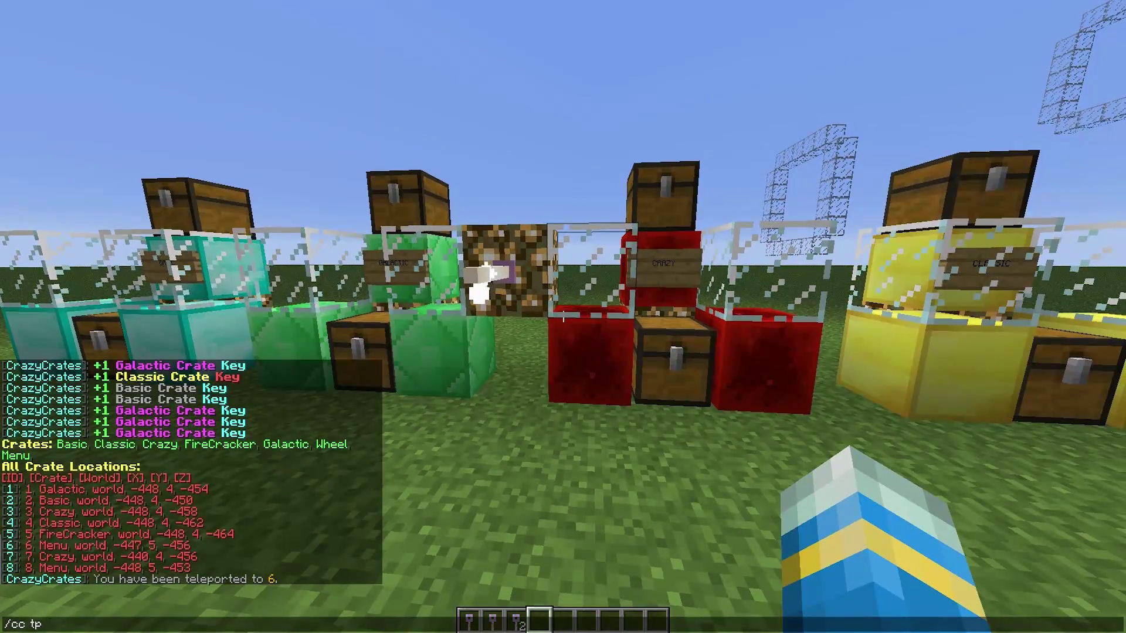
type("2")
key("Return")
key("a")
key("s")
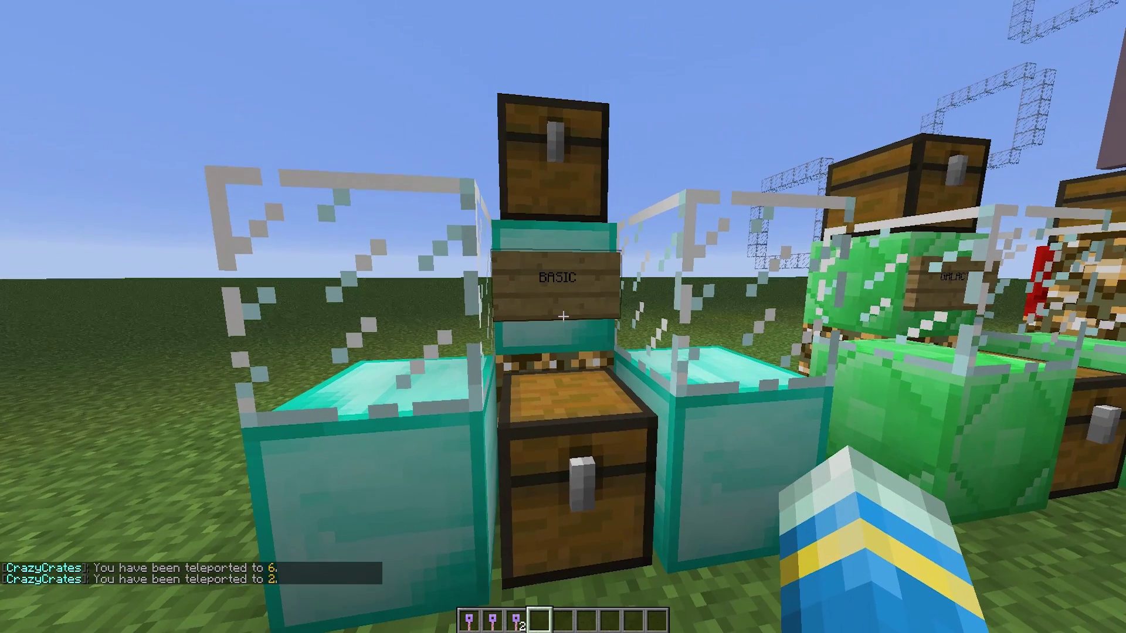
Step: Run /cc help to review the remaining Crazy Crates commands
key("slash")
type("cc help")
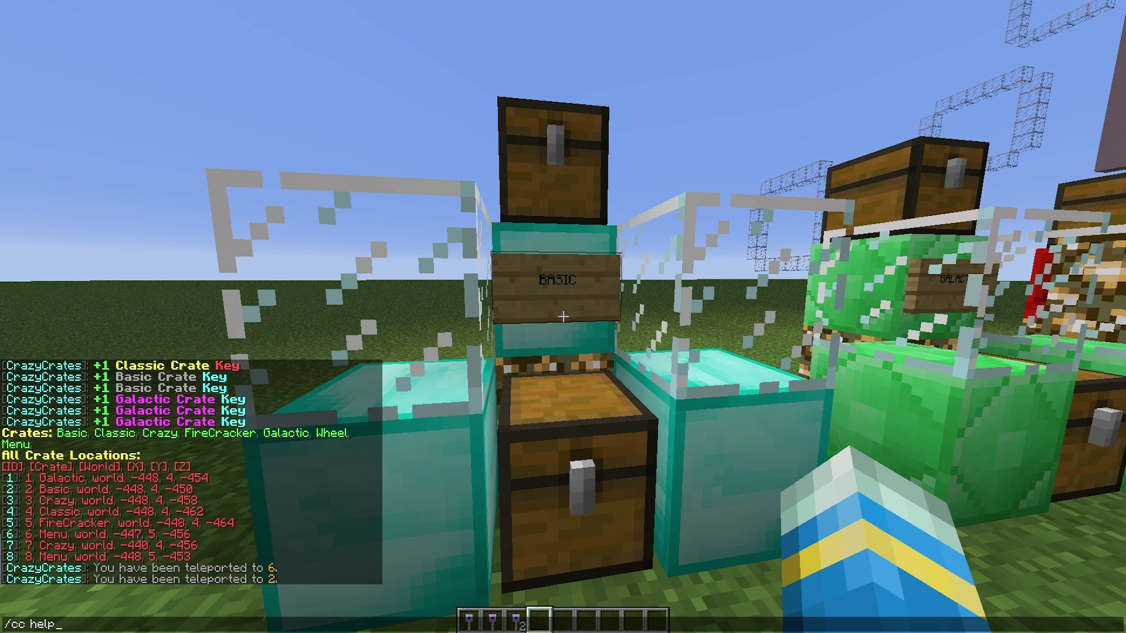
key("Return")
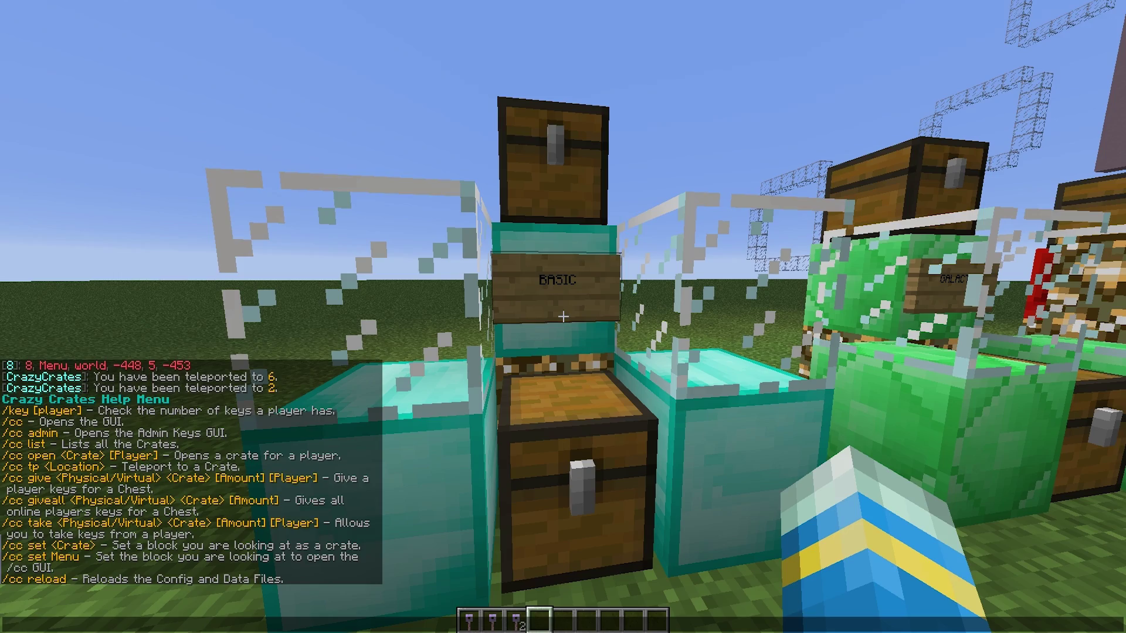
key("Escape")
Step: Try to open the Basic crate for a named player with /cc open basic followed by the player's name
type("w")
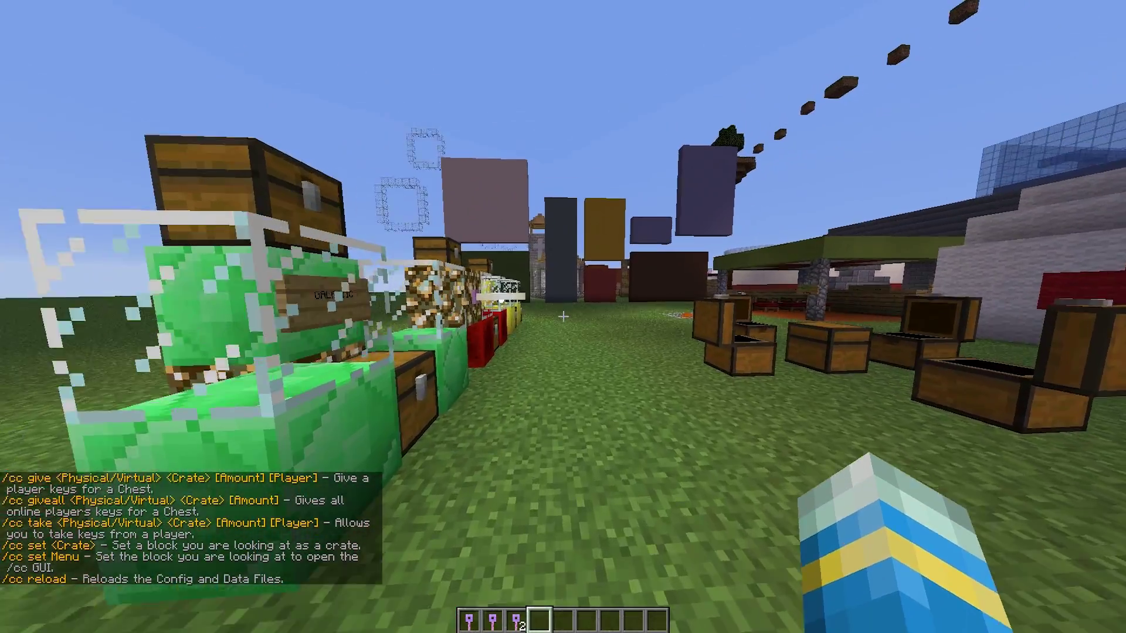
type("t/cc open")
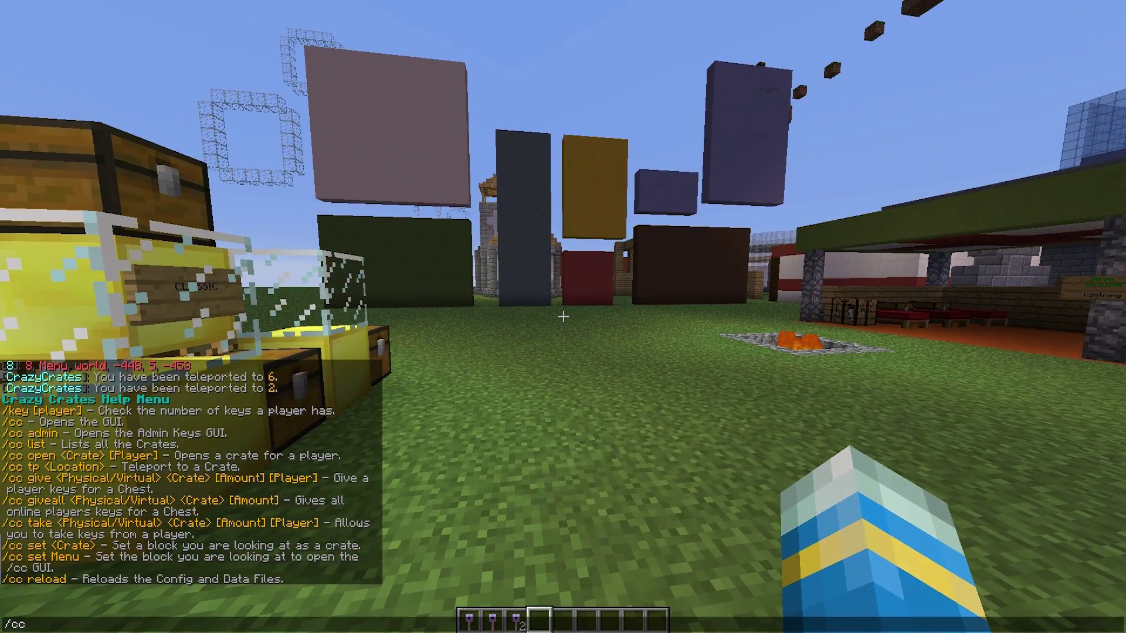
type(" basic")
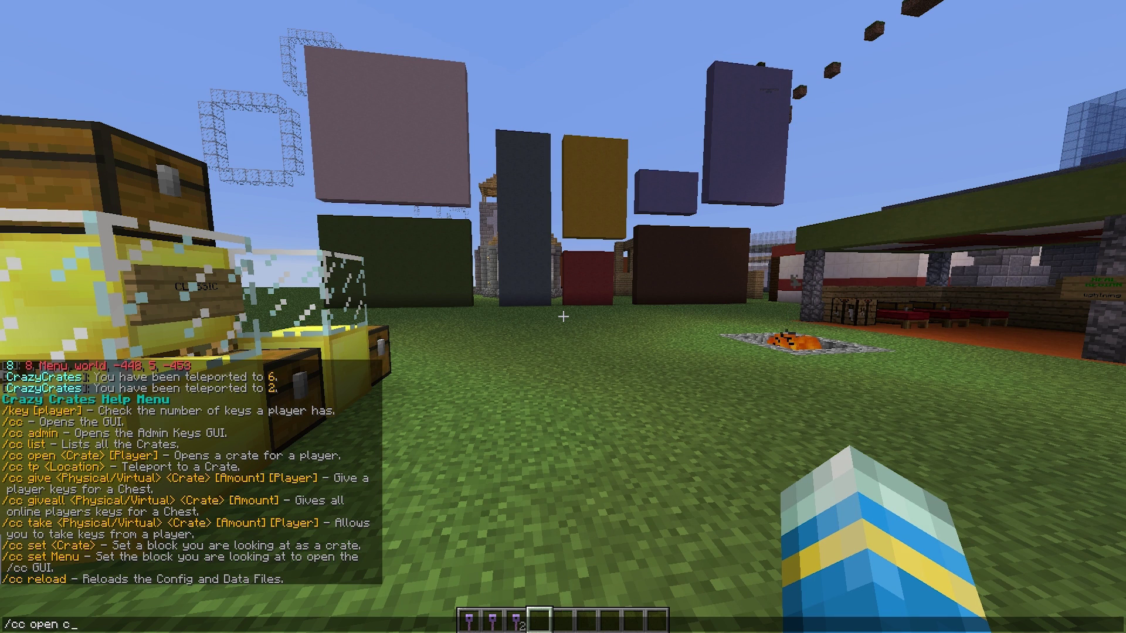
type(" LtJim007")
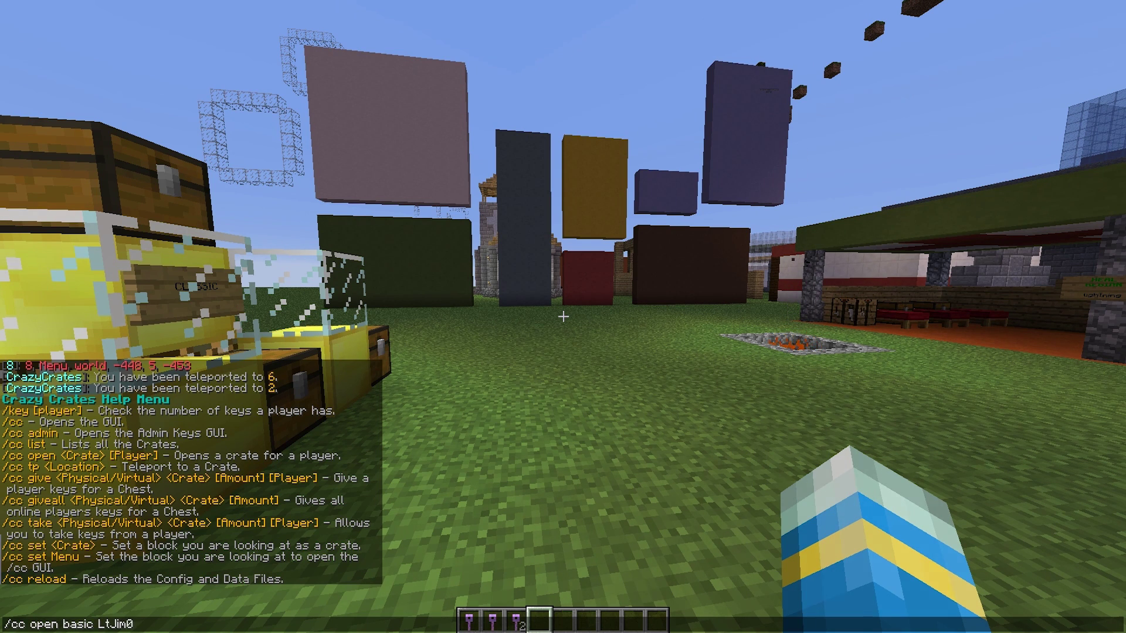
key("Return")
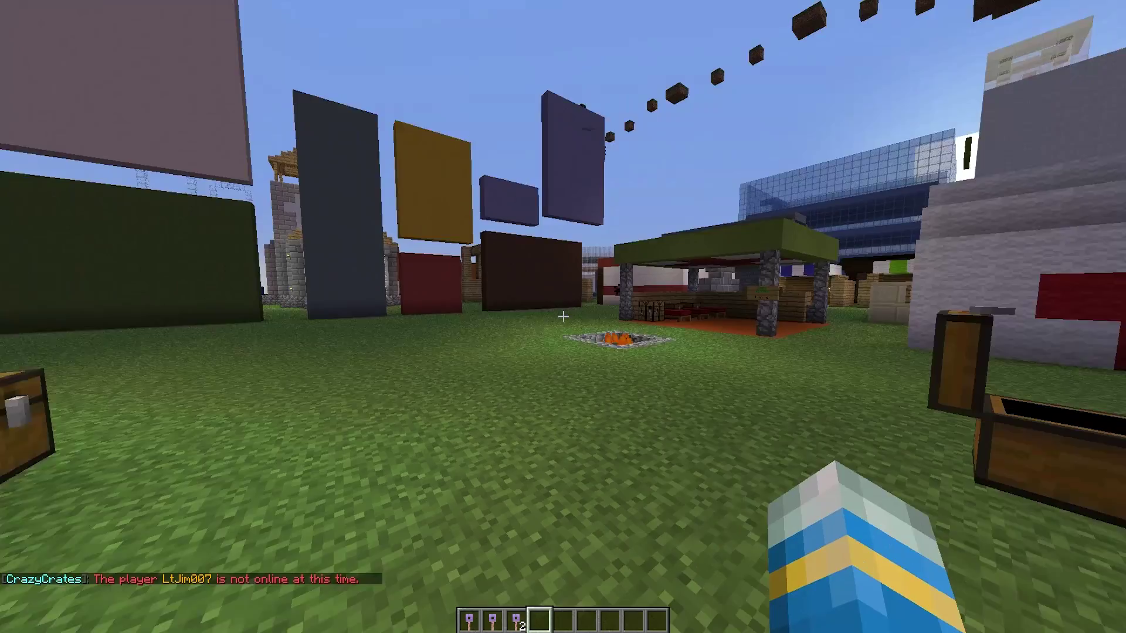
Step: Clear all the crate keys from the hotbar
key("e")
left_click(510, 381, "shift")
left_click(489, 381, "shift")
left_click(468, 382, "shift")
key("e")
Step: Reload the plugin's config and data files with the command /cc reload
key("t")
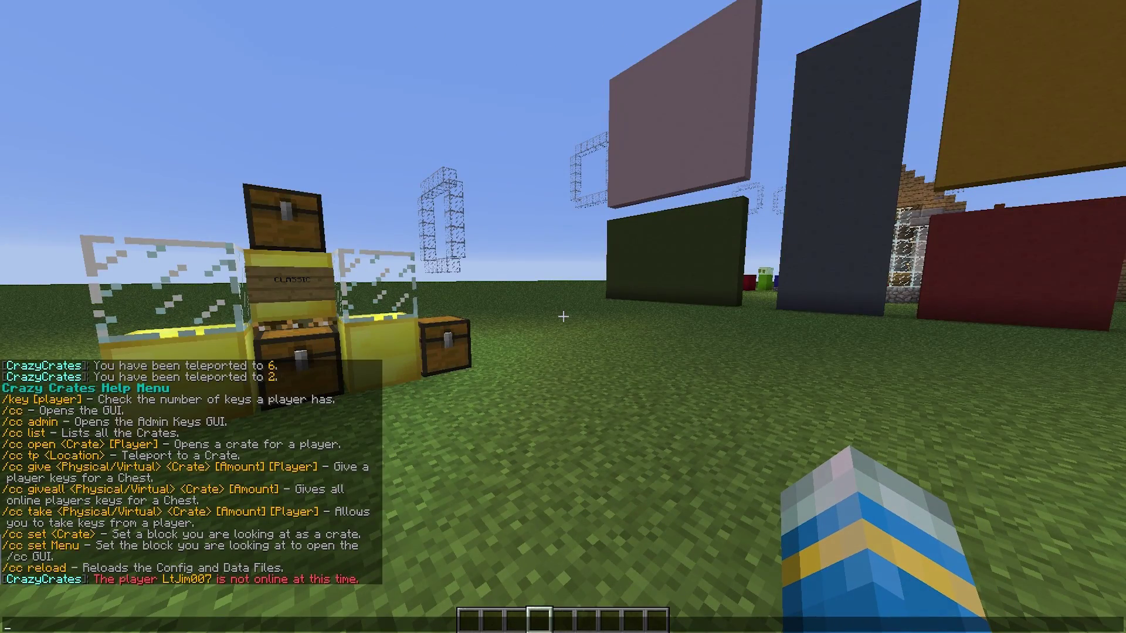
type("/cc reload")
key("Return")
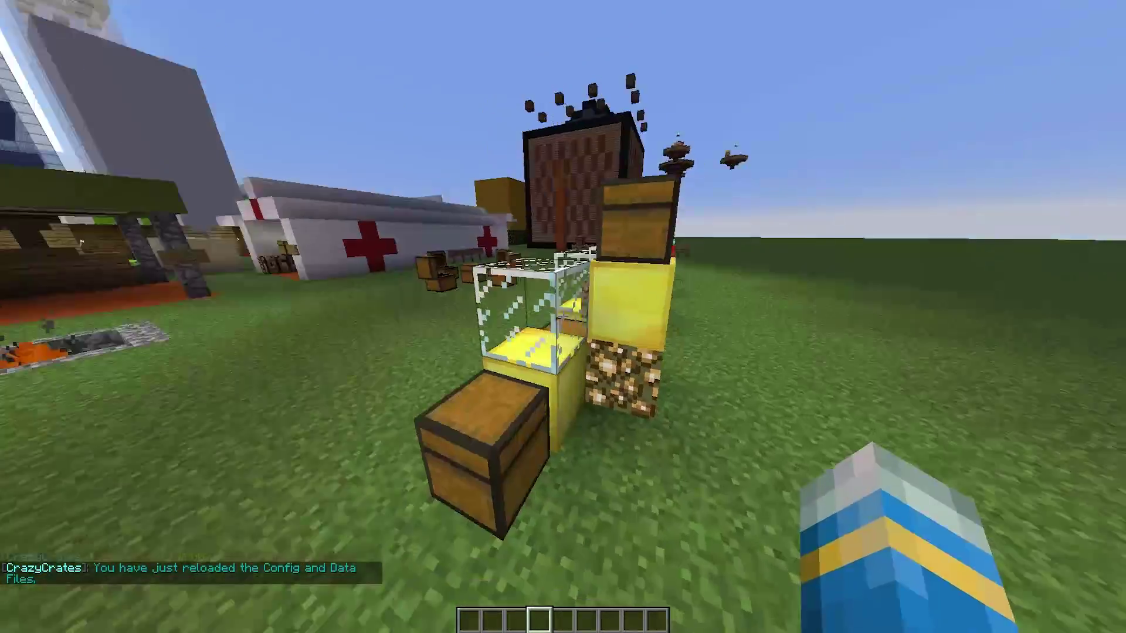
key("w")
key("space")
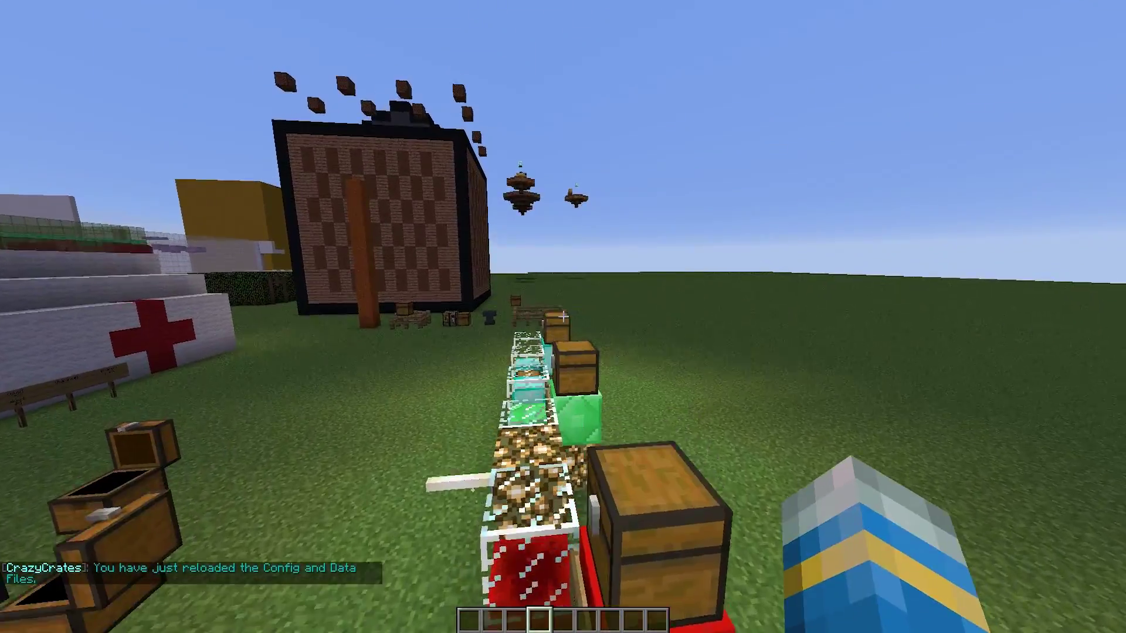
key("w")
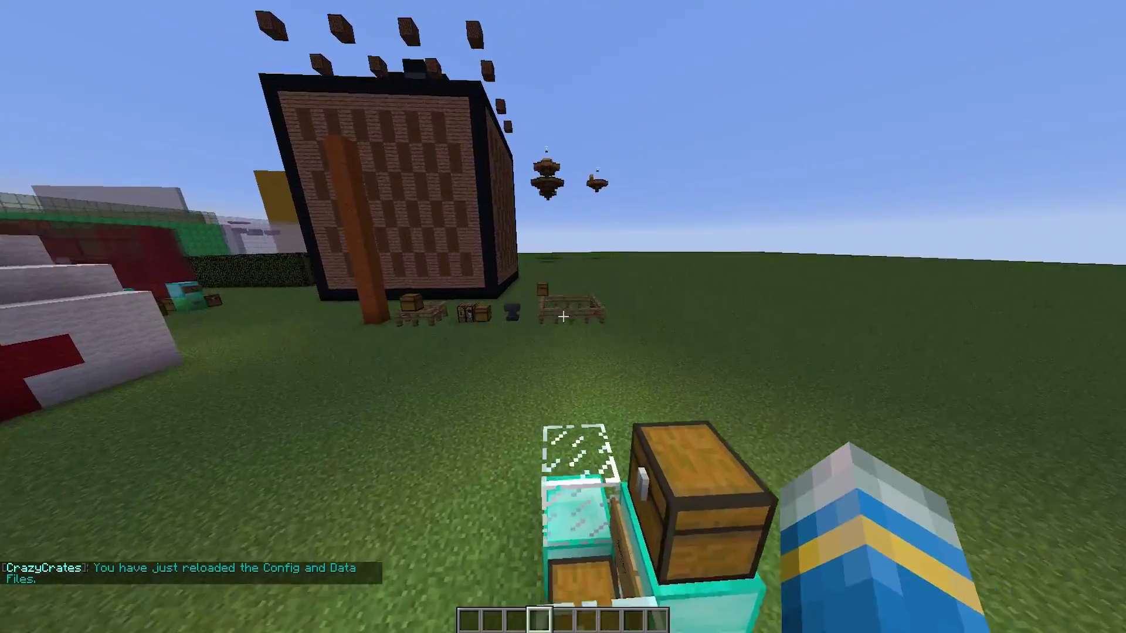
key("shift")
key("w")
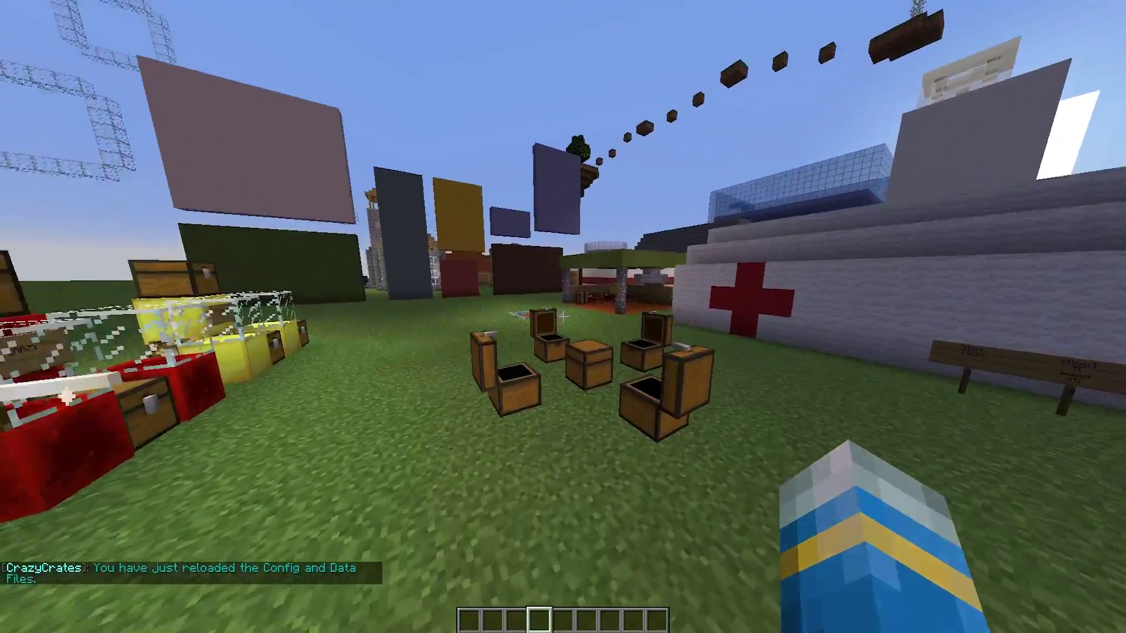
key("w")
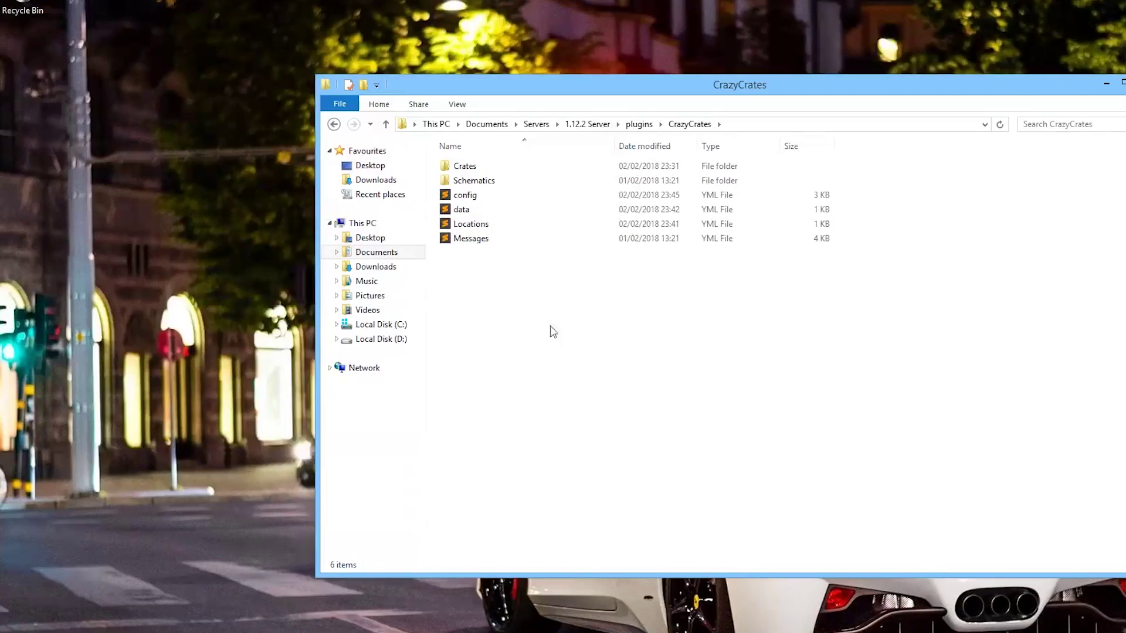
Step: Open the Messages file in the CrazyCrates plugin folder and examine the configurable plugin messages
left_click_drag(704, 349, 466, 134)
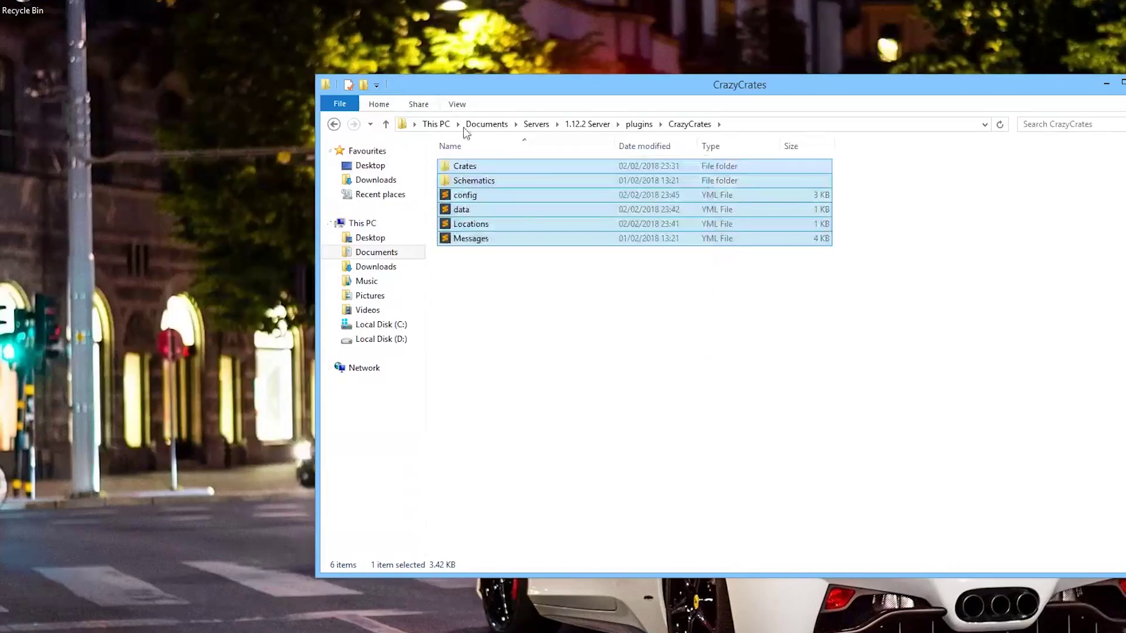
left_click(756, 297)
double_click(514, 240)
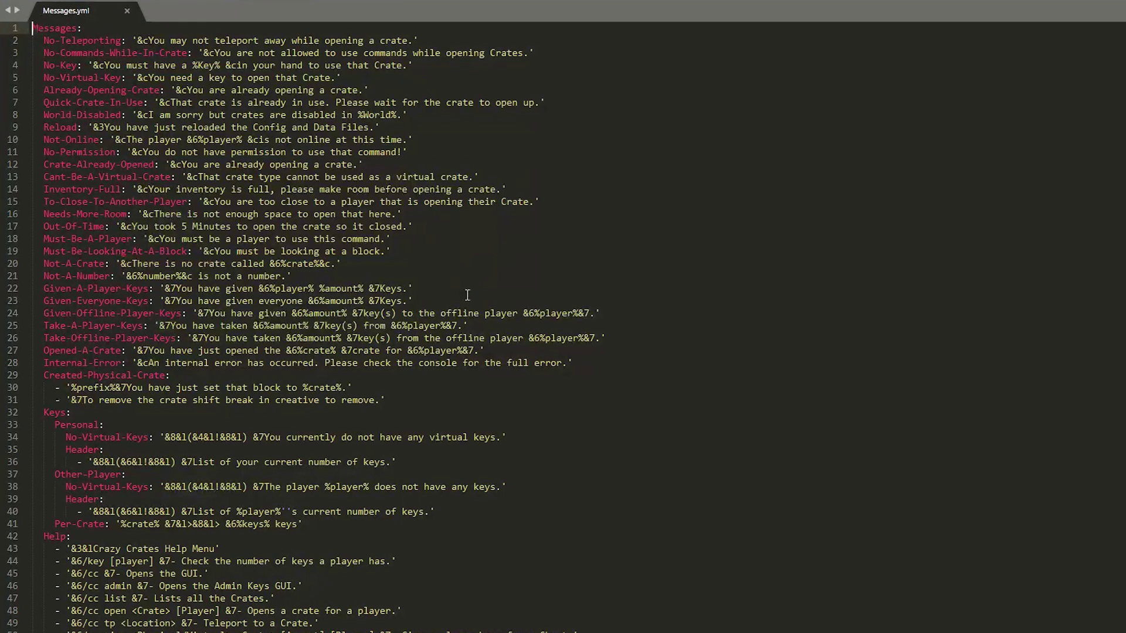
left_click(403, 301)
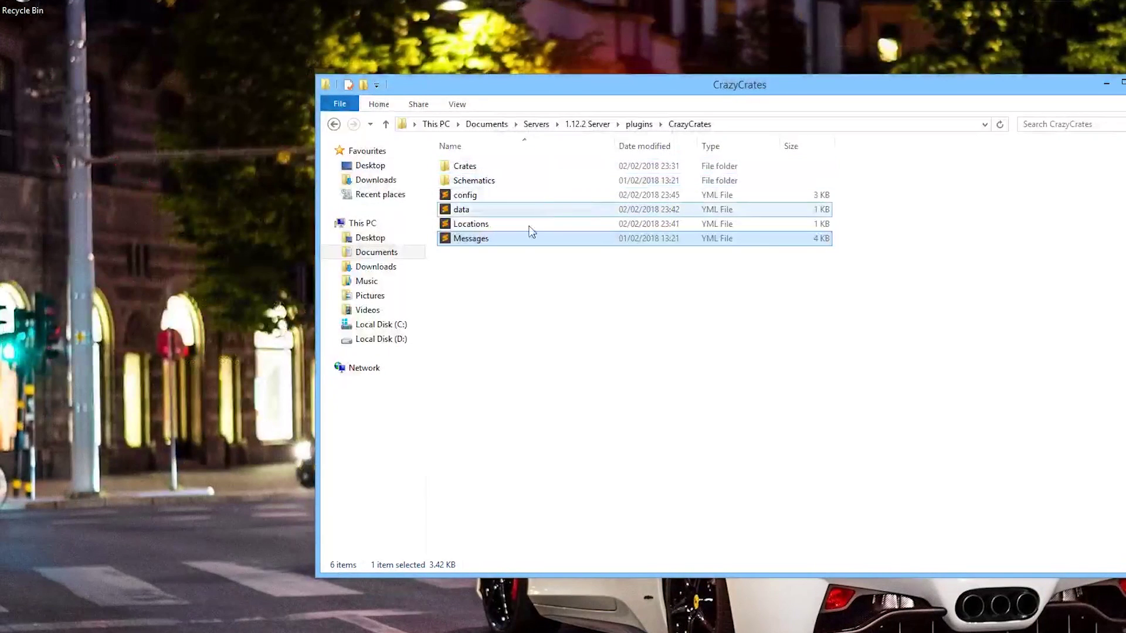
Step: Open the Locations file to examine the saved crate positions, and the data file to examine the players' virtual key records
double_click(516, 226)
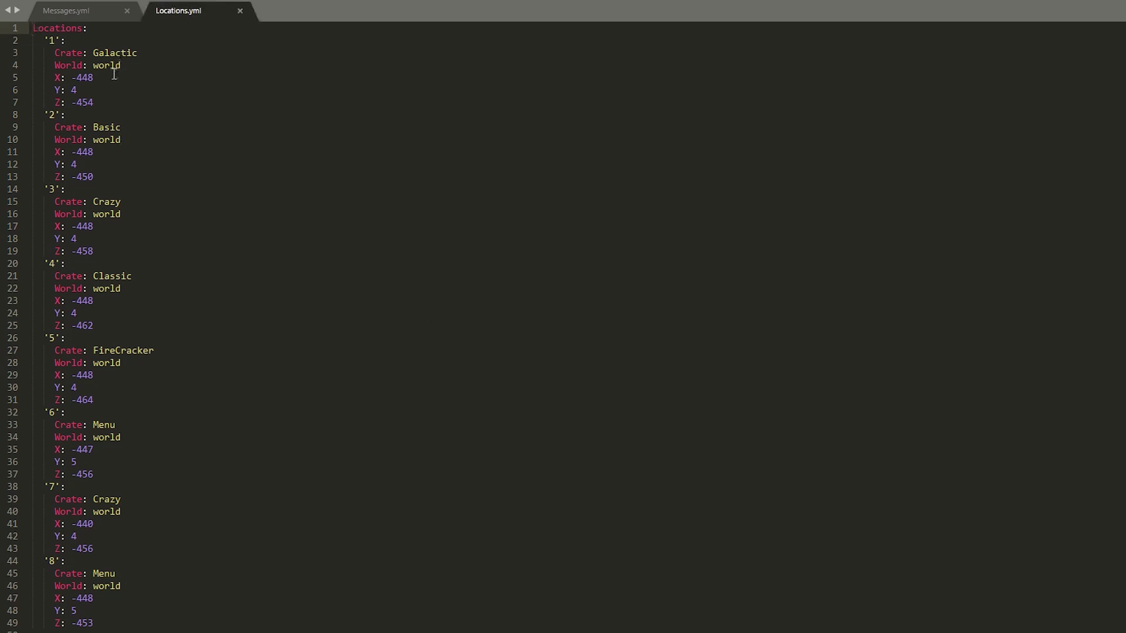
left_click_drag(114, 88, 113, 461)
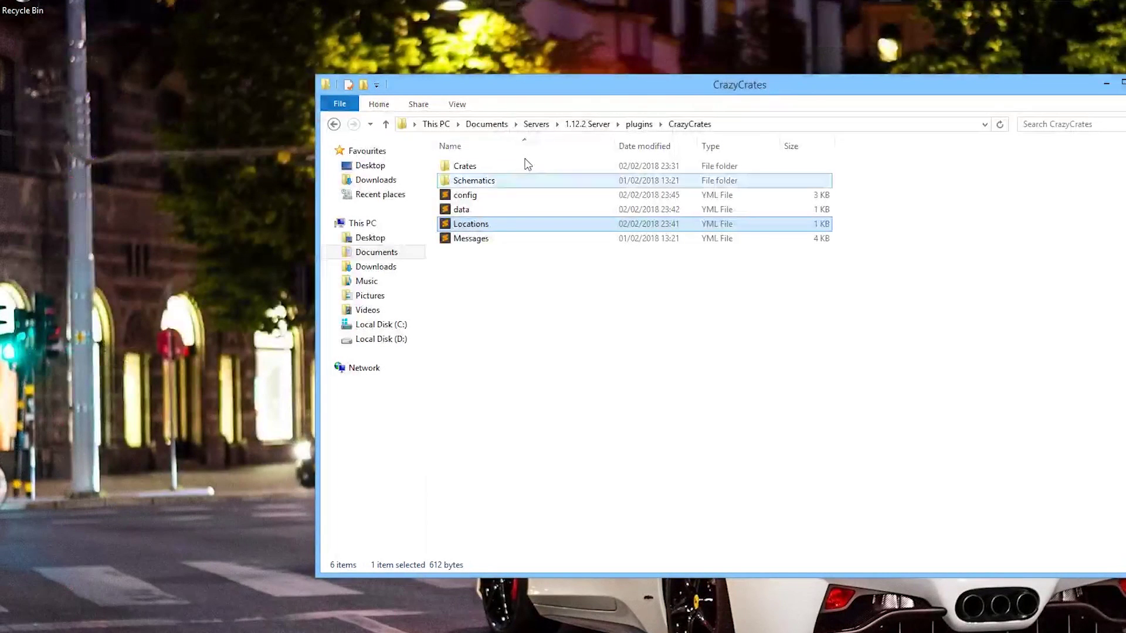
double_click(500, 213)
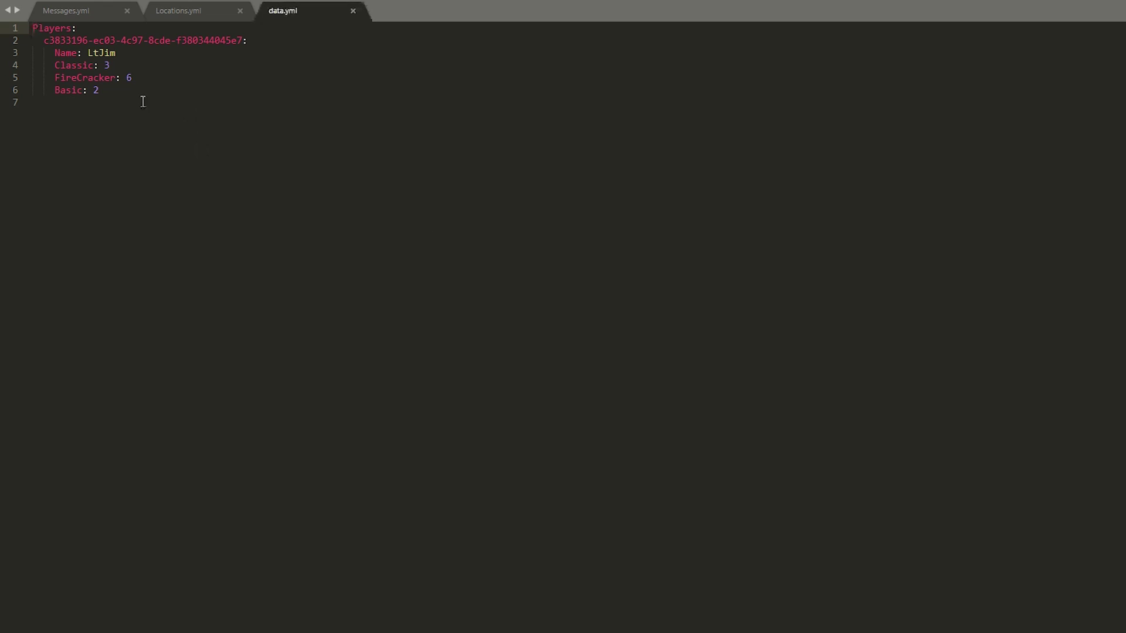
Step: Open the plugin's config file and examine the prefix, inventory, physical and virtual key, and disabled world settings
left_click_drag(124, 94, 33, 53)
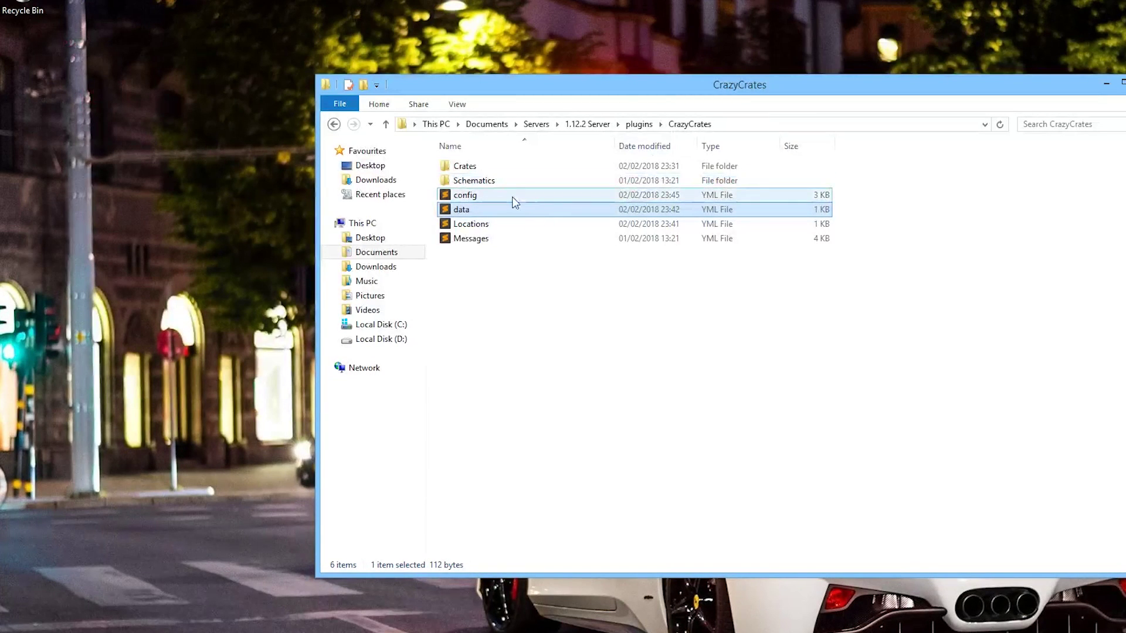
double_click(512, 196)
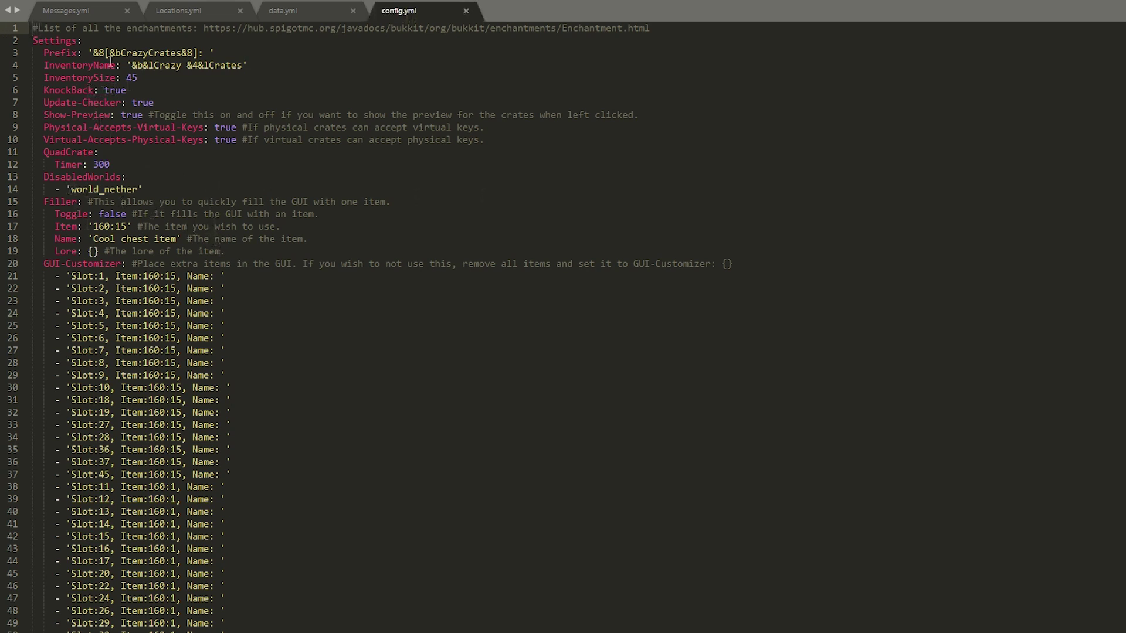
left_click_drag(137, 78, 7, 51)
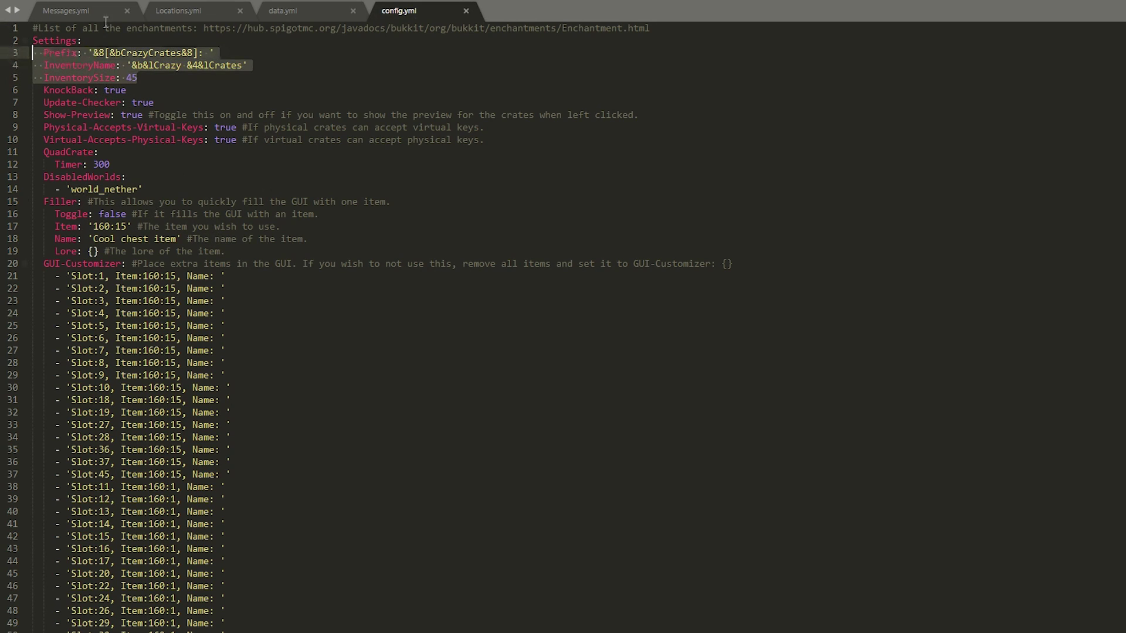
left_click(101, 142)
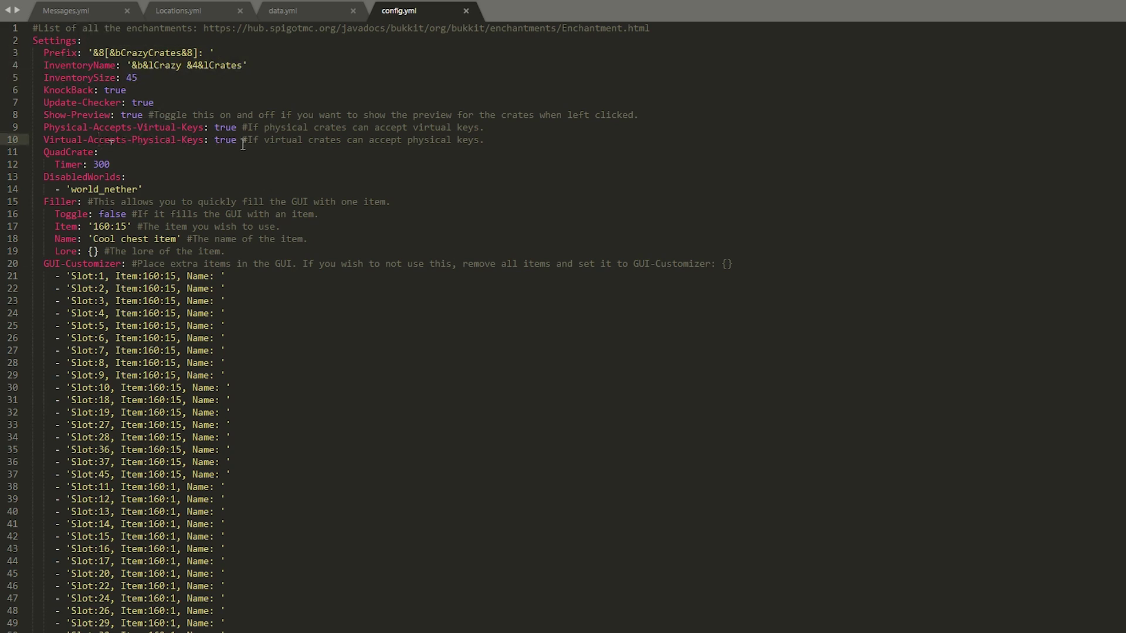
left_click_drag(241, 143, 23, 125)
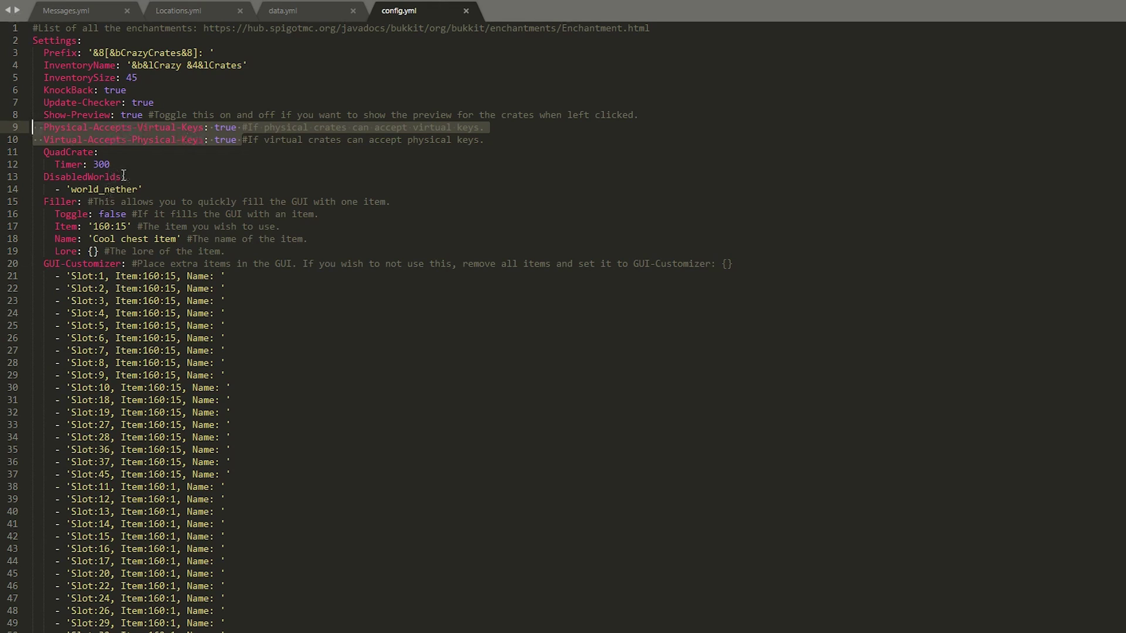
left_click_drag(143, 189, 55, 174)
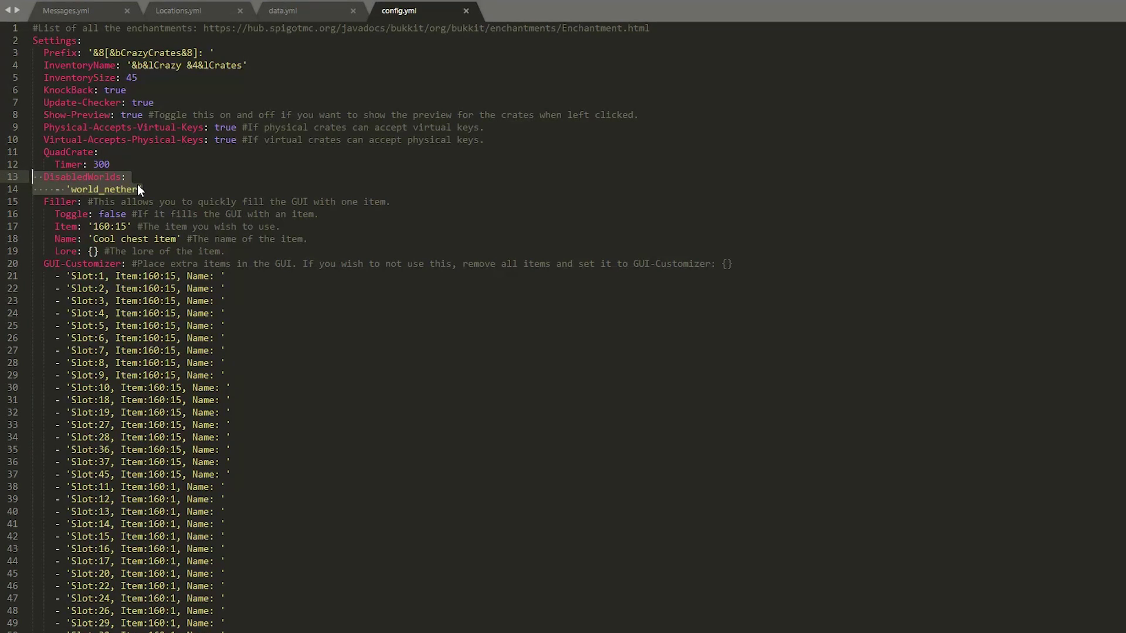
Step: Examine the Filler options and the GUI-Customizer slot entries in the config file
left_click(145, 231)
scroll(151, 251, "down", 1)
left_click_drag(142, 216, 15, 179)
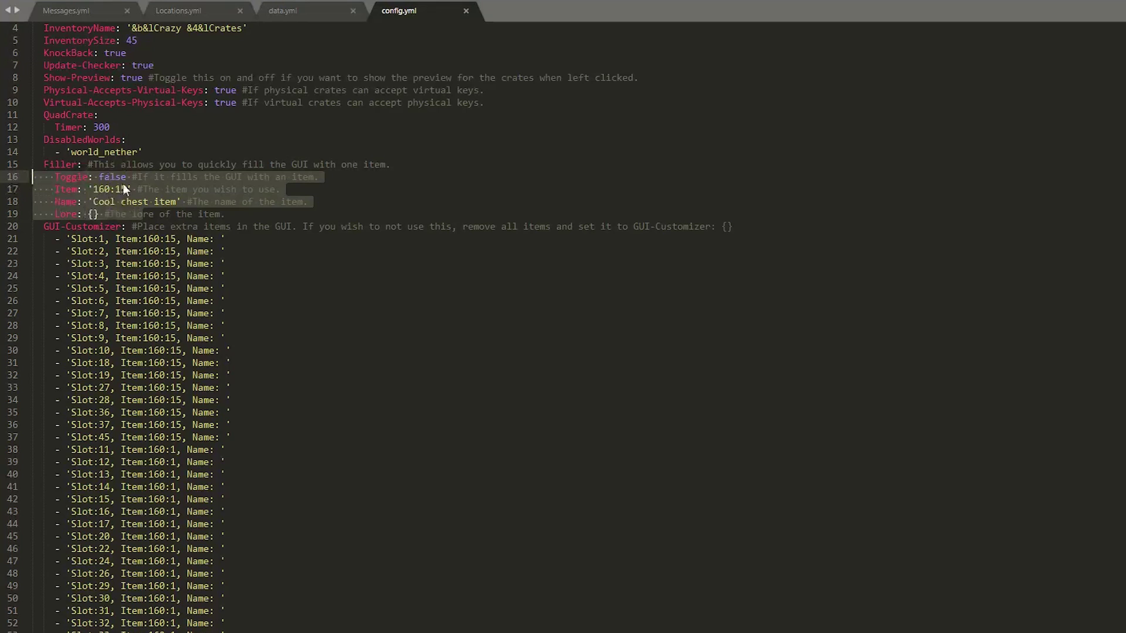
left_click(160, 203)
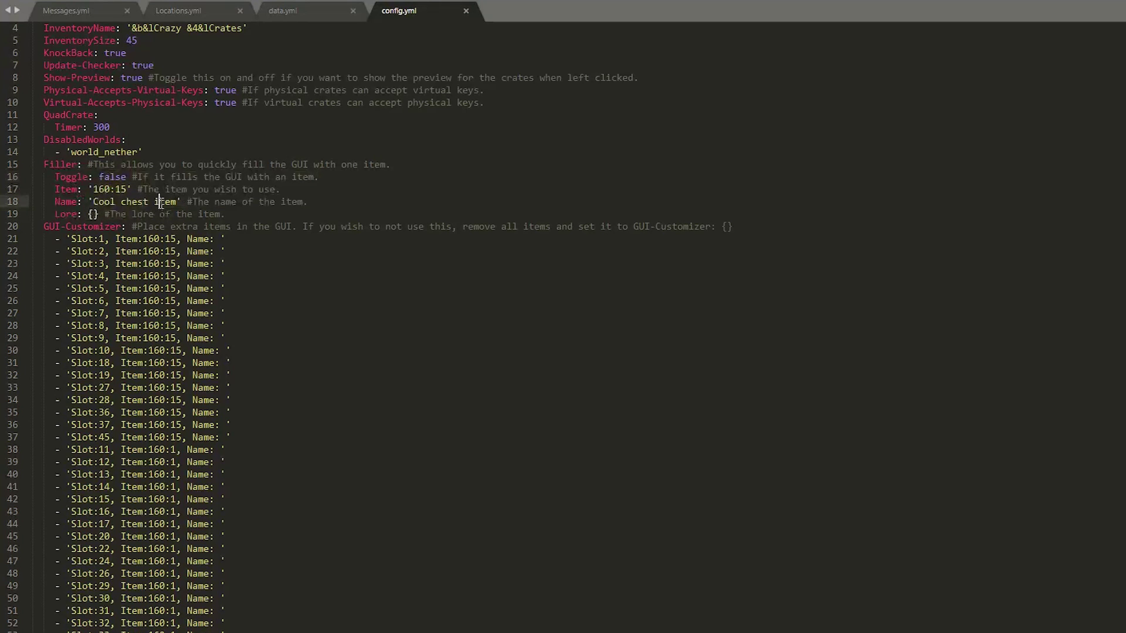
scroll(162, 204, "down", 15)
scroll(219, 309, "up", 16)
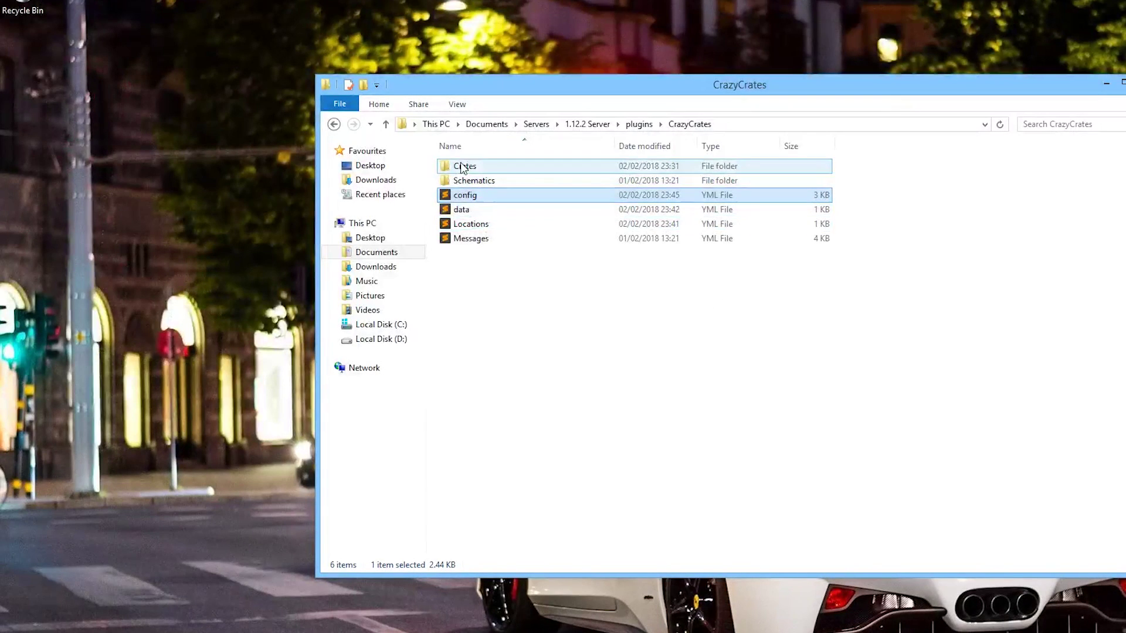
Step: Open the Crates folder and duplicate the Basic crate file in it
double_click(464, 167)
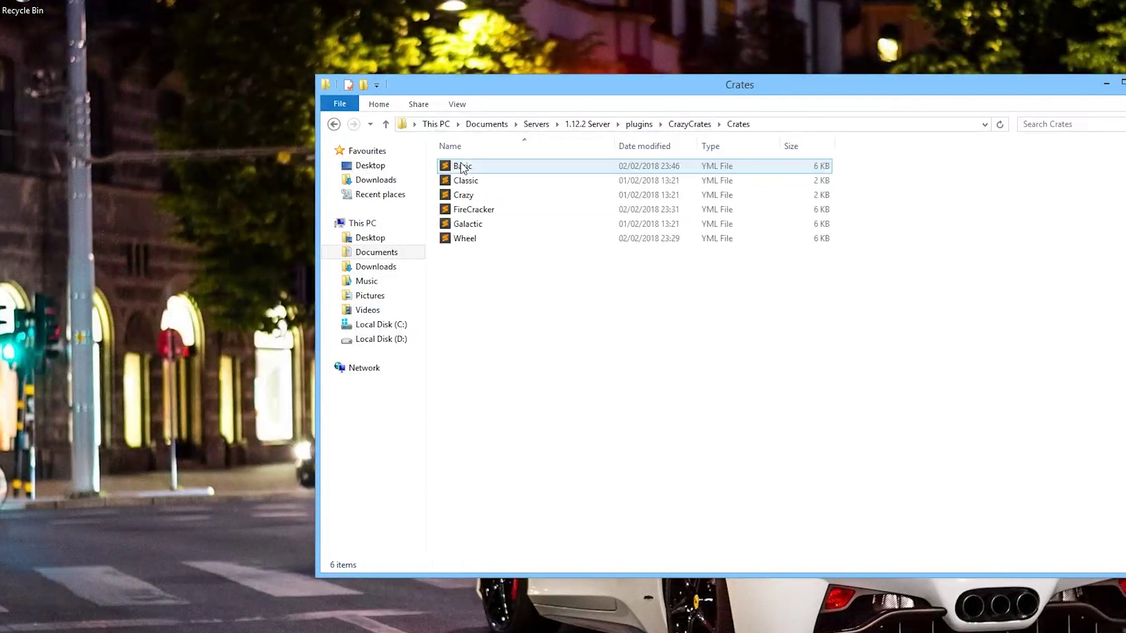
left_click_drag(616, 311, 427, 154)
left_click(526, 253)
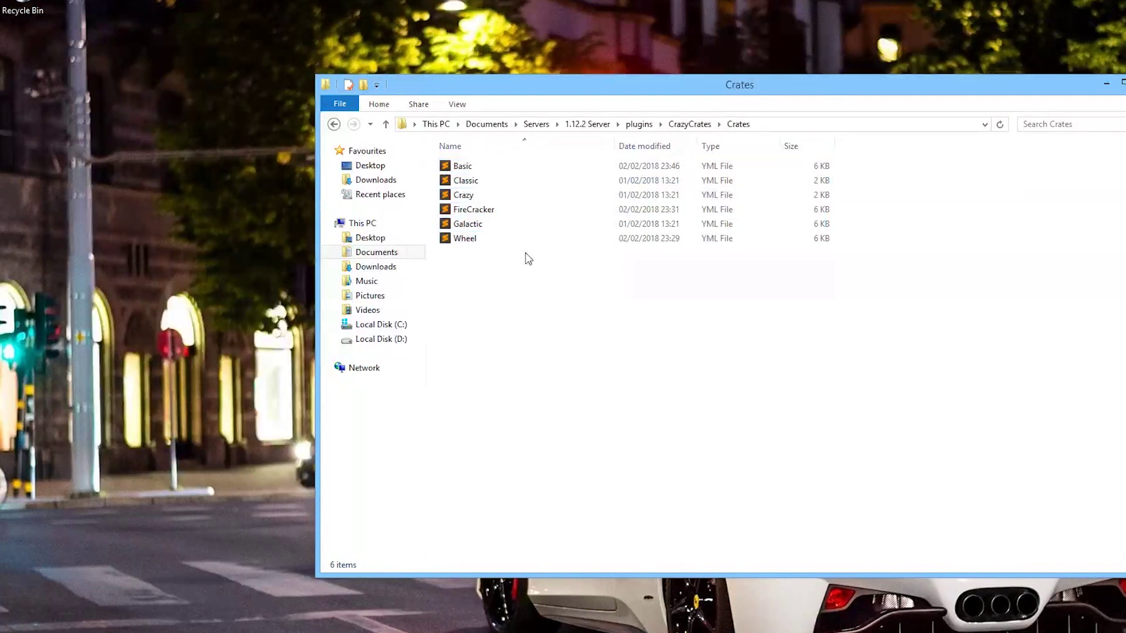
left_click(478, 167)
key("ctrl+c")
key("ctrl+v")
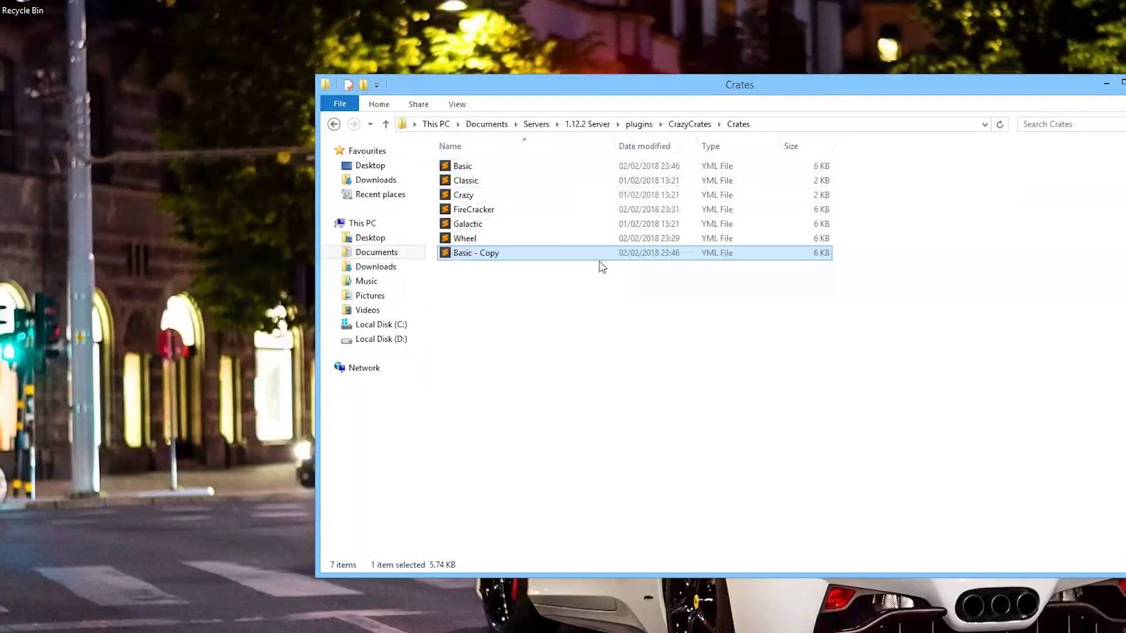
Step: Rename the copied Basic crate file as War
right_click(508, 170)
left_click(568, 405)
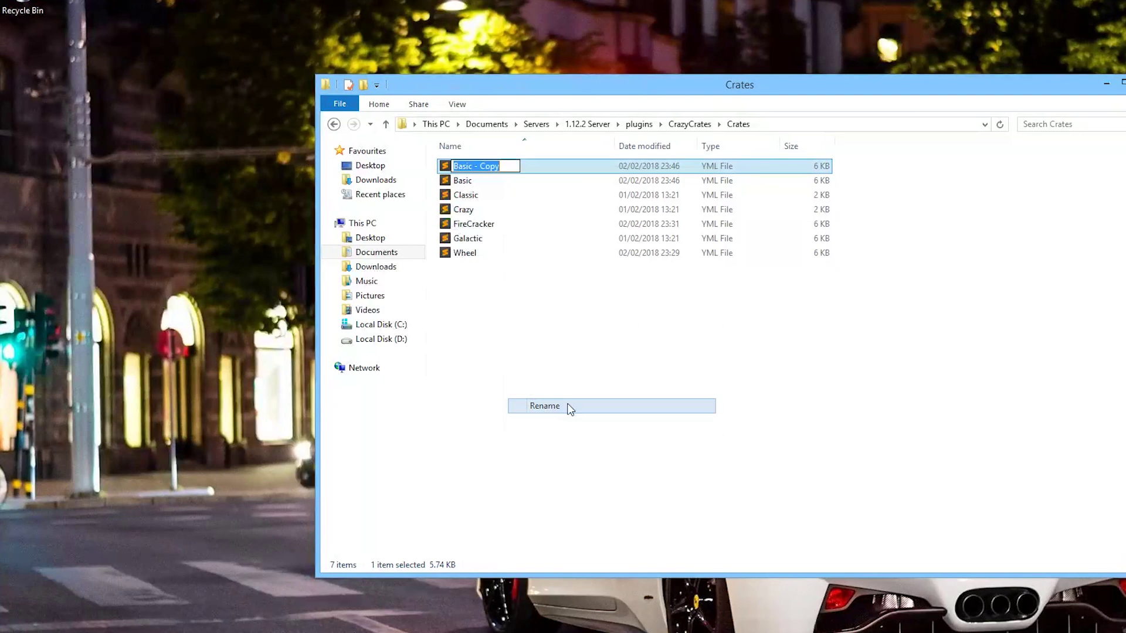
type("War")
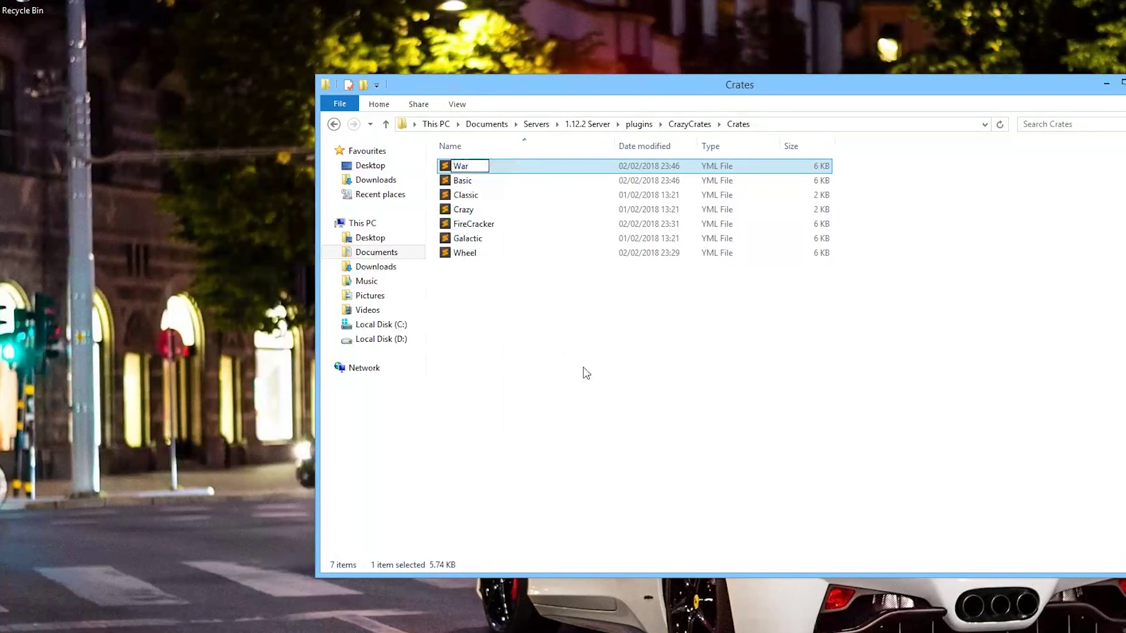
key("Return")
Step: Open the War crate file in the text editor and close all the other open files
double_click(469, 239)
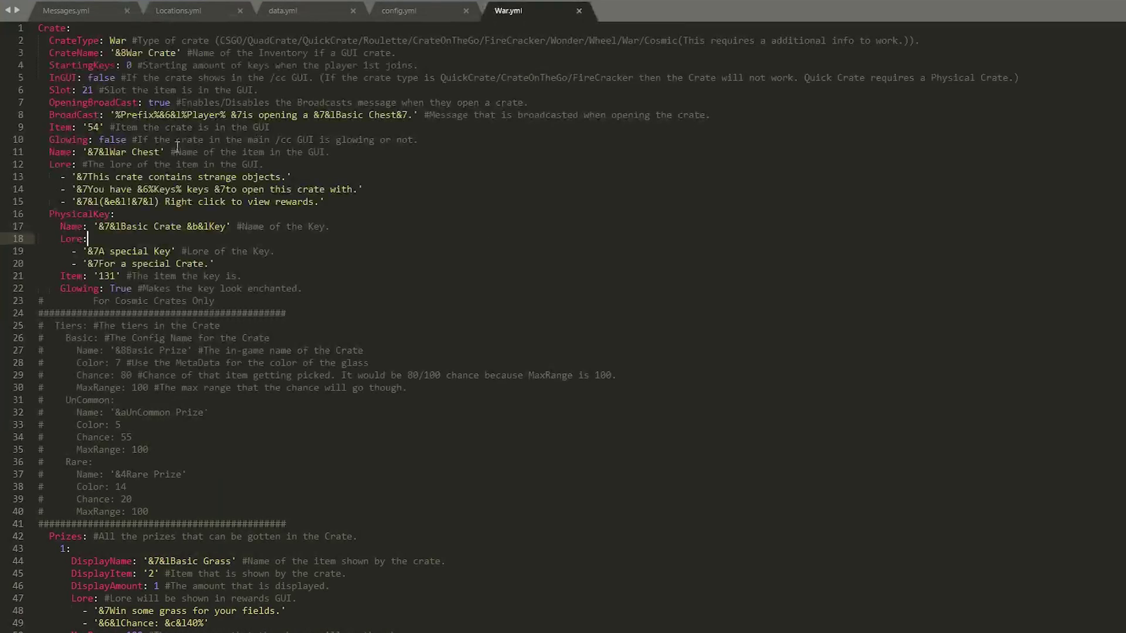
right_click(504, 10)
left_click(520, 12)
left_click_drag(520, 13, 77, 12)
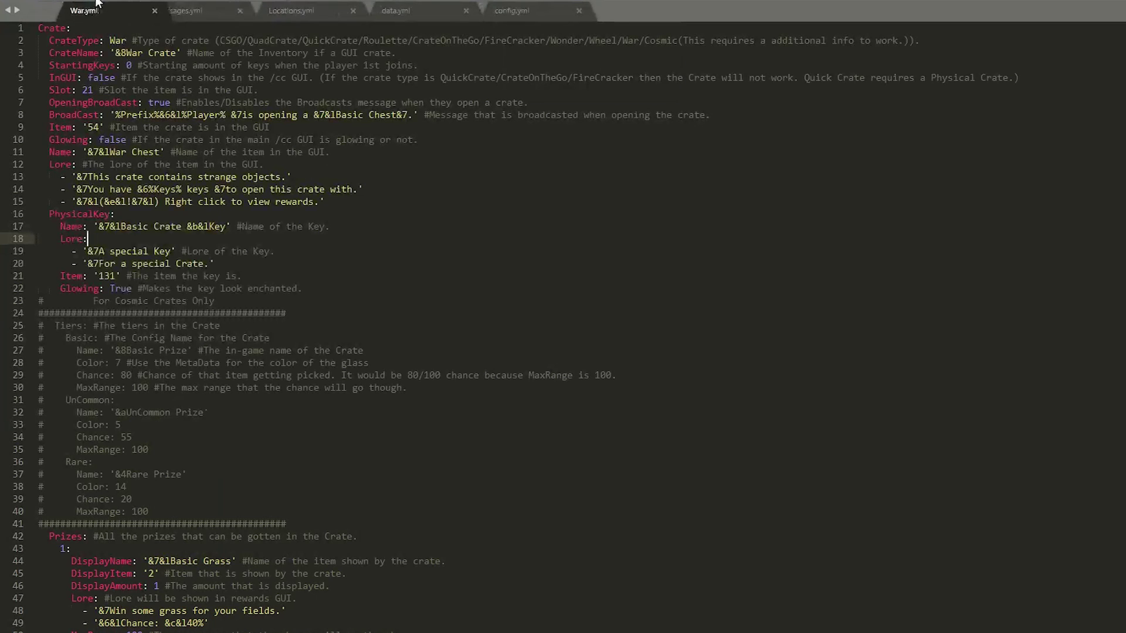
right_click(92, 23)
left_click(150, 49)
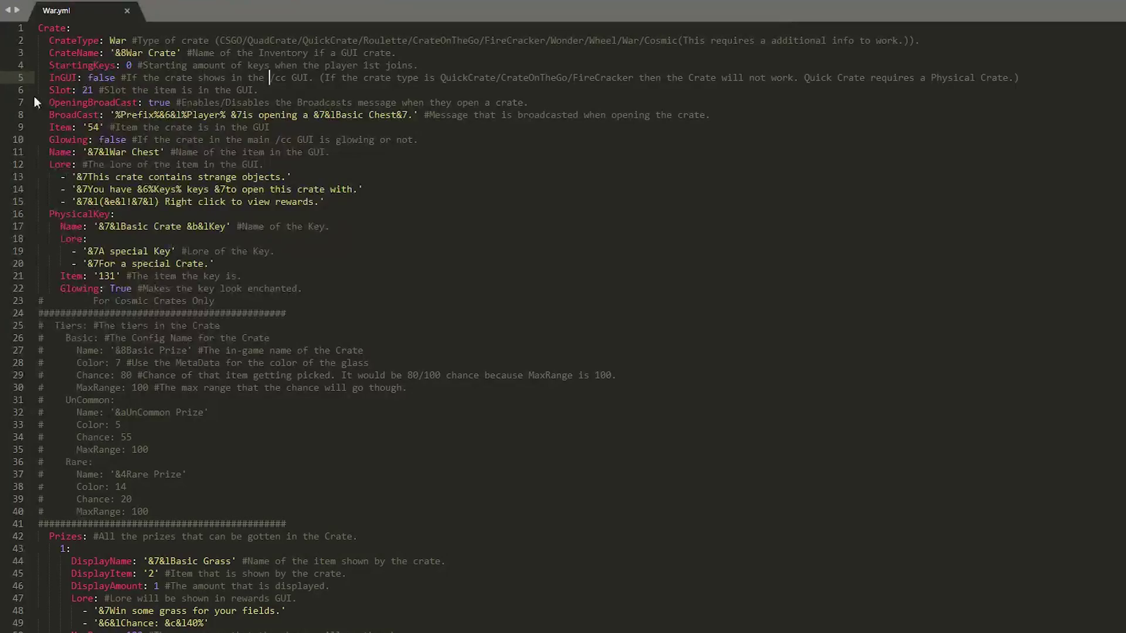
Step: Look through the War crate file's settings and prizes, and examine the list of available crate types
scroll(205, 260, "down", 20)
scroll(205, 260, "up", 8)
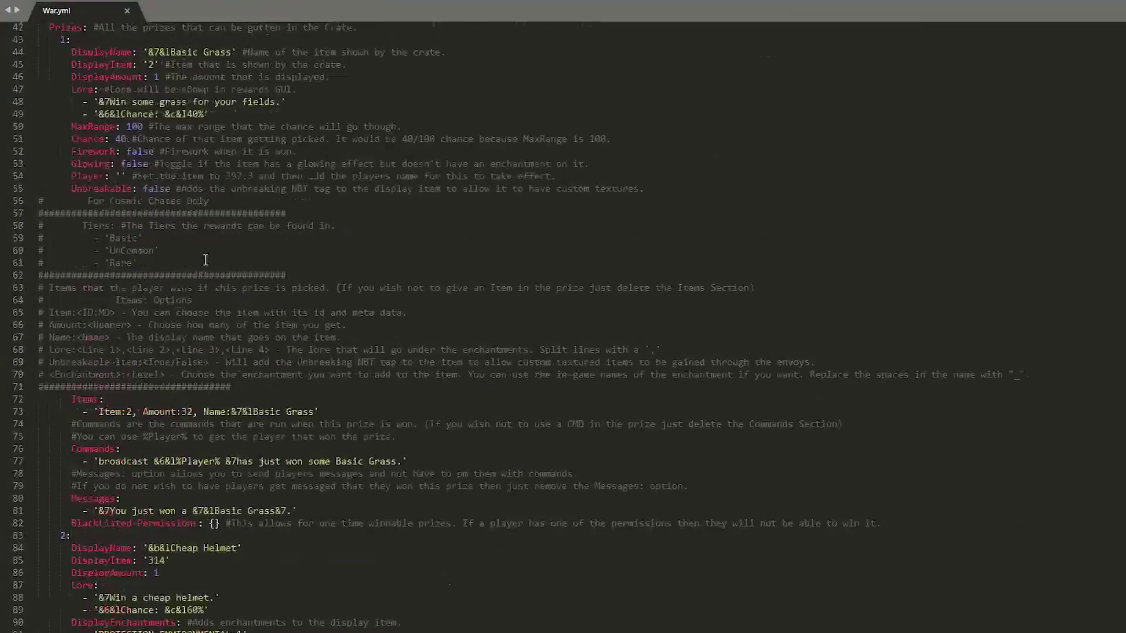
scroll(205, 260, "up", 14)
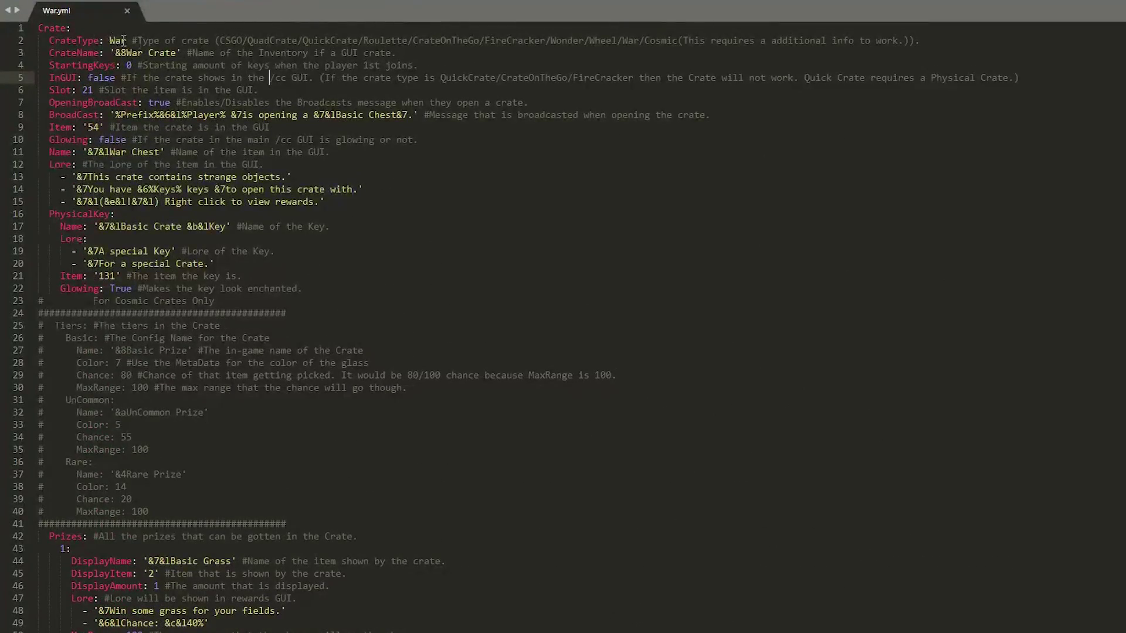
left_click_drag(215, 40, 842, 34)
left_click(241, 39)
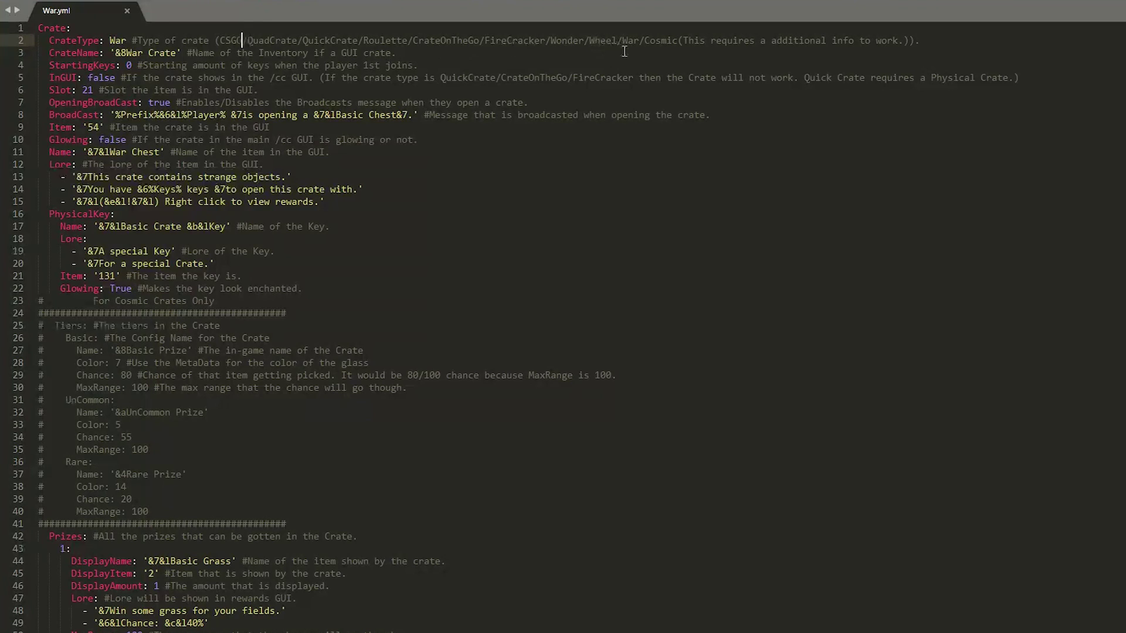
Step: Set the CrateType to Wonder and the CrateName to '&8Wonder Crate' in the War file
left_click(116, 40)
type("Wonder")
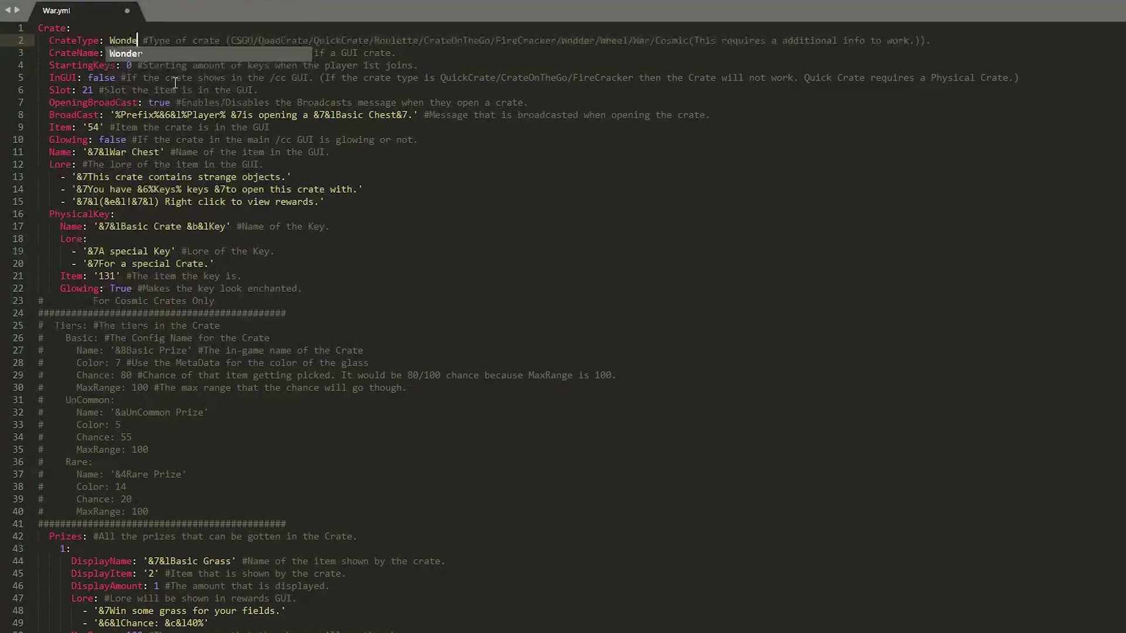
left_click(132, 51)
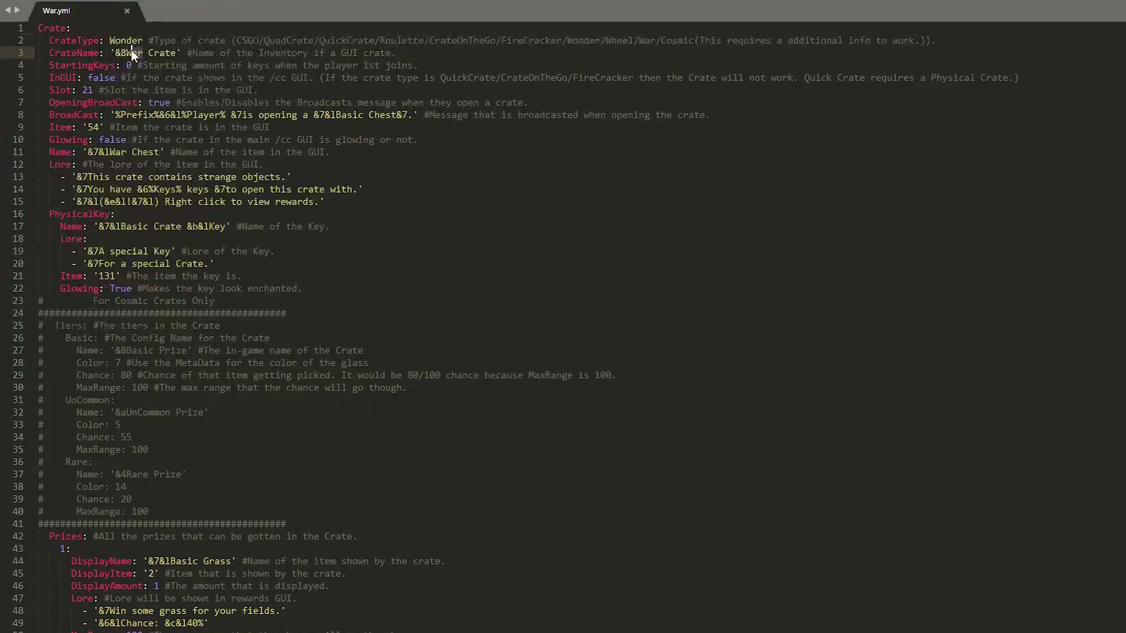
double_click(131, 52)
type("Wonder")
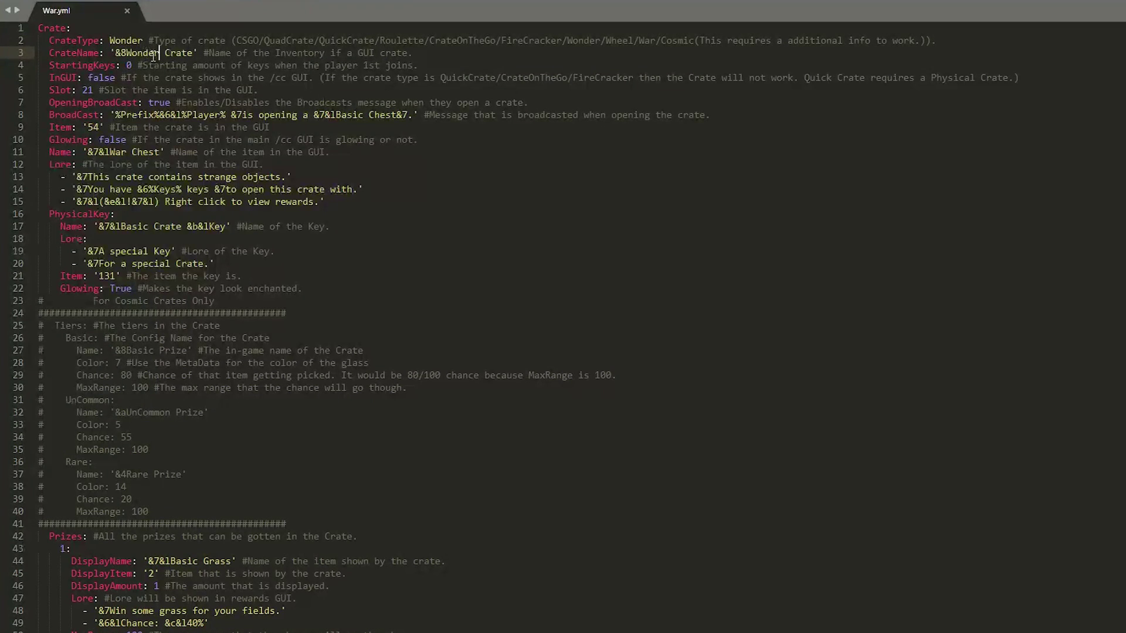
Step: Examine the StartingKeys and InGUI settings, including the crate types that do not work in the GUI
left_click_drag(59, 66, 209, 67)
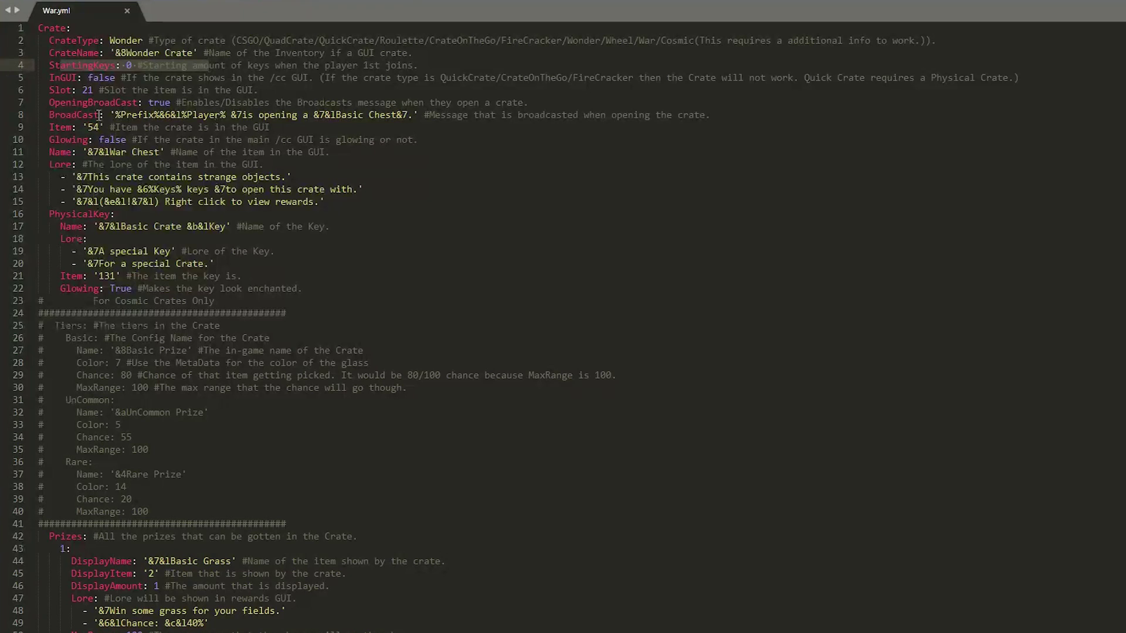
left_click(91, 102)
left_click_drag(50, 77, 76, 77)
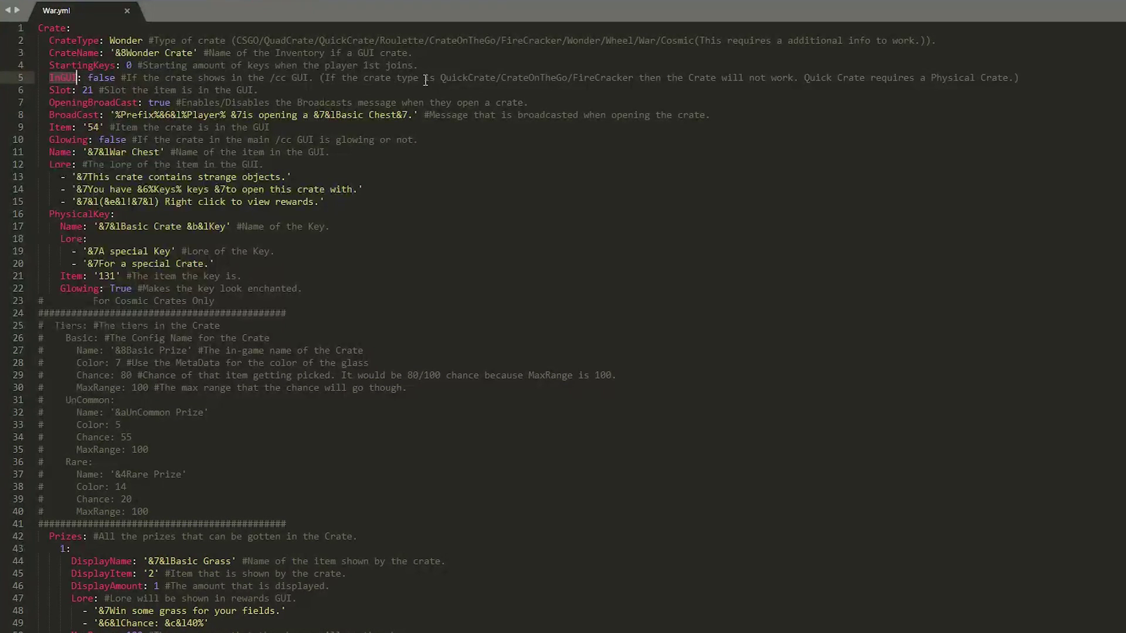
left_click_drag(440, 77, 578, 77)
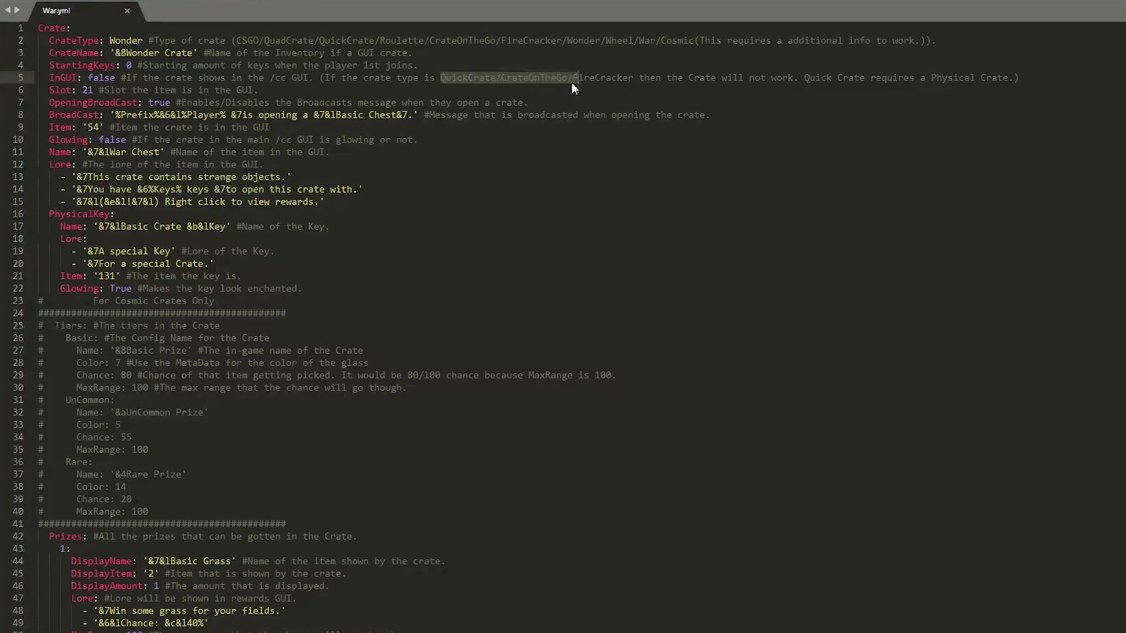
left_click(595, 81)
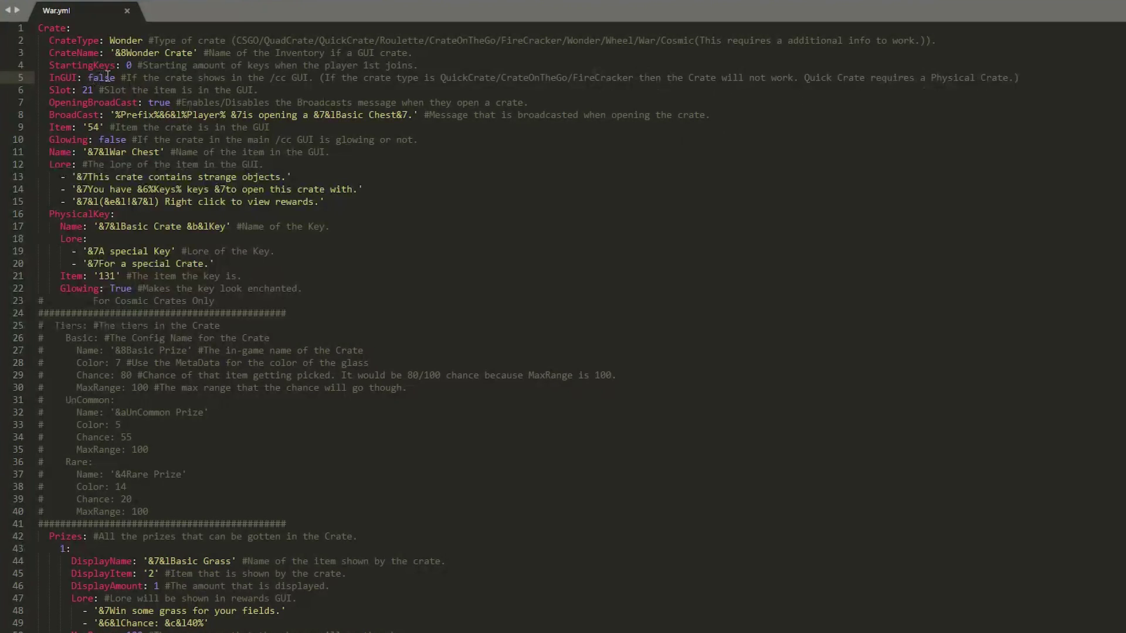
Step: Set the crate's InGUI option to true and save the War file
left_click_drag(109, 78, 100, 78)
left_click(115, 79)
left_click_drag(115, 77, 88, 77)
type("truwee")
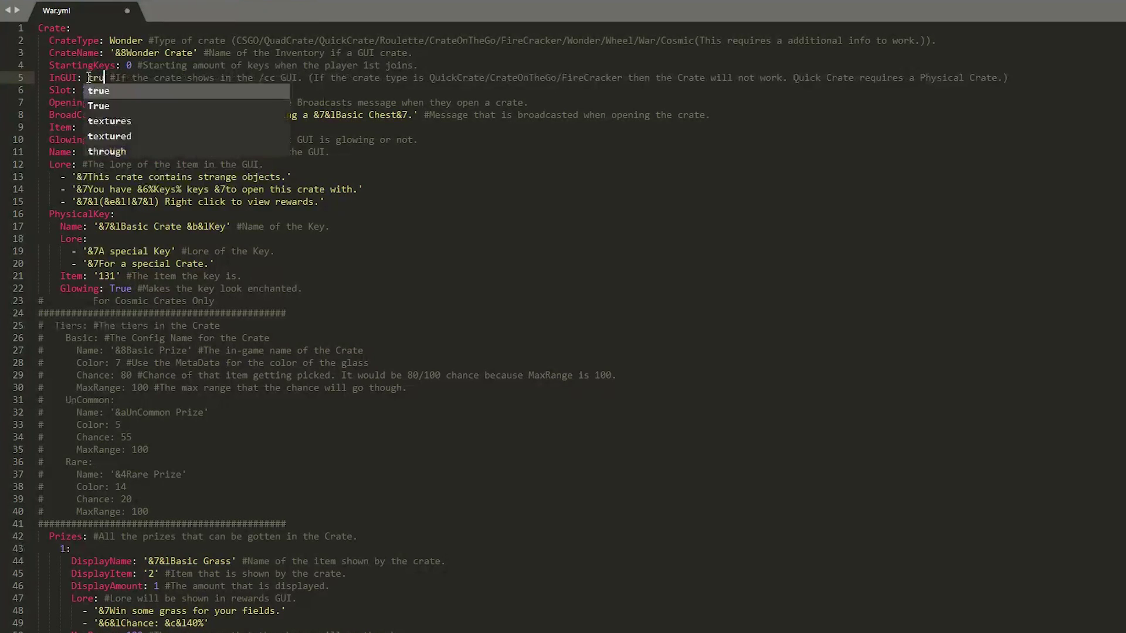
key("BackSpace")
key("BackSpace")
key("BackSpace")
type("e")
key("ctrl+s")
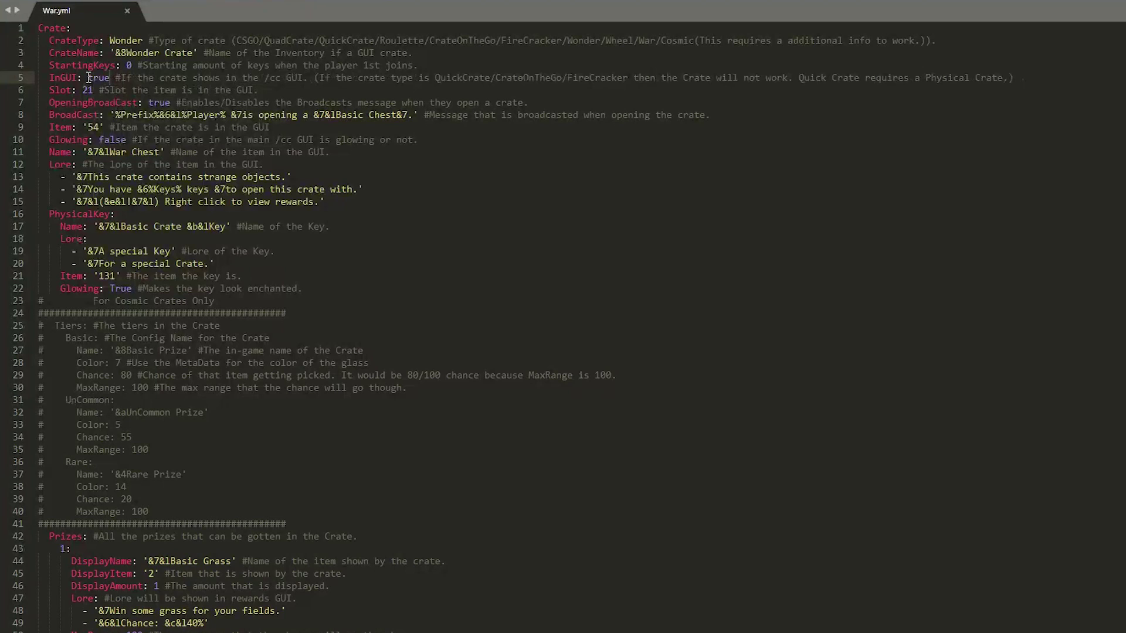
Step: Examine the crate's slot, opening broadcast, GUI item and item name settings
left_click(77, 90)
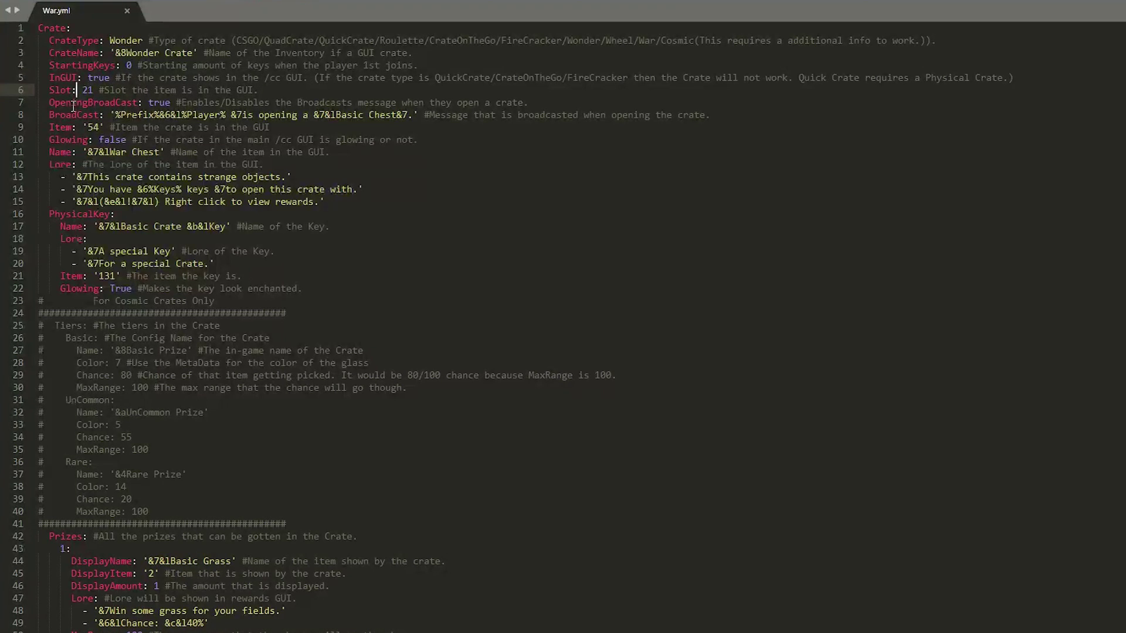
left_click_drag(72, 103, 704, 115)
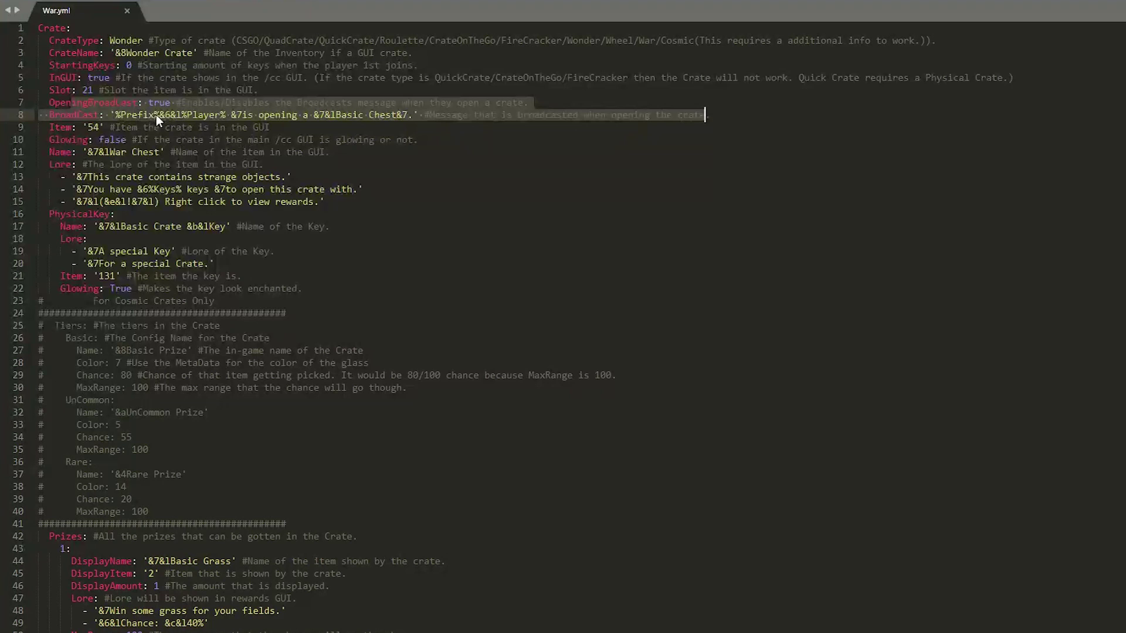
left_click(148, 140)
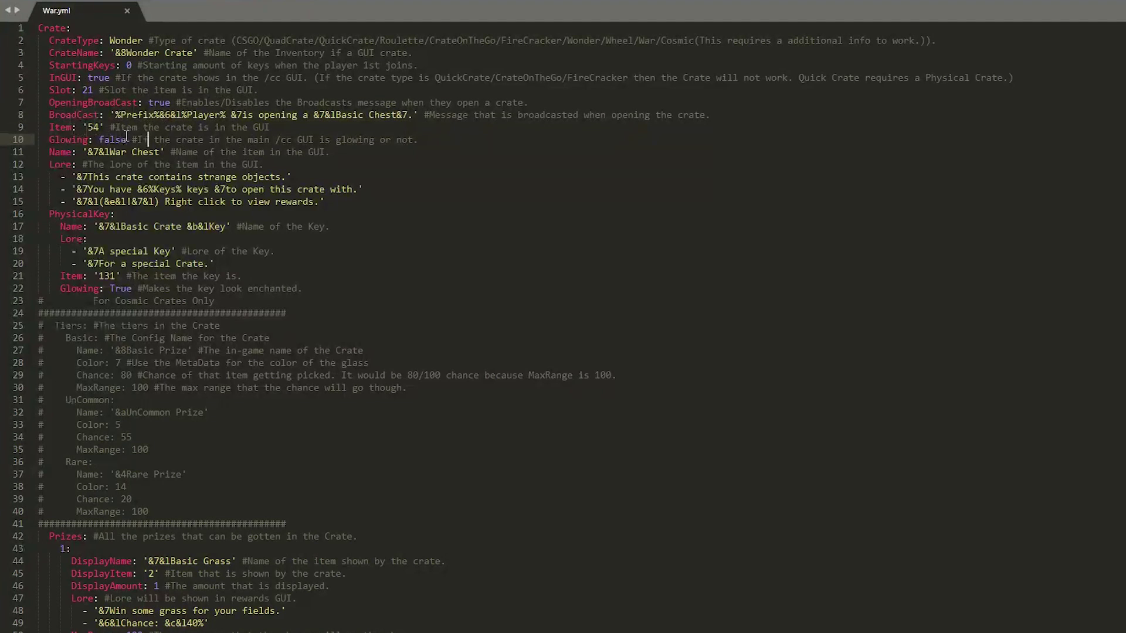
left_click_drag(104, 129, 82, 131)
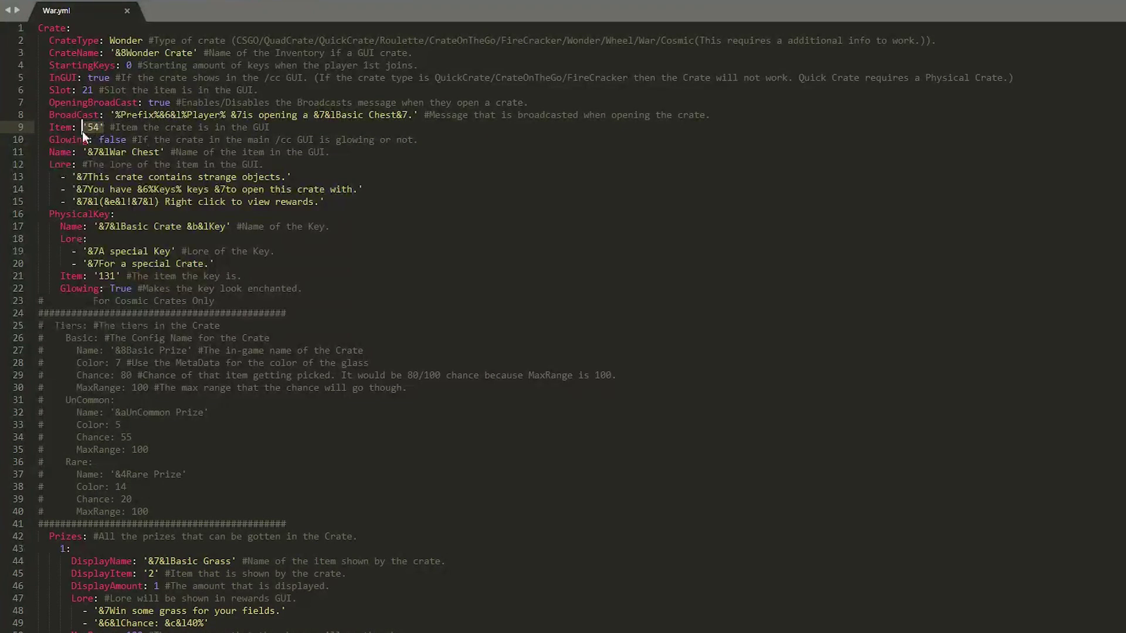
left_click(149, 169)
scroll(149, 168, "down", 1)
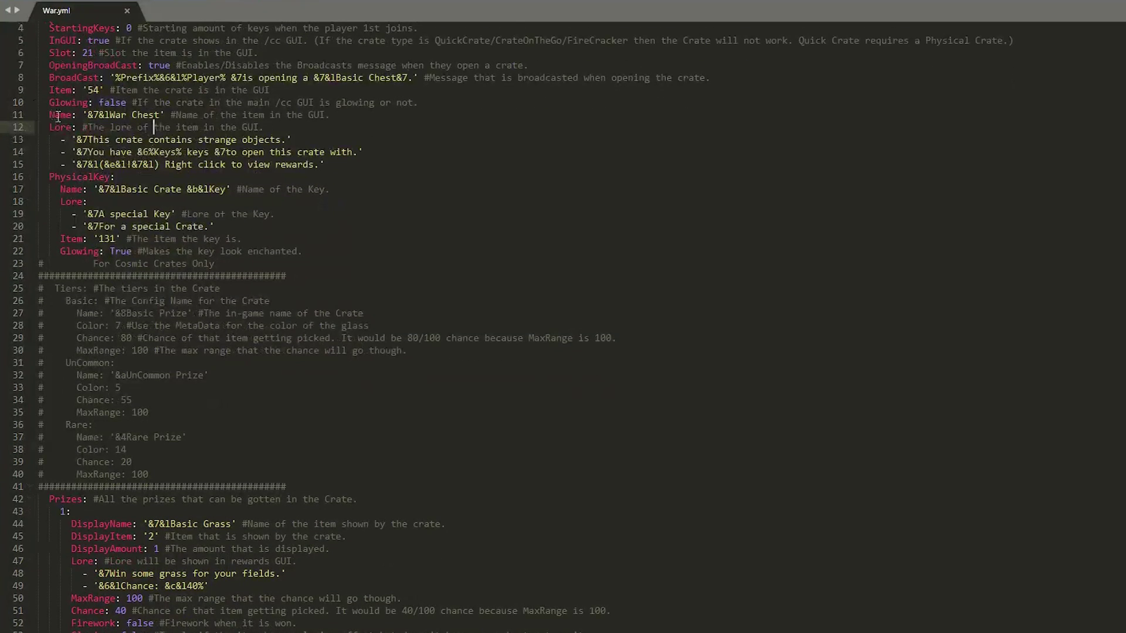
left_click_drag(80, 115, 165, 114)
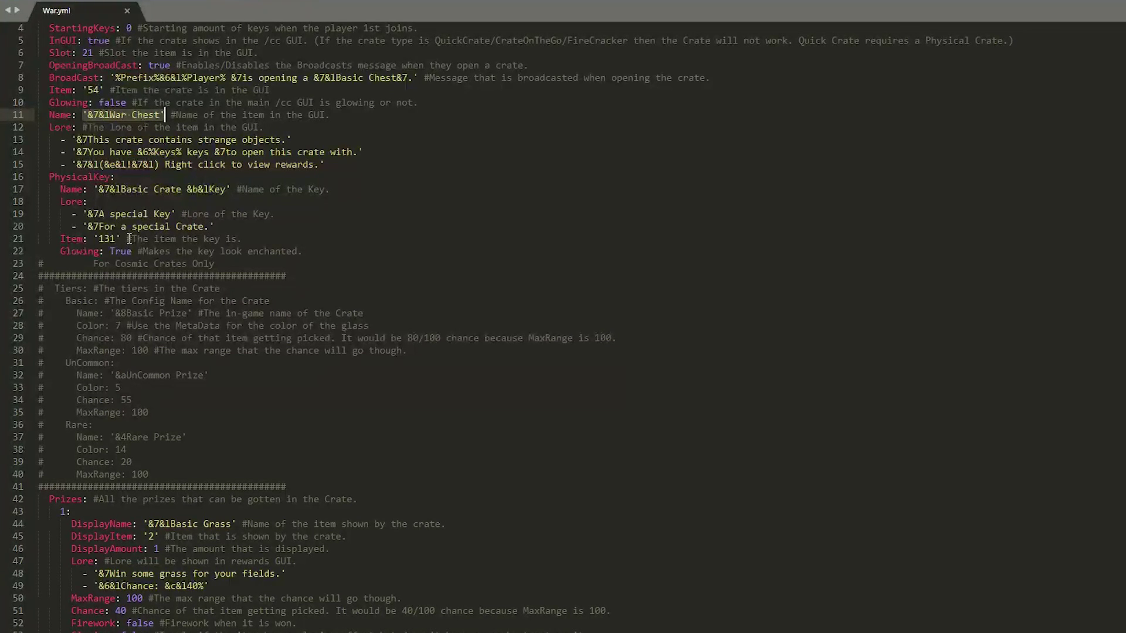
Step: Examine the physical key settings and the commented tier options for Cosmic Crates in the War file
scroll(127, 228, "down", 4)
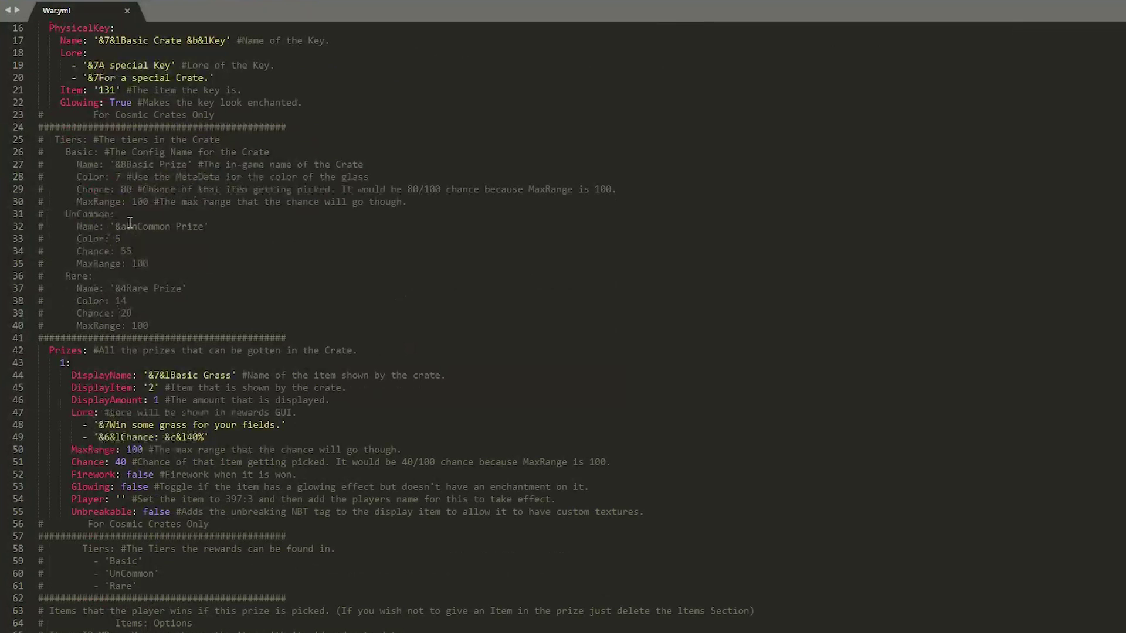
left_click(130, 225)
scroll(130, 225, "down", 3)
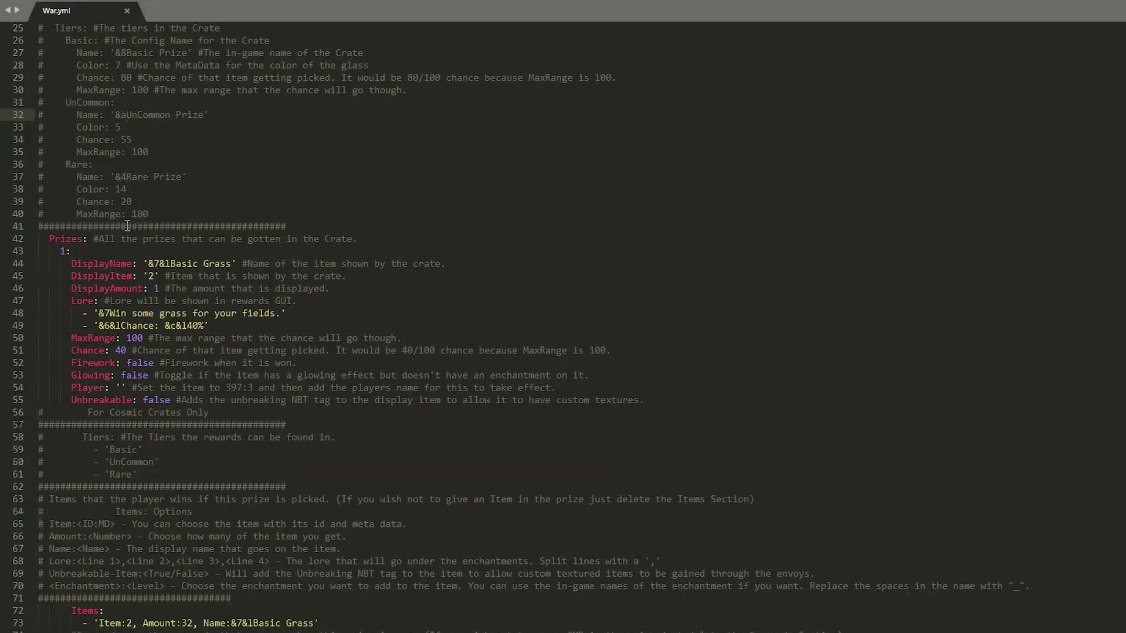
scroll(131, 226, "up", 4)
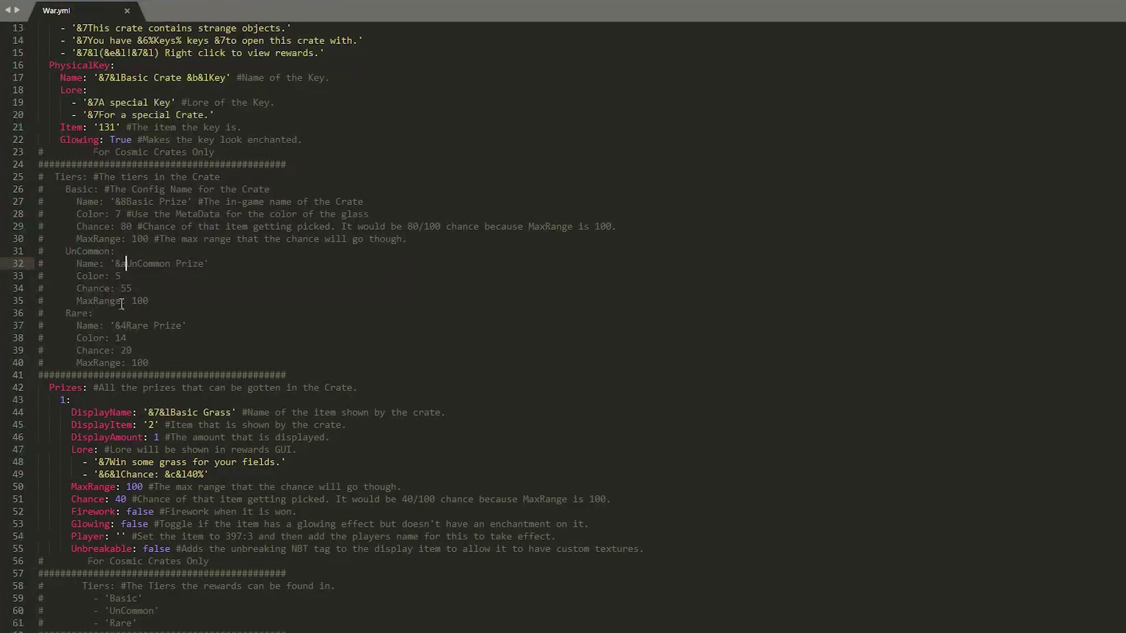
scroll(117, 264, "down", 5)
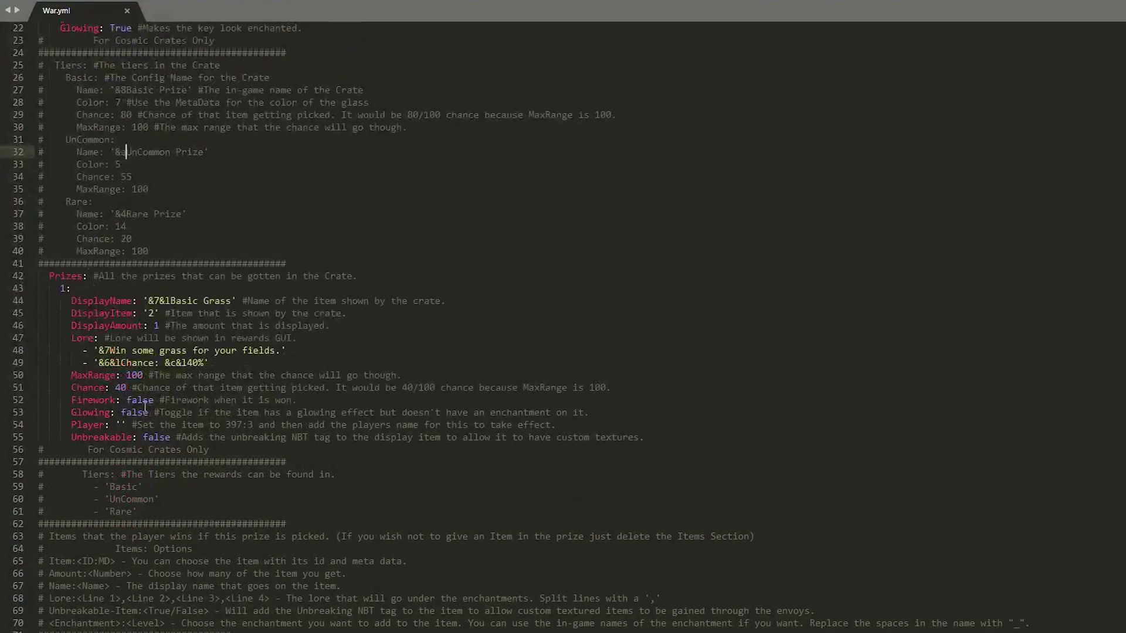
Step: Examine the first prize's display name, display item, display amount and lore settings
left_click(63, 214)
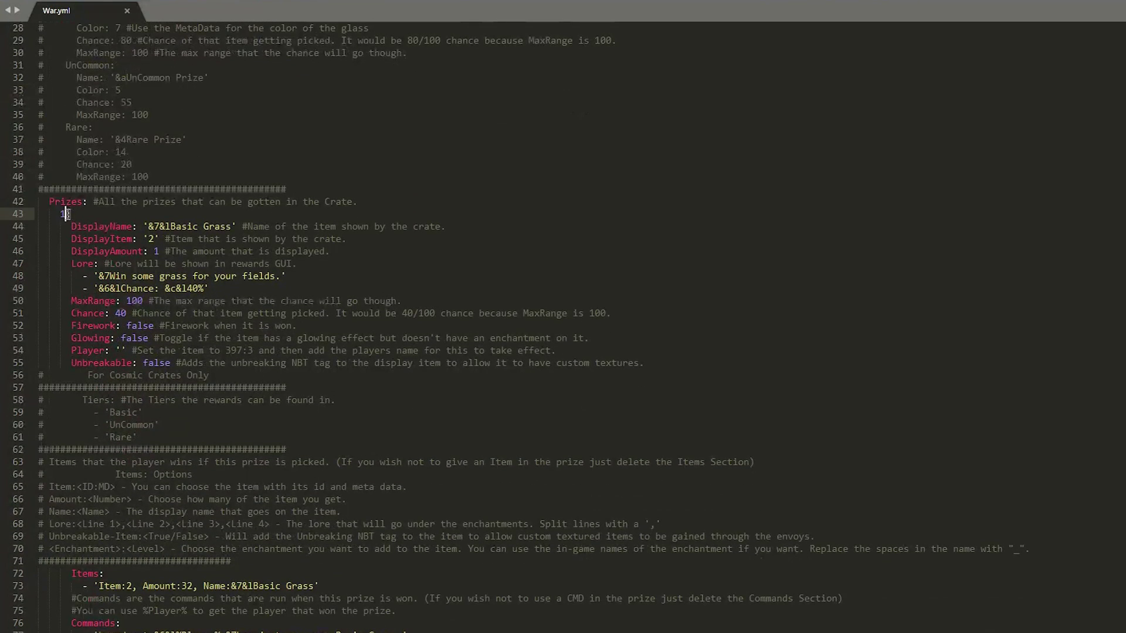
left_click(192, 238)
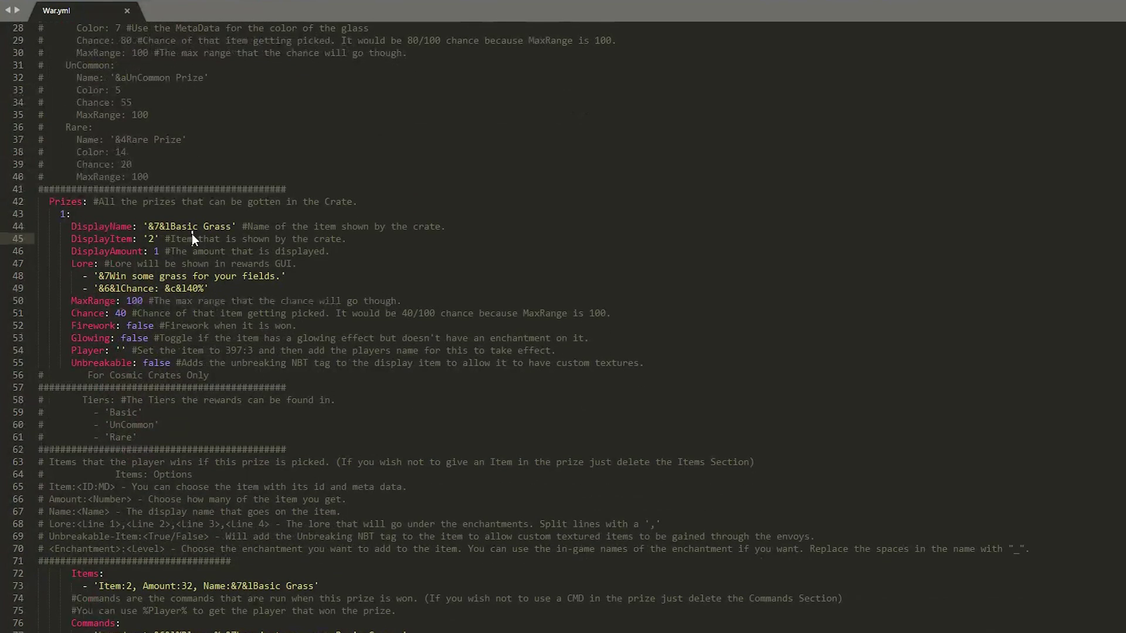
double_click(150, 239)
double_click(156, 251)
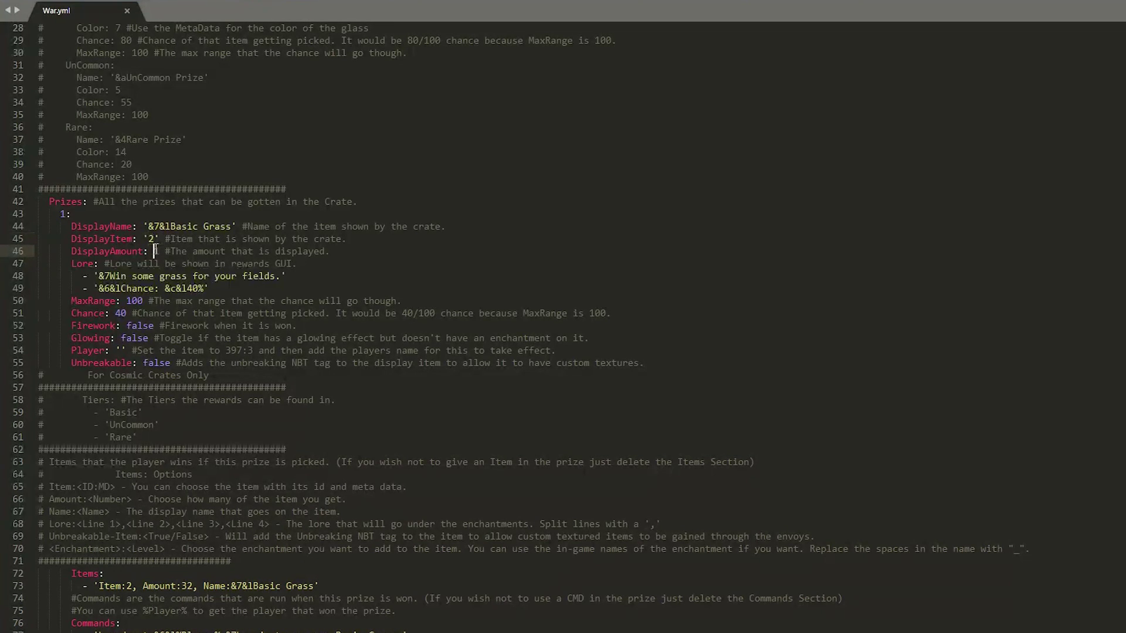
left_click_drag(97, 273, 286, 286)
left_click(218, 302)
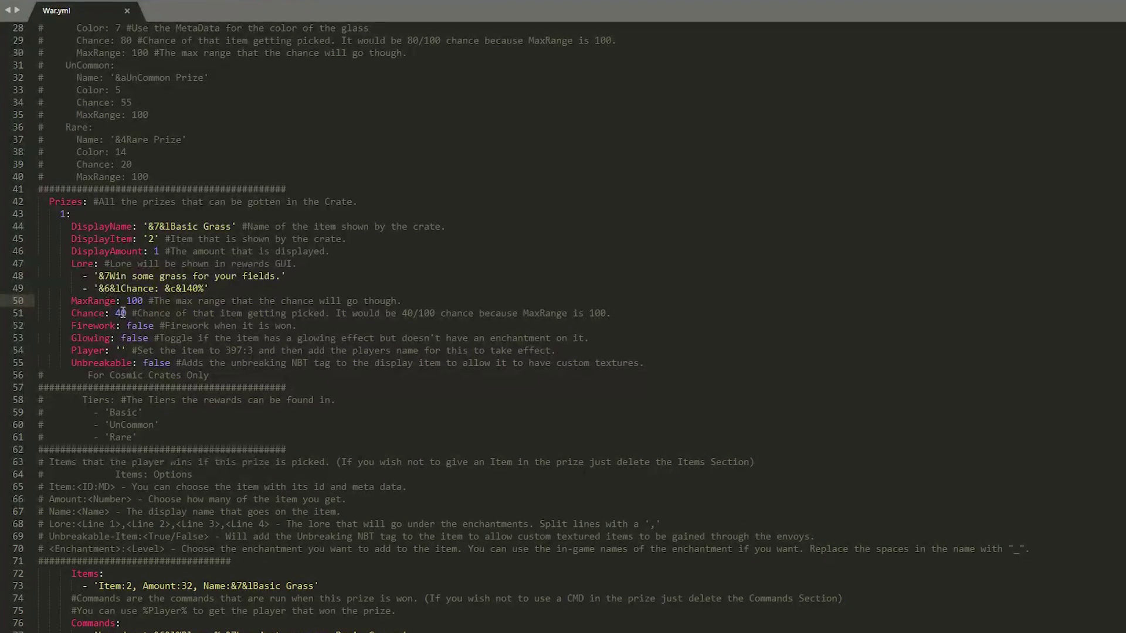
Step: Examine the first prize's chance, firework, glowing and unbreakable options and its Cosmic Crates tiers
left_click_drag(132, 314, 66, 315)
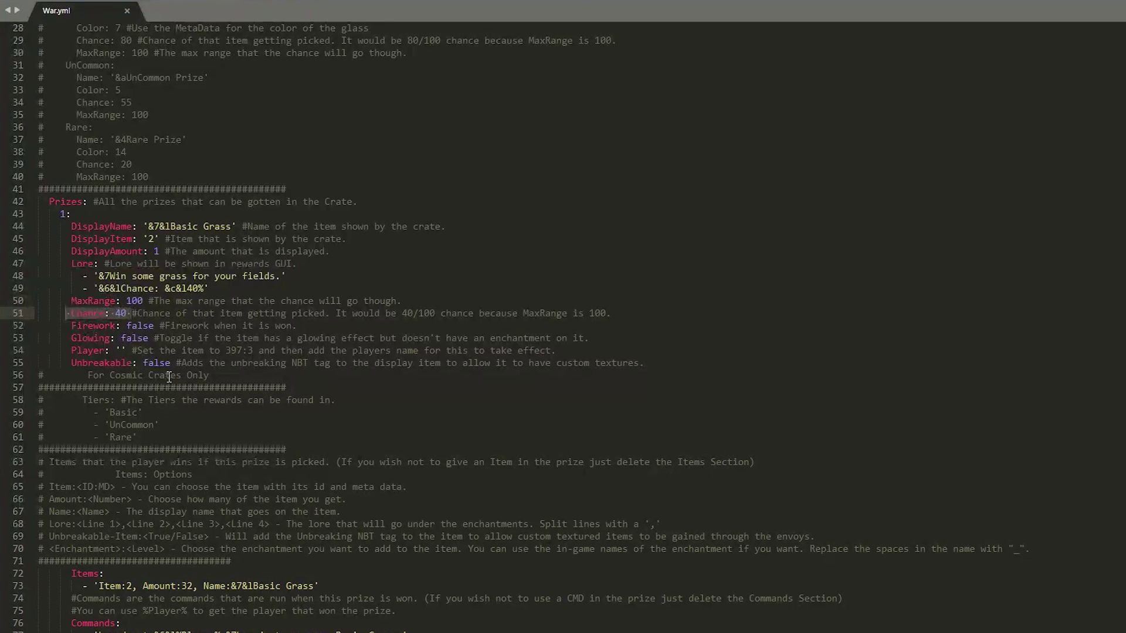
left_click(173, 335)
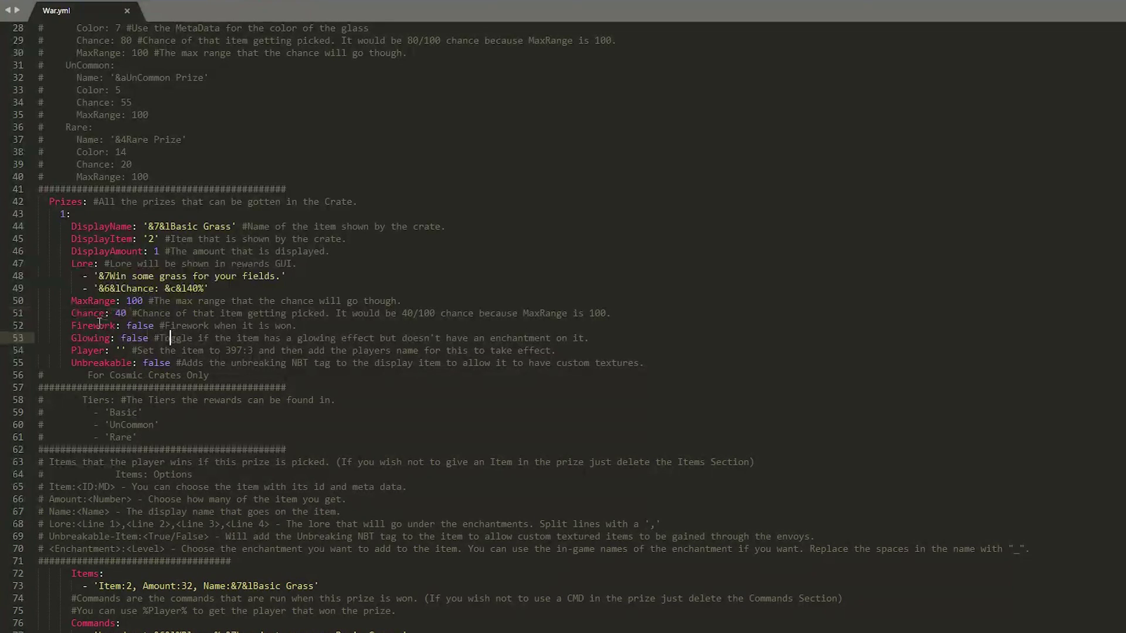
left_click_drag(83, 326, 159, 325)
left_click(110, 360)
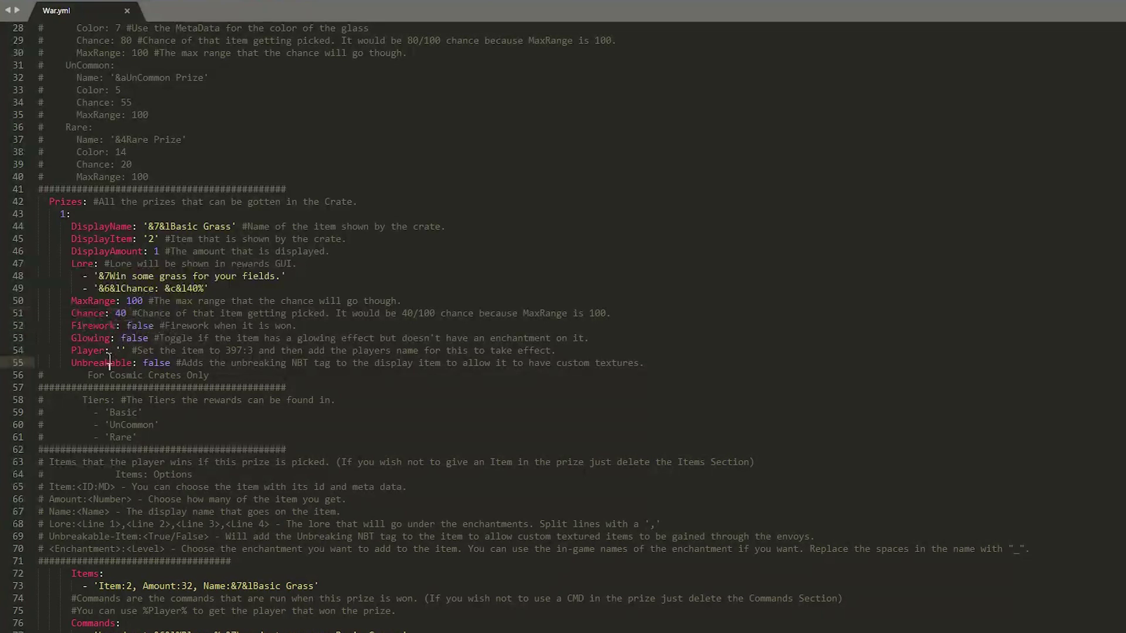
left_click_drag(92, 336, 160, 326)
left_click(126, 366)
scroll(126, 368, "down", 1)
left_click(191, 338)
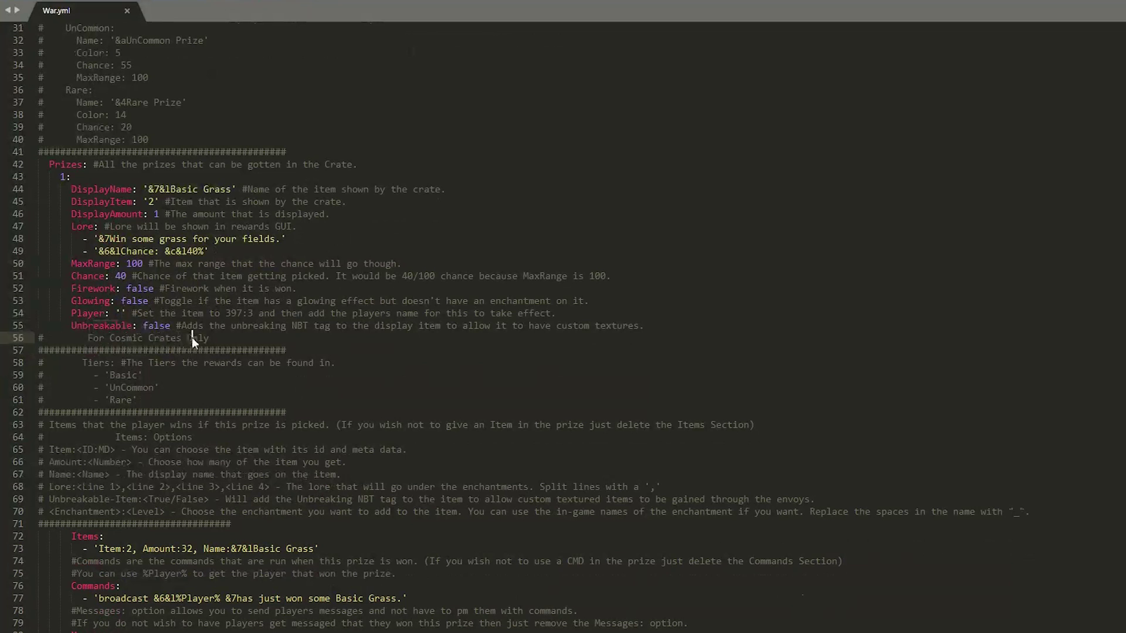
scroll(146, 275, "down", 3)
left_click_drag(143, 288, 91, 265)
left_click(133, 286)
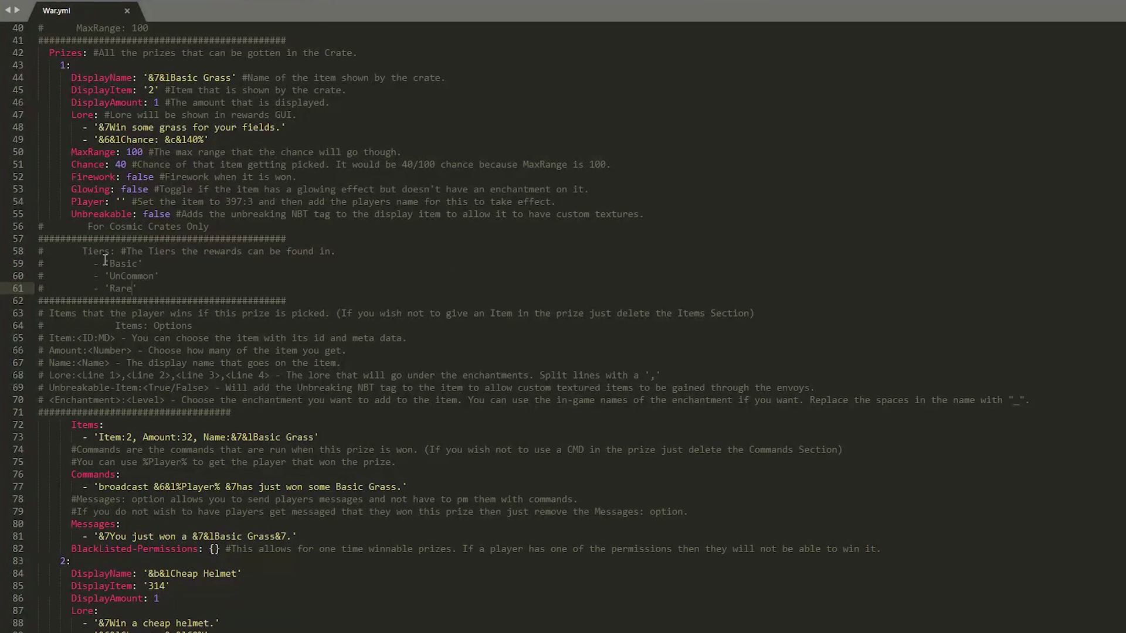
Step: Examine the first prize's Items entry, including its item ID, amount and name
scroll(117, 270, "down", 8)
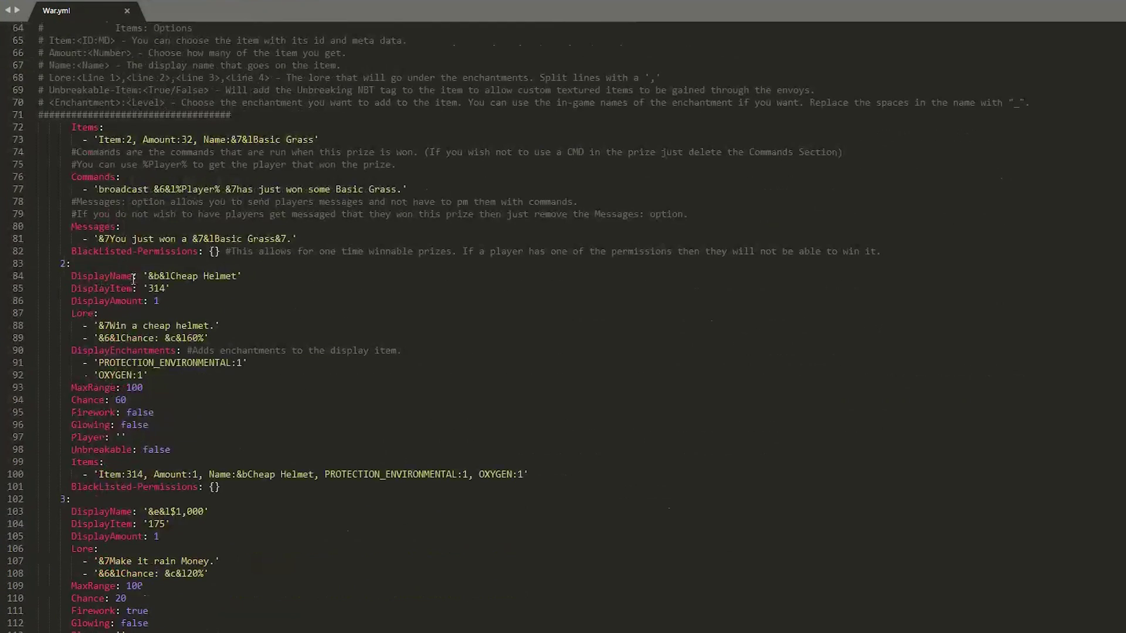
scroll(127, 199, "down", 1)
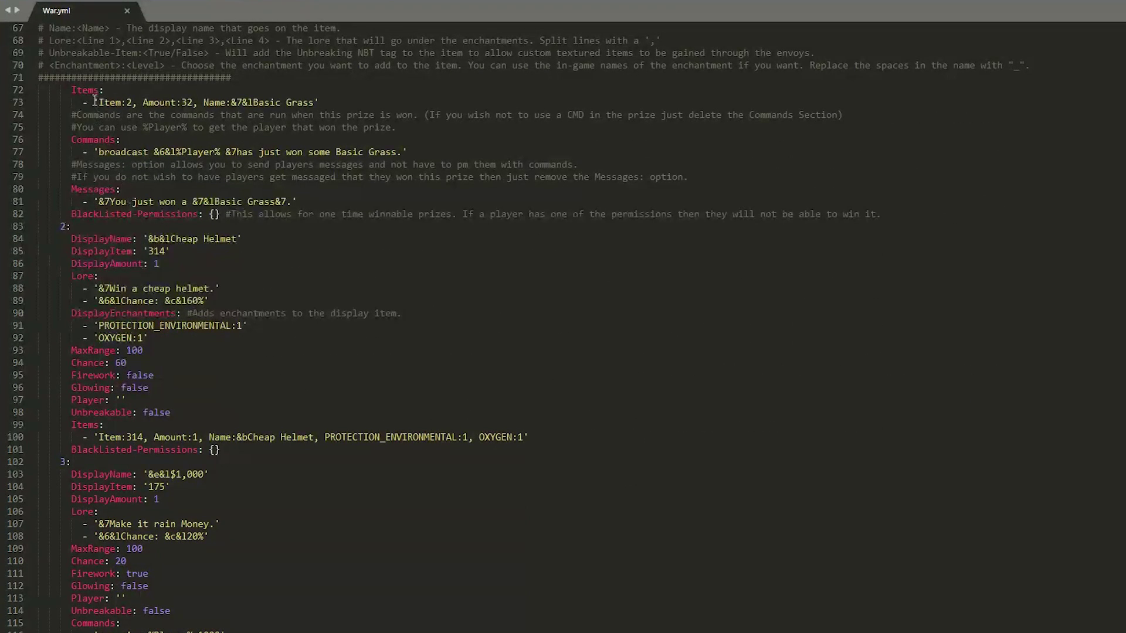
left_click_drag(79, 96, 219, 99)
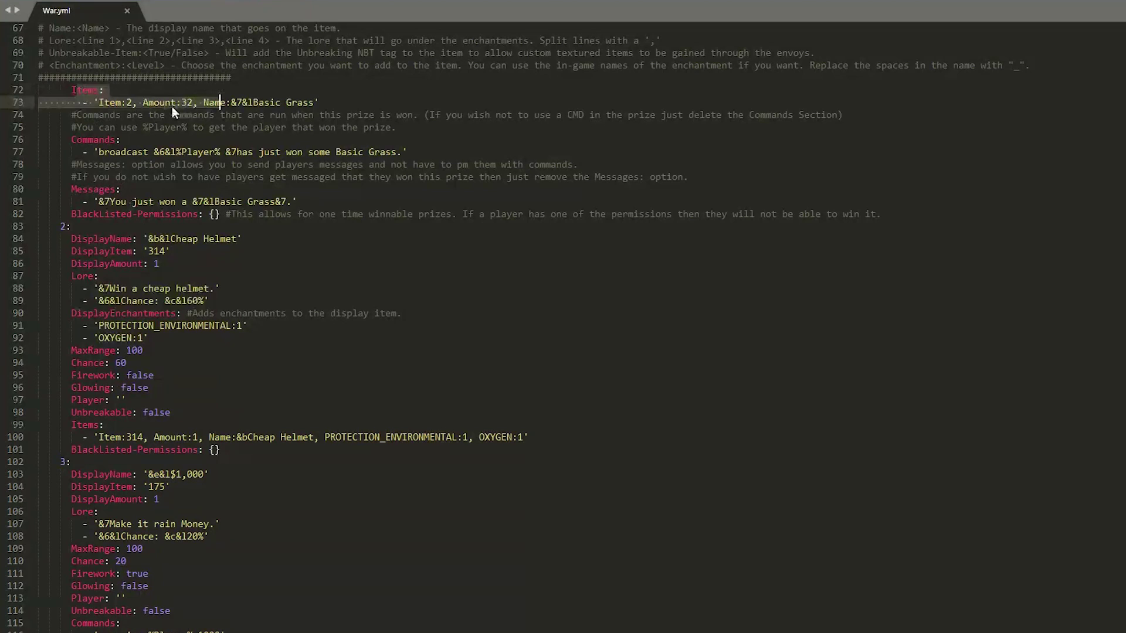
left_click(171, 107)
left_click_drag(110, 103, 137, 102)
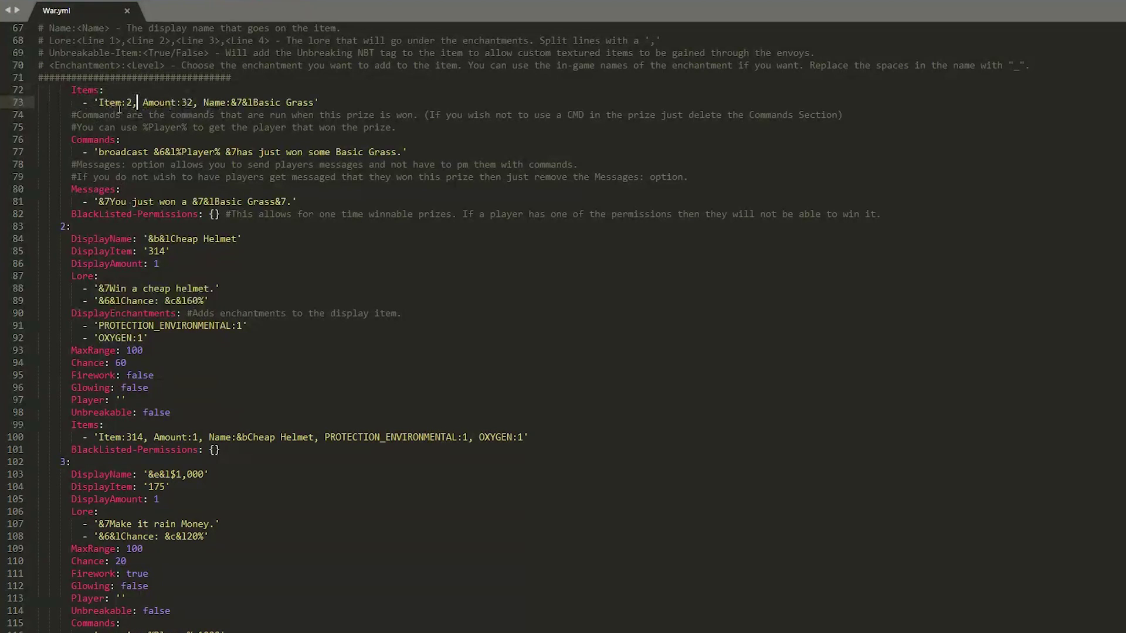
left_click(191, 102)
left_click(182, 102)
left_click_drag(203, 102, 311, 110)
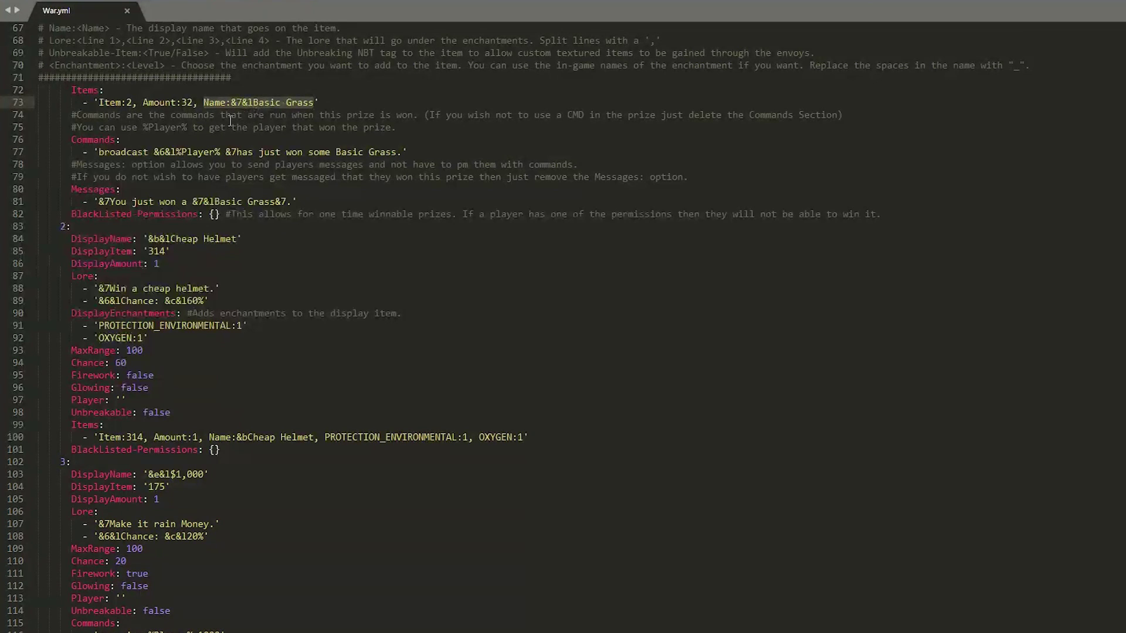
left_click(330, 100)
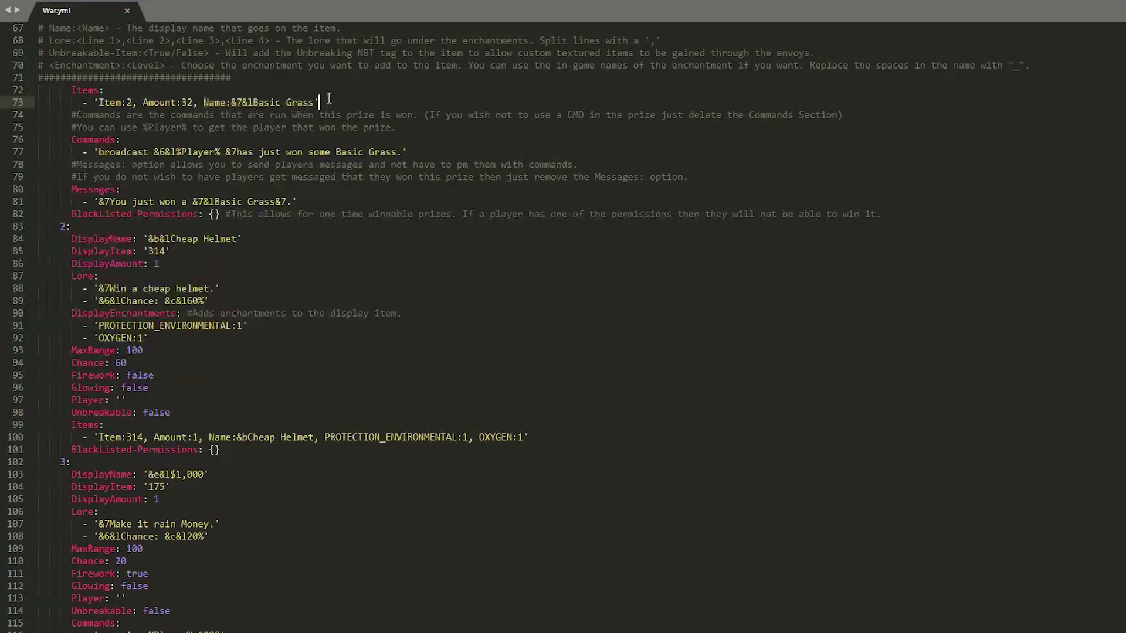
Step: Examine the broadcast command and the winner message of the first prize
scroll(234, 157, "down", 2)
left_click_drag(97, 78, 397, 77)
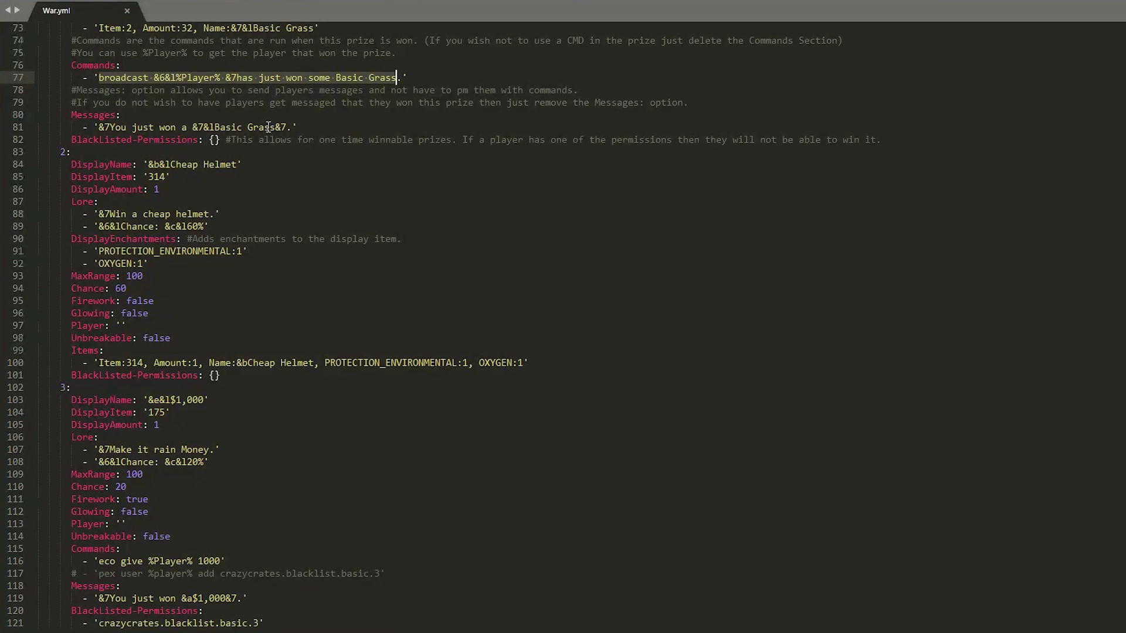
scroll(267, 123, "down", 2)
scroll(252, 149, "up", 2)
left_click_drag(94, 128, 297, 128)
left_click(215, 201)
Step: Examine the Cheap Helmet prize's chance and display enchantments
scroll(215, 201, "down", 2)
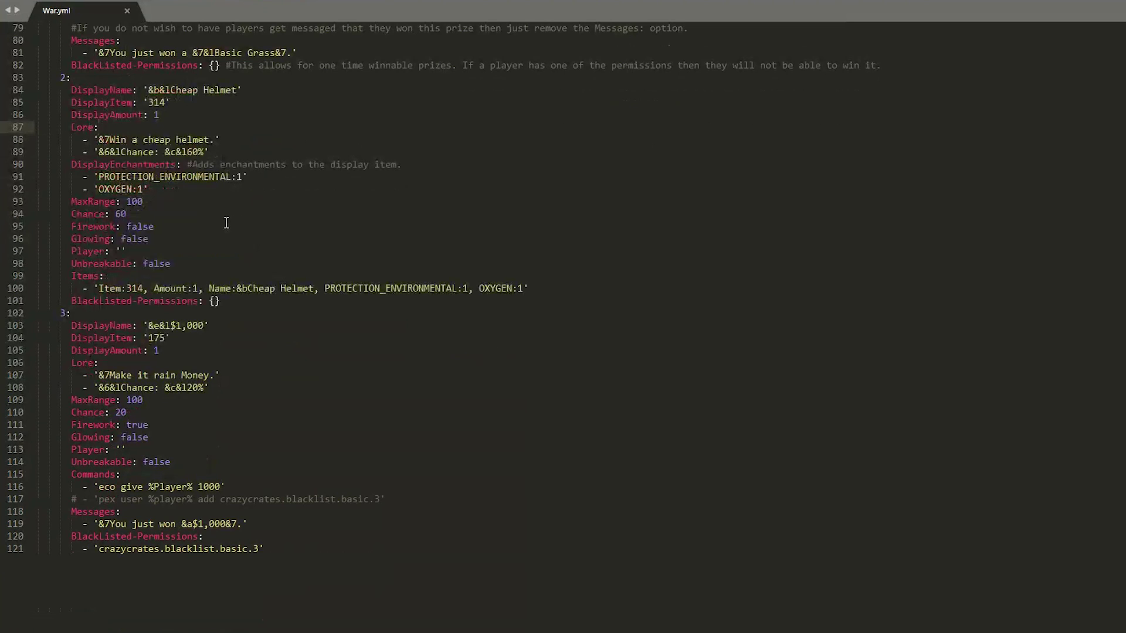
left_click_drag(128, 214, 31, 218)
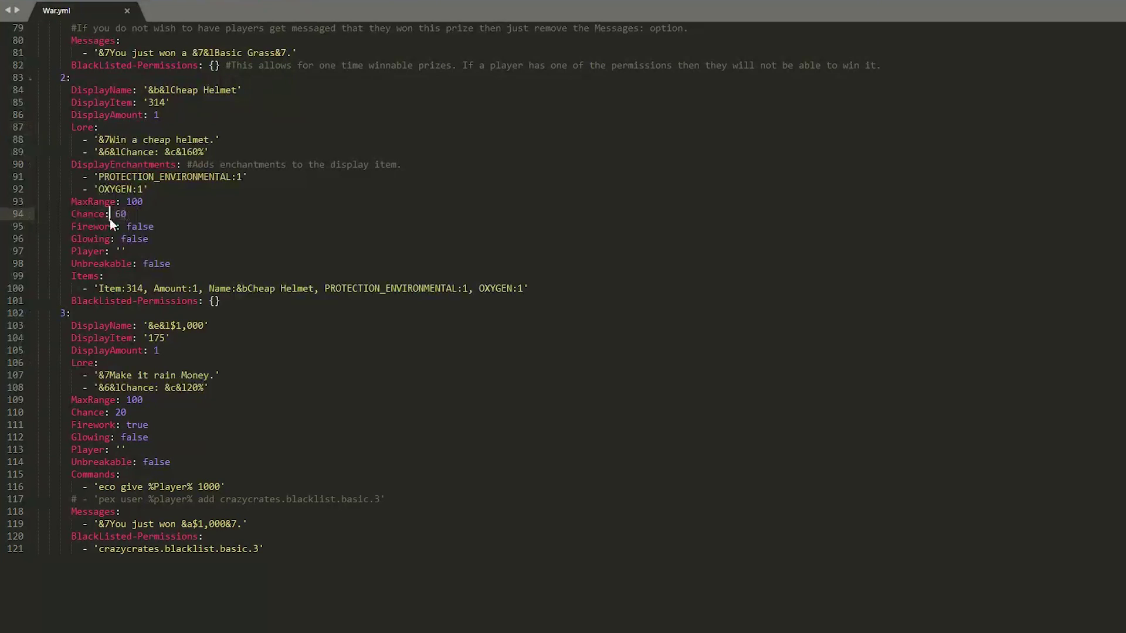
left_click(157, 190)
left_click_drag(158, 189, 24, 165)
left_click(109, 190)
Step: Set the Cheap Helmet's OXYGEN display enchantment to level 2 and save the file
double_click(140, 190)
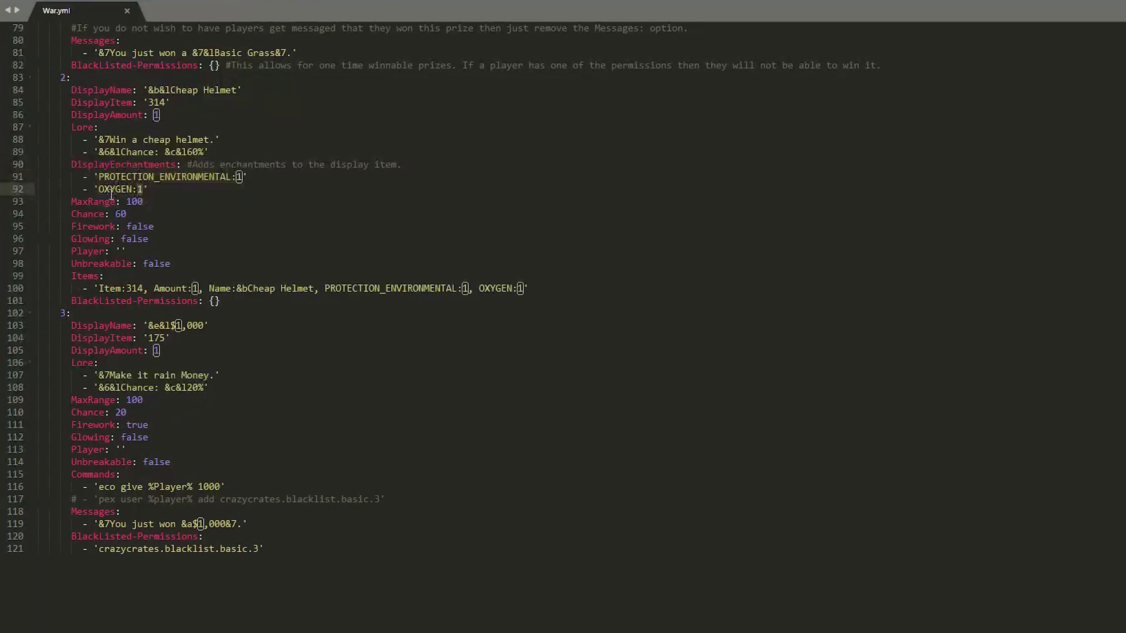
type("2")
key("ctrl+s")
left_click(153, 189)
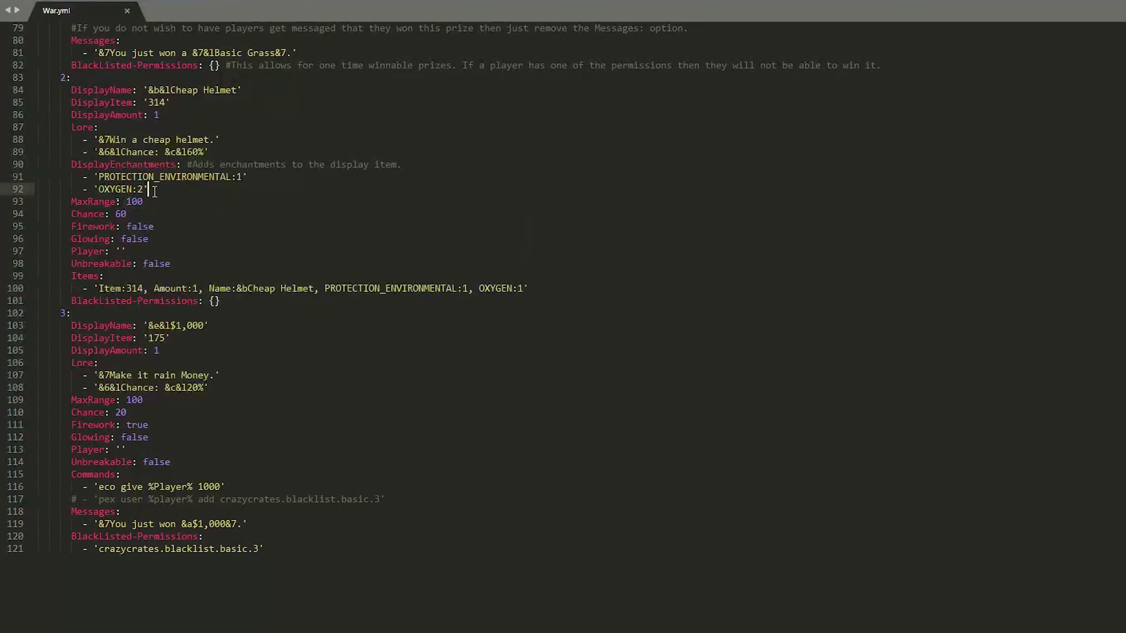
Step: Add an 'UNBREAKING:2' entry below the OXYGEN display enchantment by duplicating its line, and save the file
left_click_drag(154, 191, 36, 189)
key("ctrl+c")
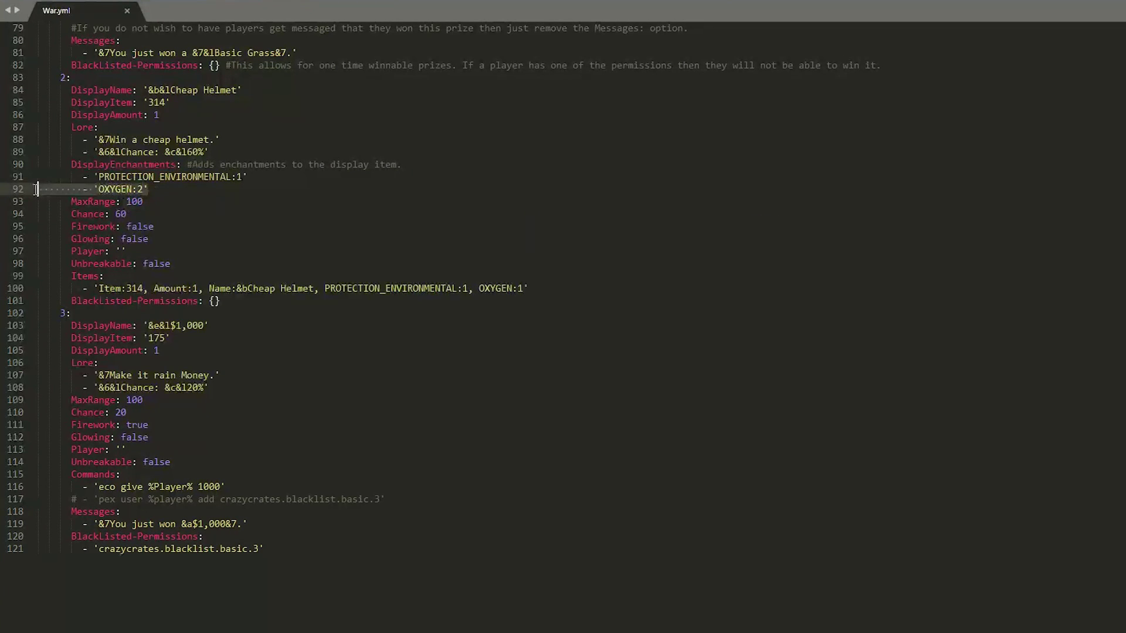
left_click(153, 190)
key("Return")
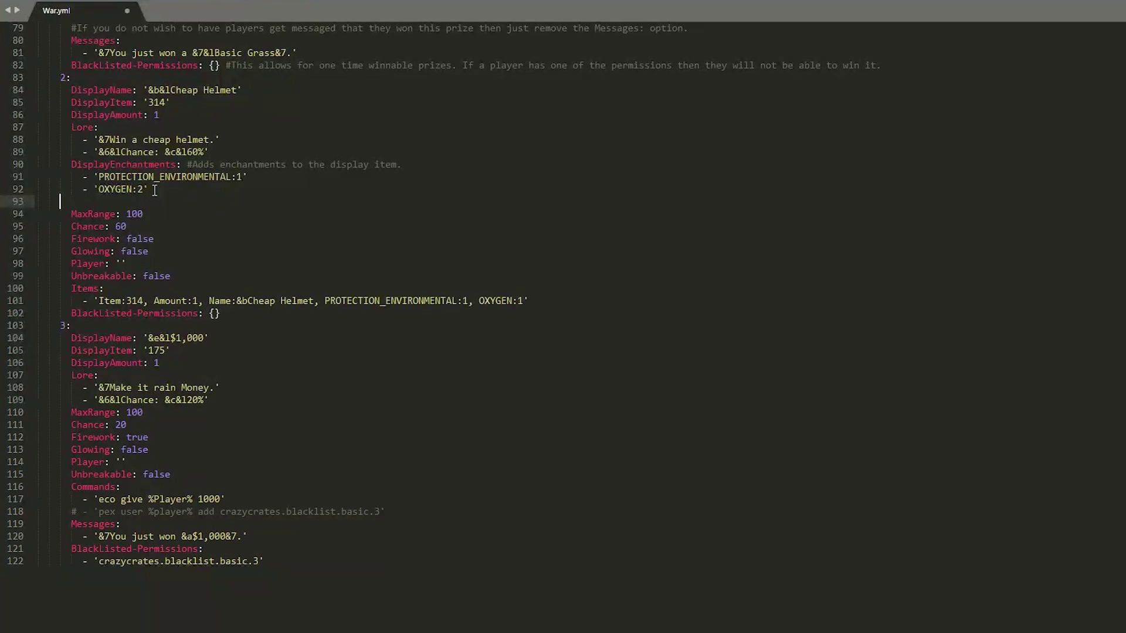
key("ctrl+v")
double_click(111, 202)
type("UNBREAKIBNFG")
key("BackSpace")
key("BackSpace")
key("BackSpace")
key("BackSpace")
type("NG")
key("ctrl+s")
Step: Examine the third prize's chance, firework and display name settings and its money-giving command
scroll(142, 291, "down", 4)
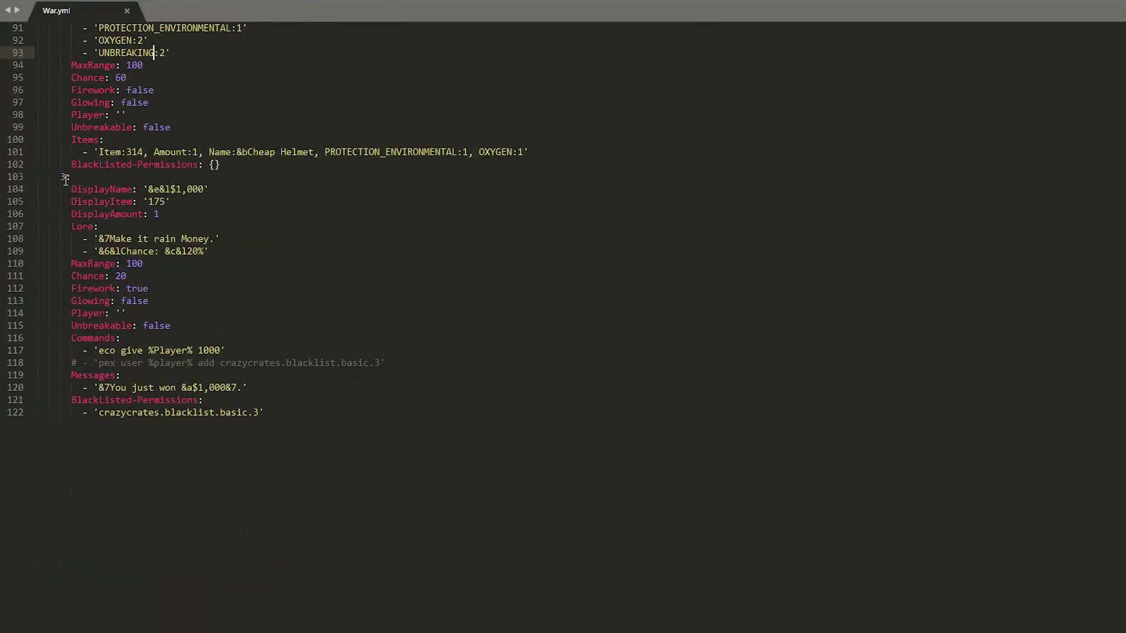
double_click(64, 178)
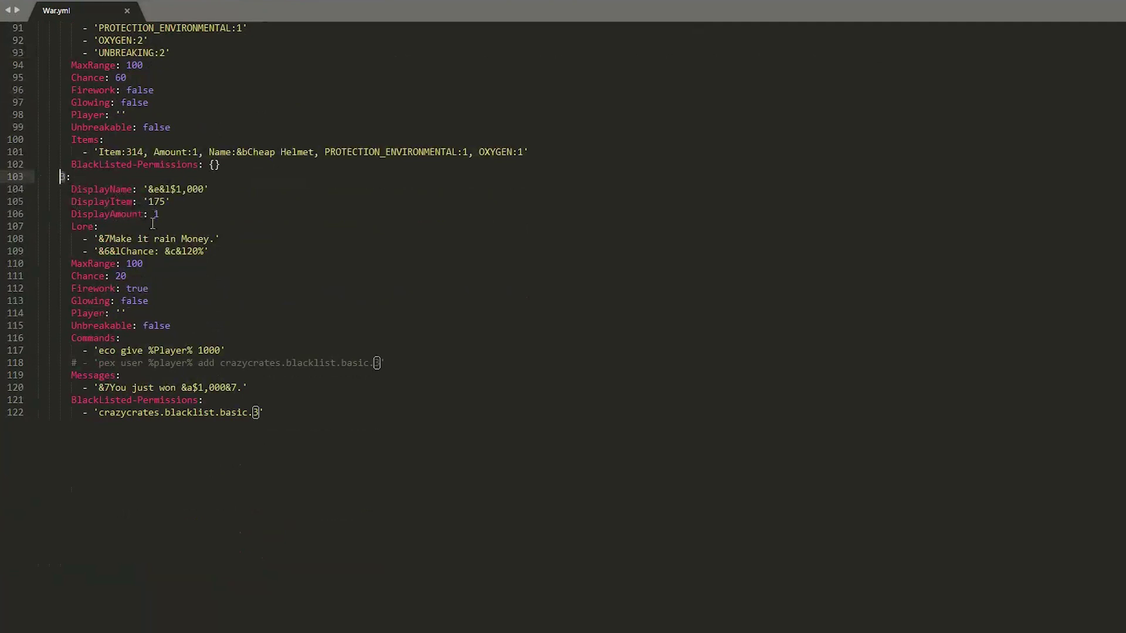
left_click_drag(133, 277, 115, 276)
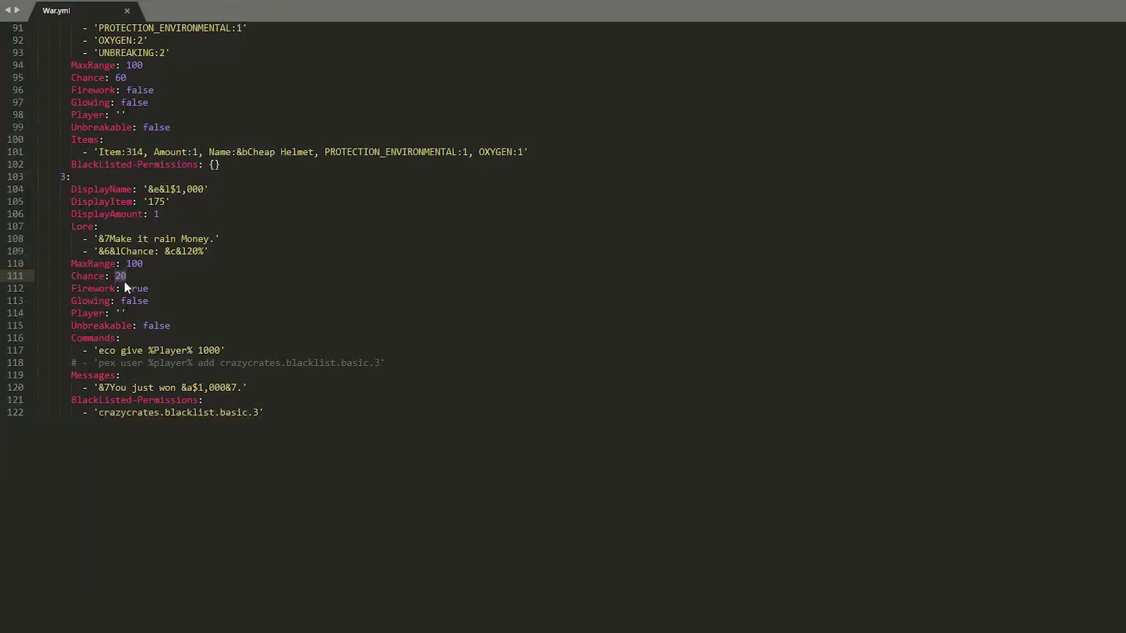
left_click_drag(154, 288, 60, 288)
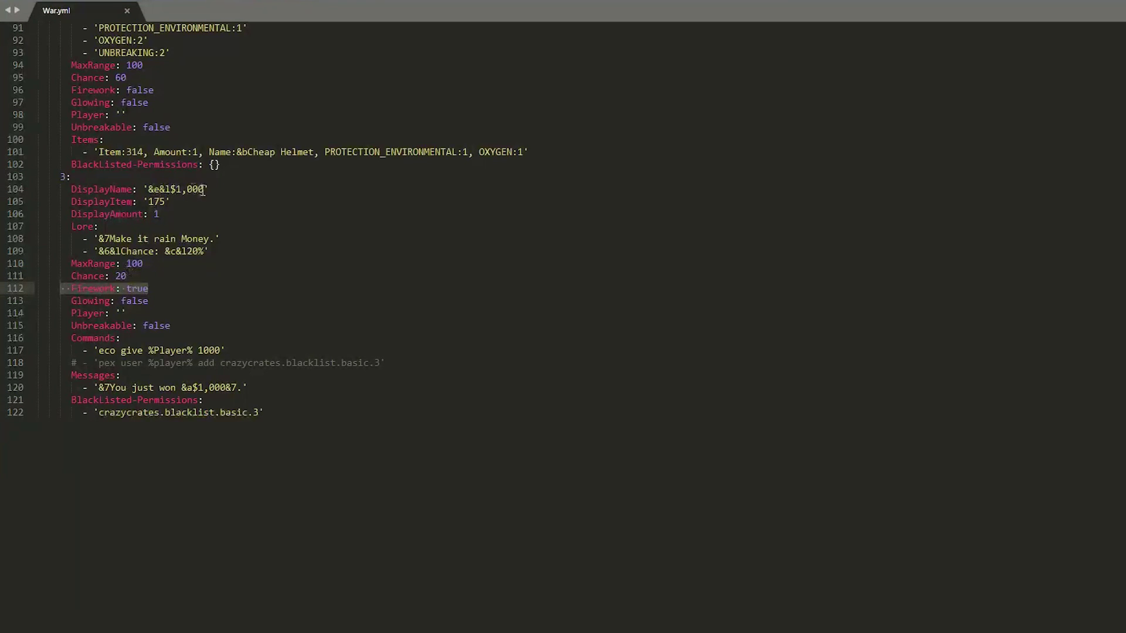
left_click(170, 189)
scroll(170, 189, "down", 2)
left_click(92, 264)
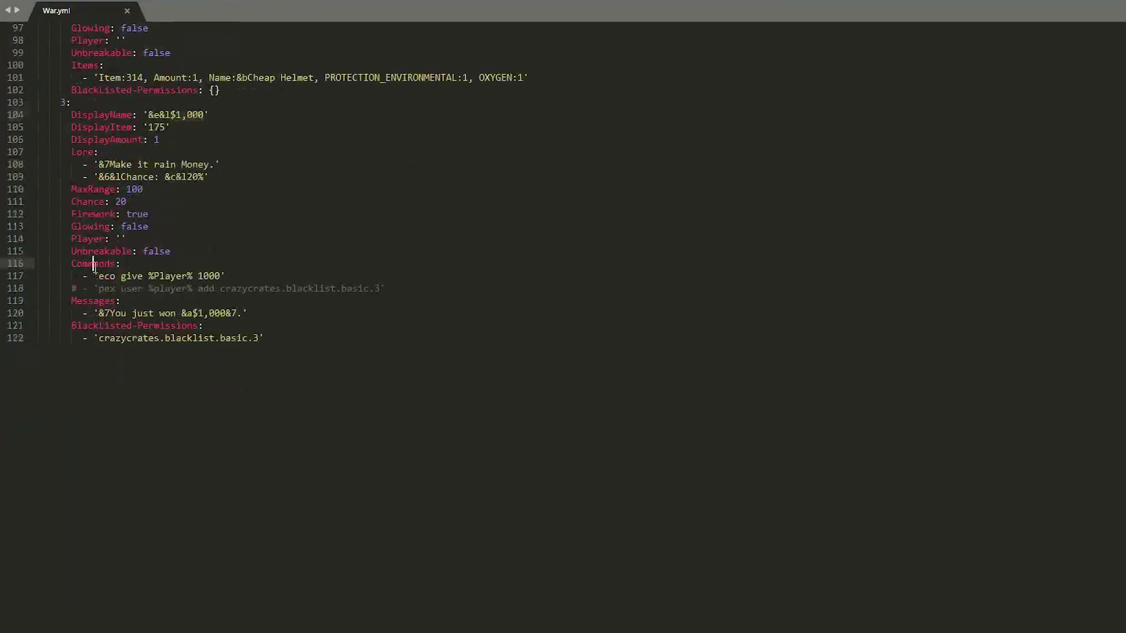
left_click_drag(51, 263, 117, 265)
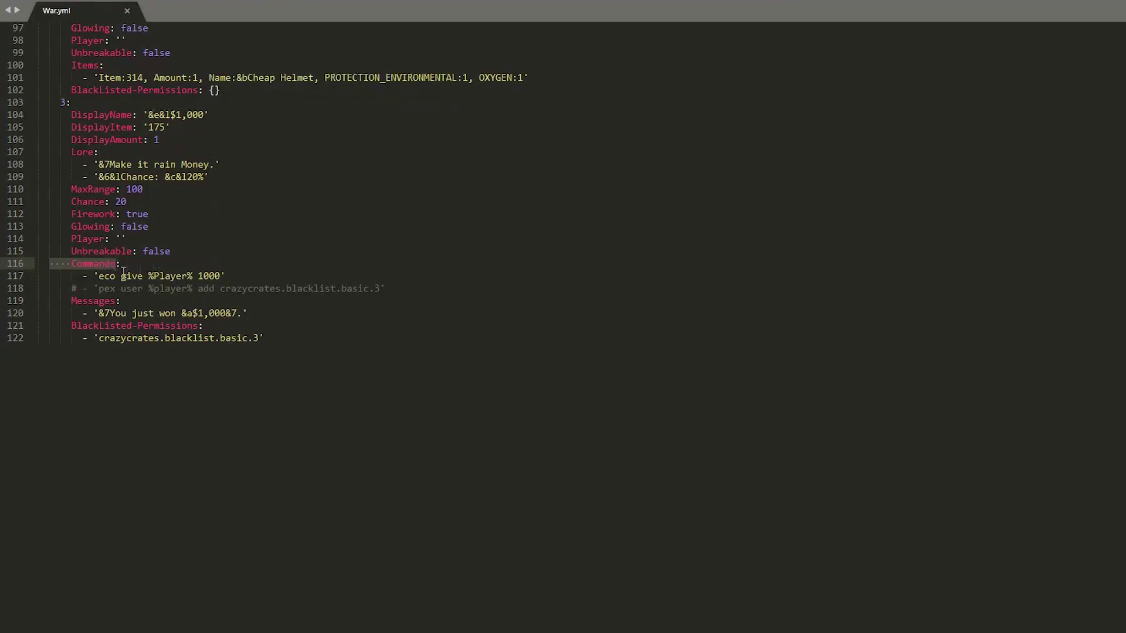
left_click(121, 276)
left_click_drag(194, 276, 150, 279)
left_click(203, 276)
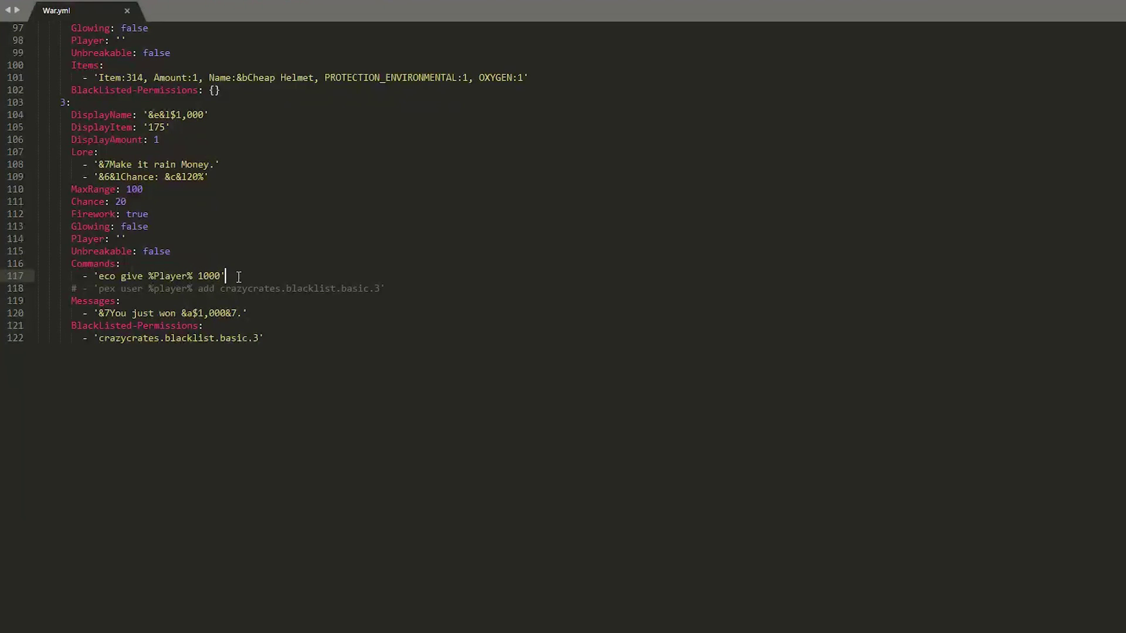
Step: Duplicate the 'eco give %Player% 1000' command onto a new line below it in the third prize's Commands list
left_click_drag(225, 276, 27, 272)
key("ctrl+c")
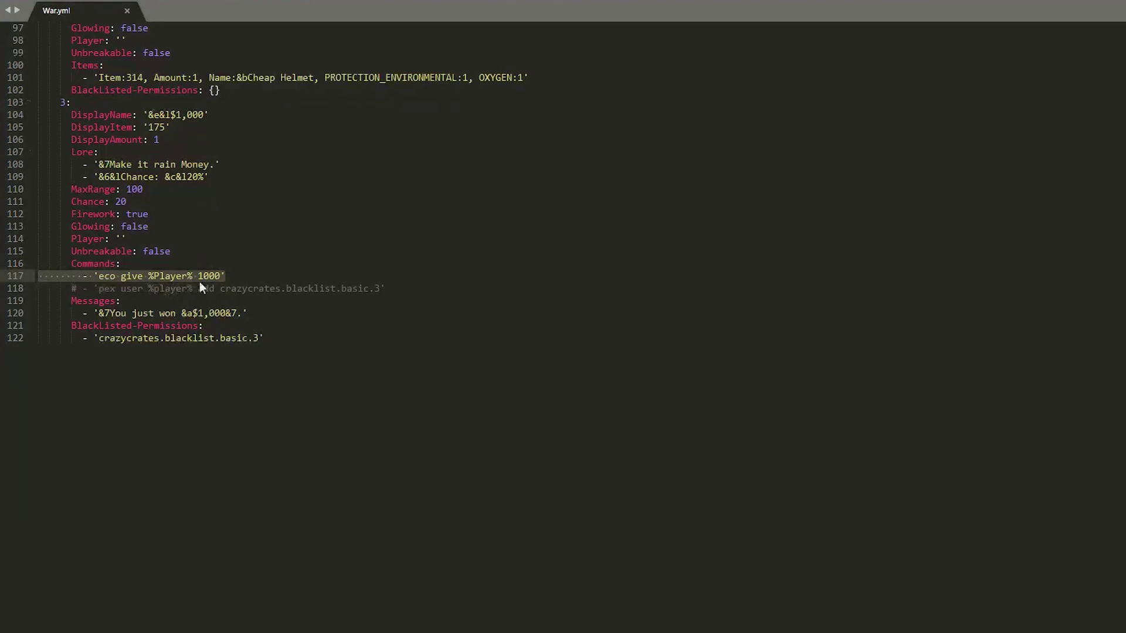
left_click(230, 276)
key("Return")
key("Return")
key("BackSpace")
key("BackSpace")
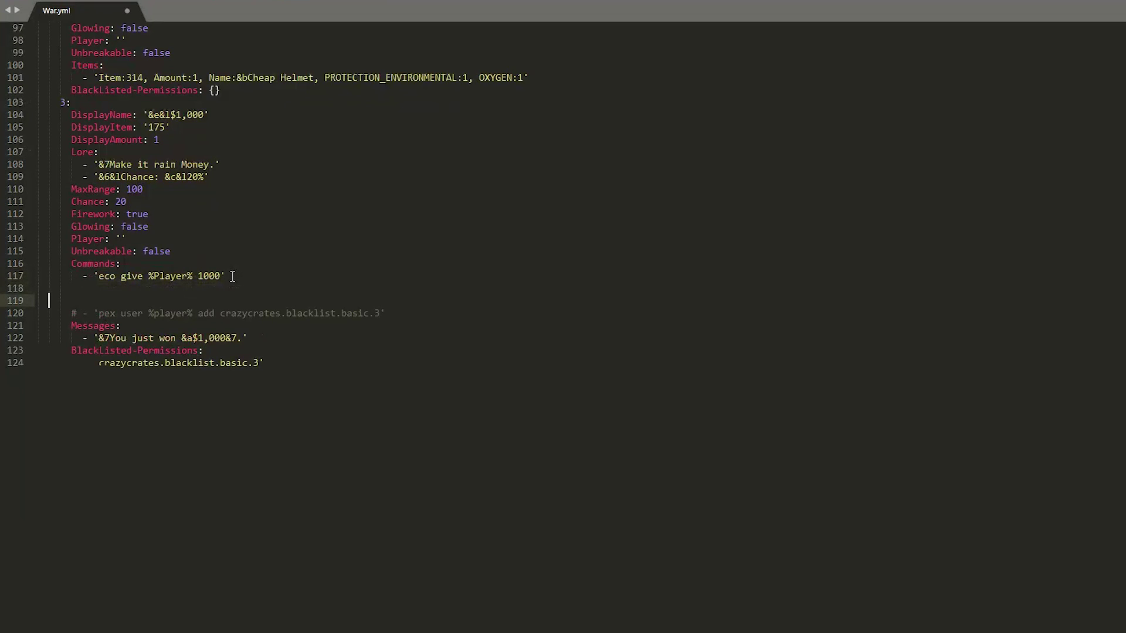
key("BackSpace")
key("BackSpace")
key("ctrl+v")
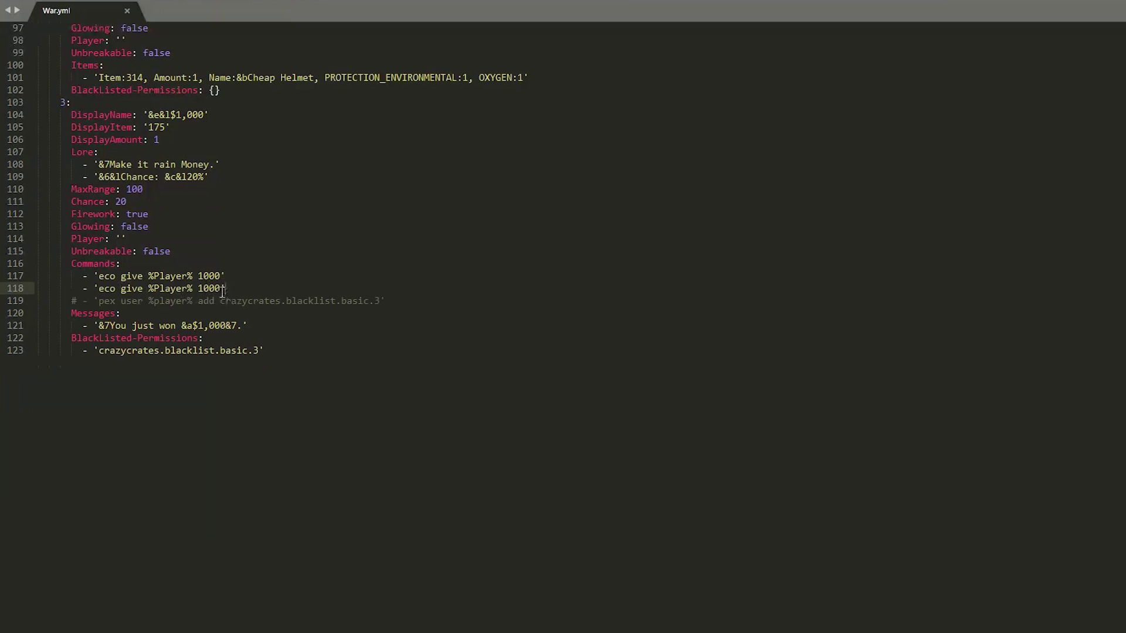
Step: Replace the duplicated command with 'pex user %player% rank admin' and save the War crate file
left_click_drag(221, 289, 100, 289)
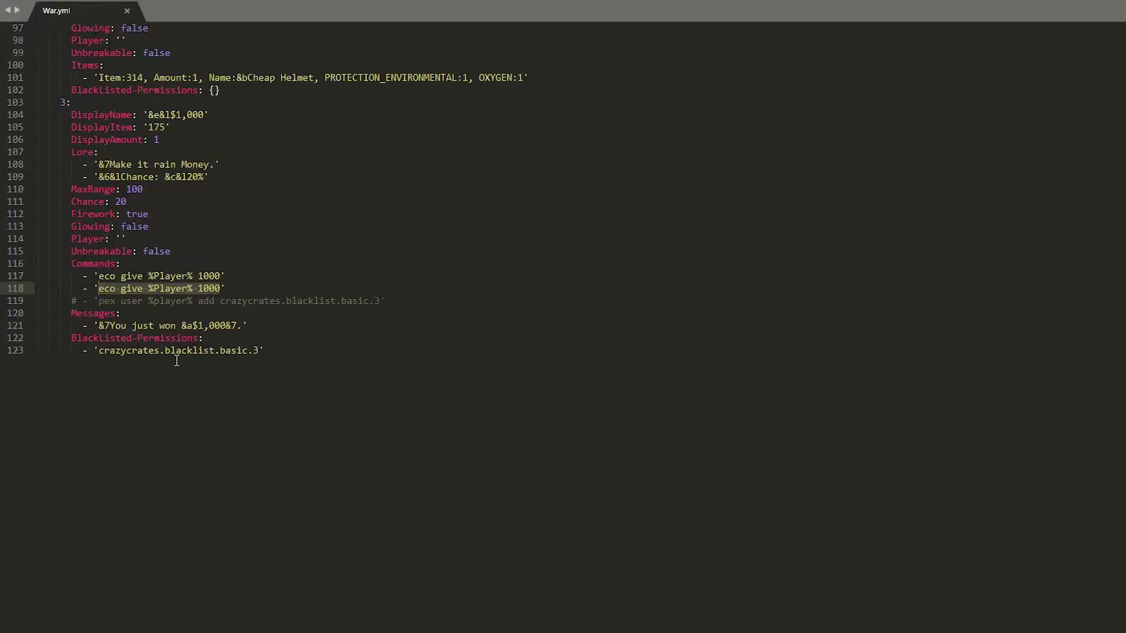
type("pex ")
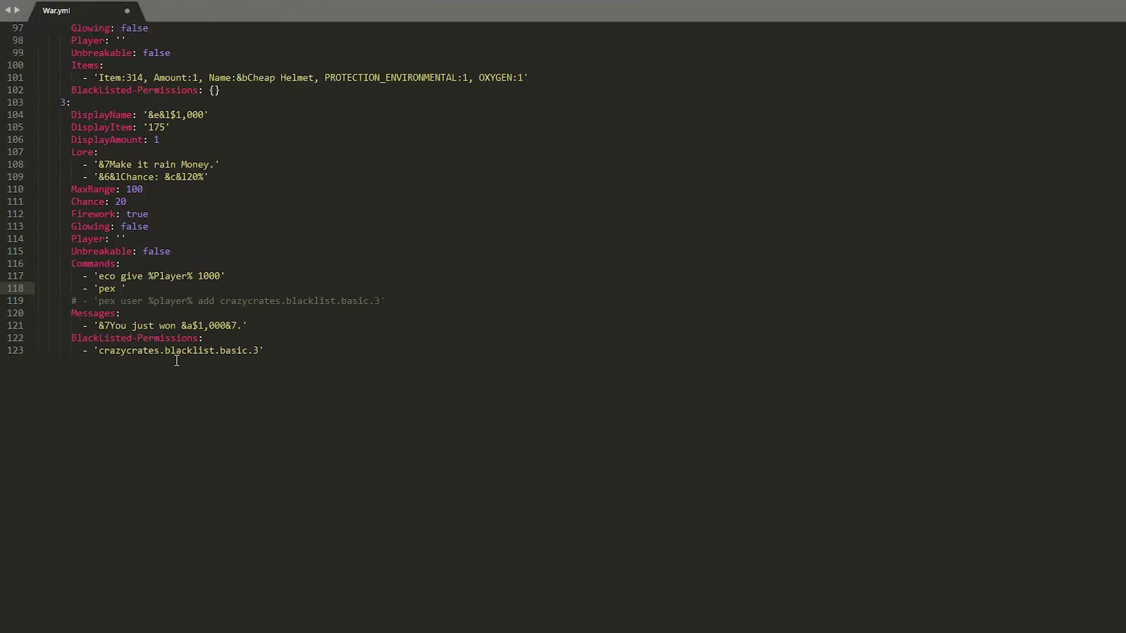
type("us")
type("%player% rank admin")
left_click(311, 473)
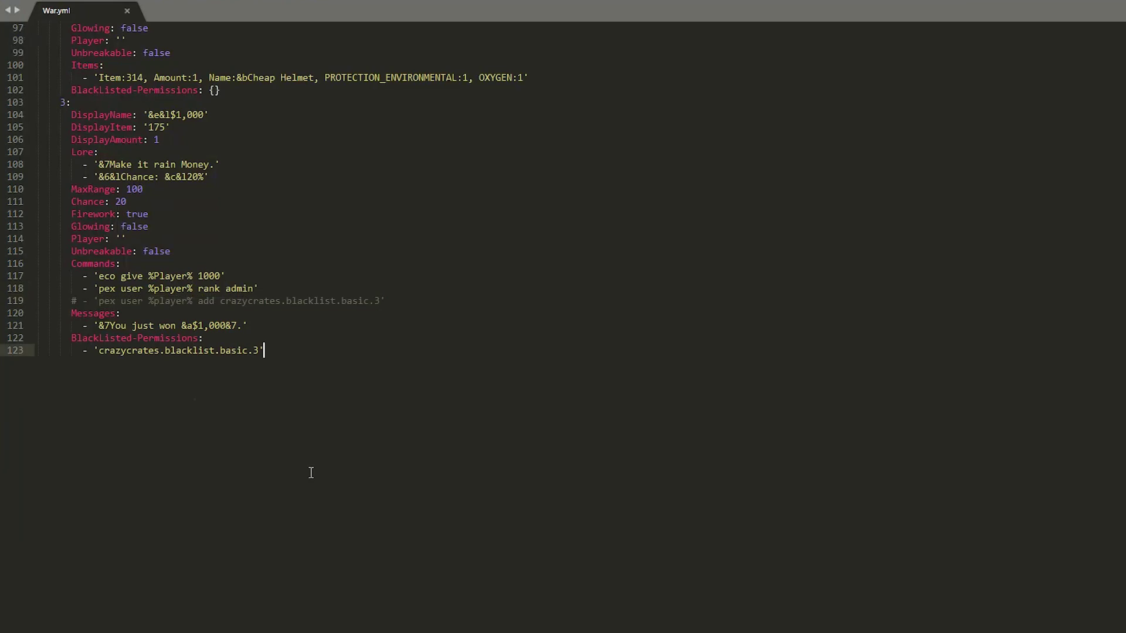
scroll(244, 477, "up", 20)
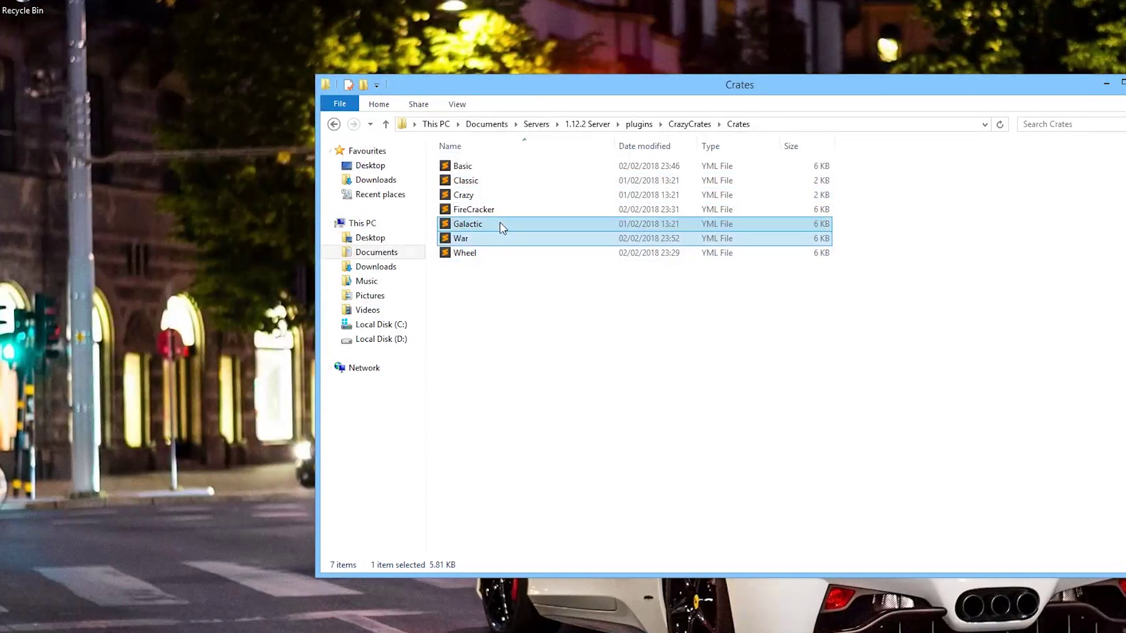
Step: Open the Galactic crate file and examine its crate type, tier definitions and prize list
double_click(501, 225)
left_click(457, 245)
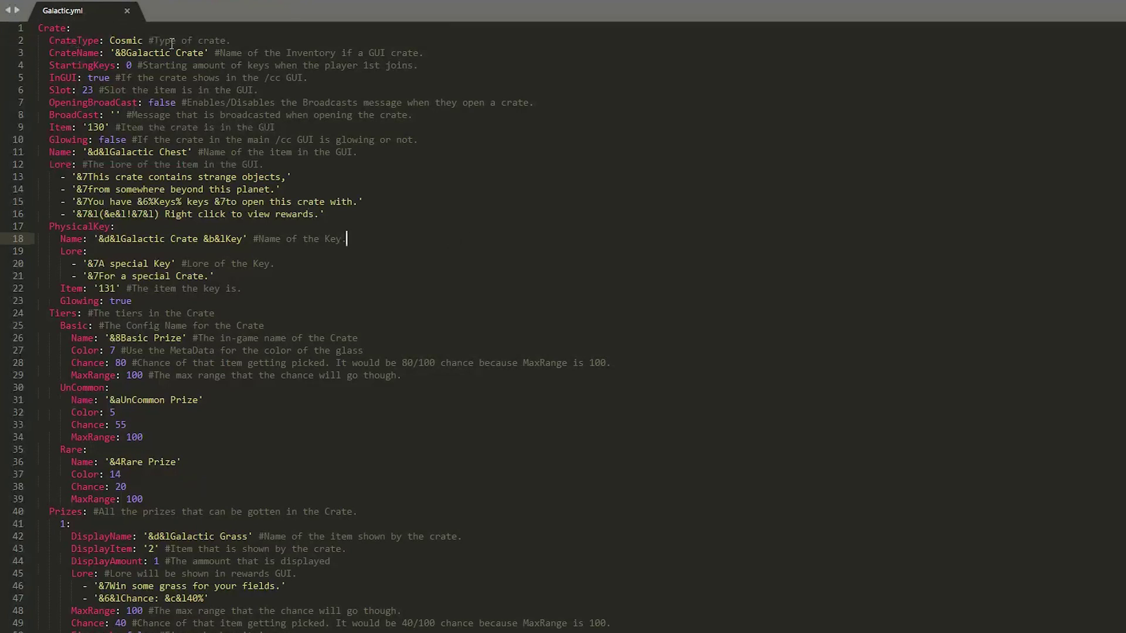
left_click_drag(67, 40, 155, 41)
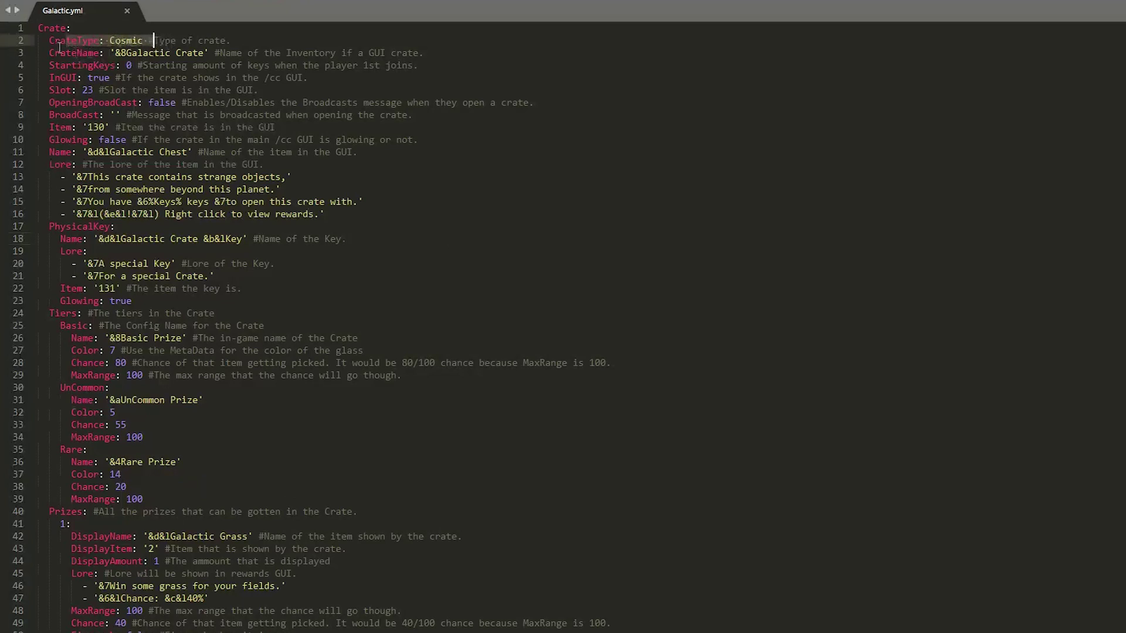
scroll(148, 74, "down", 9)
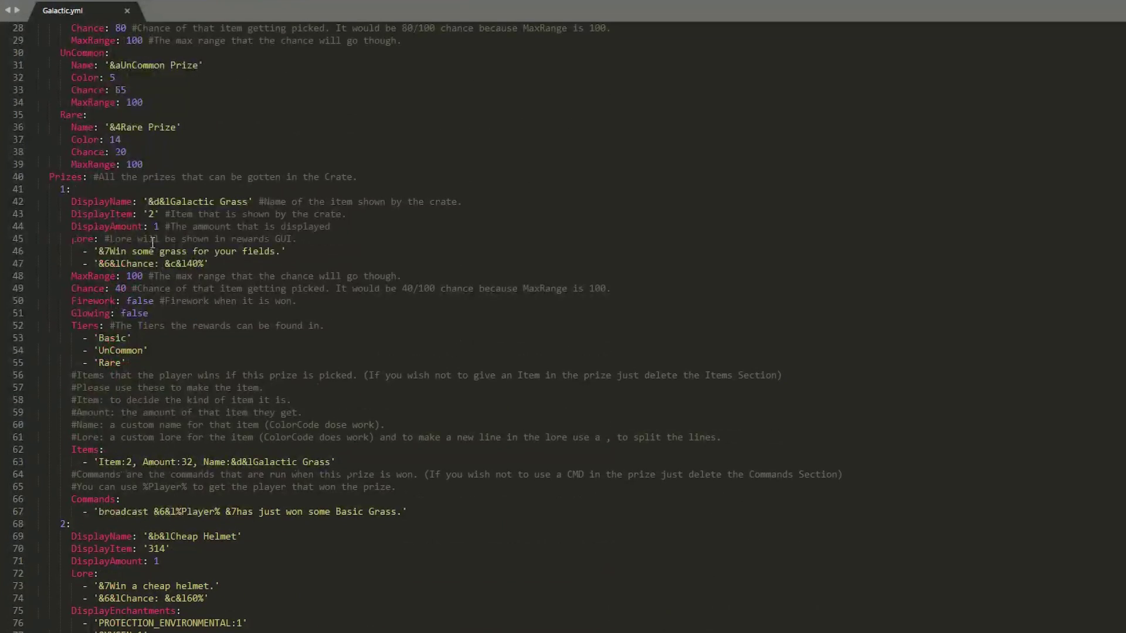
scroll(137, 236, "down", 19)
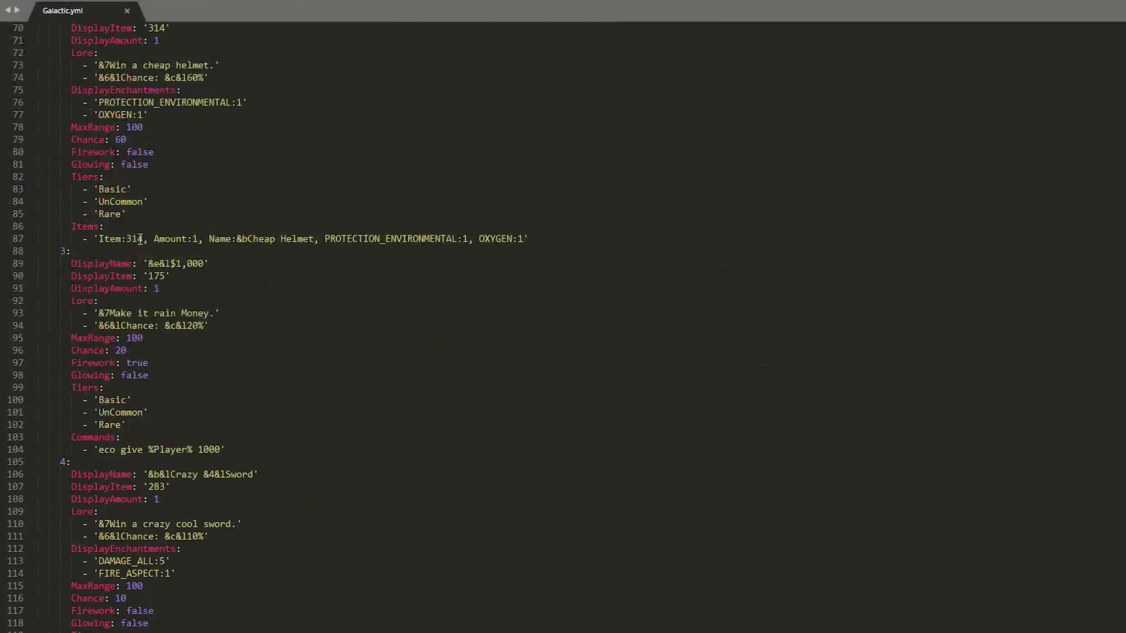
scroll(146, 258, "down", 4)
scroll(140, 362, "down", 4)
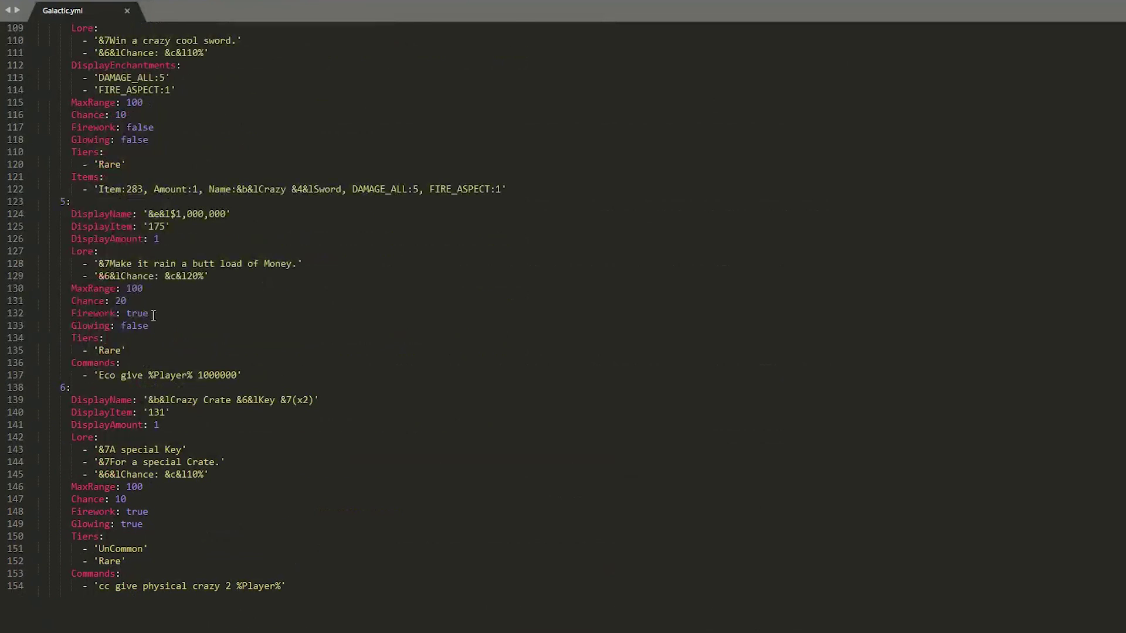
scroll(158, 288, "down", 1)
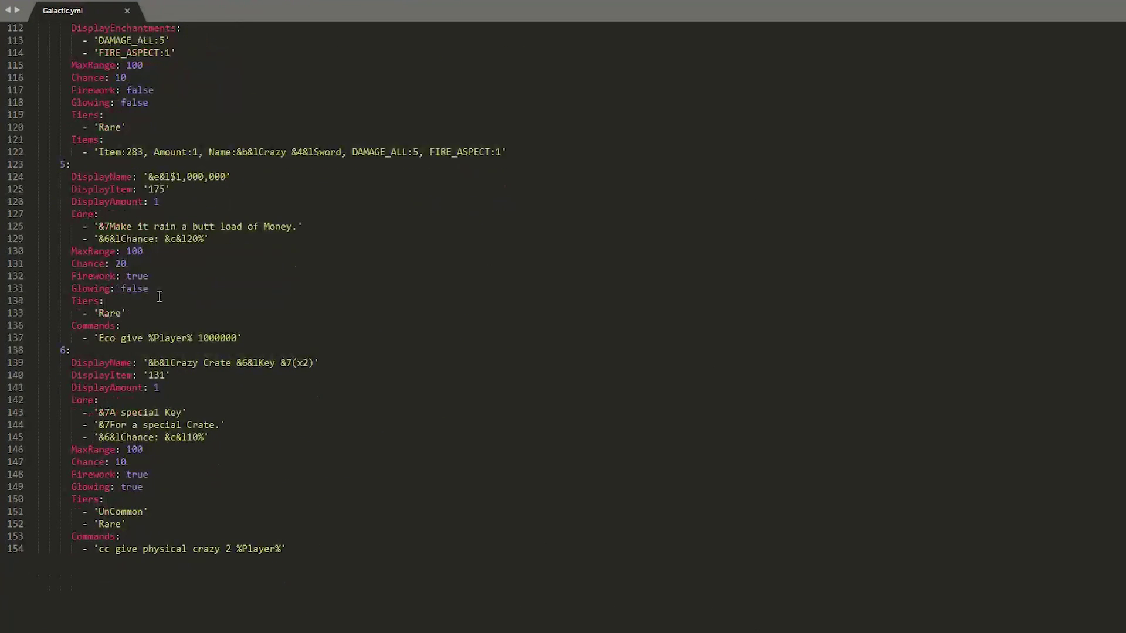
Step: Examine the chance, tier and money-giving command of the Galactic crate's fifth prize
left_click_drag(133, 264, 77, 265)
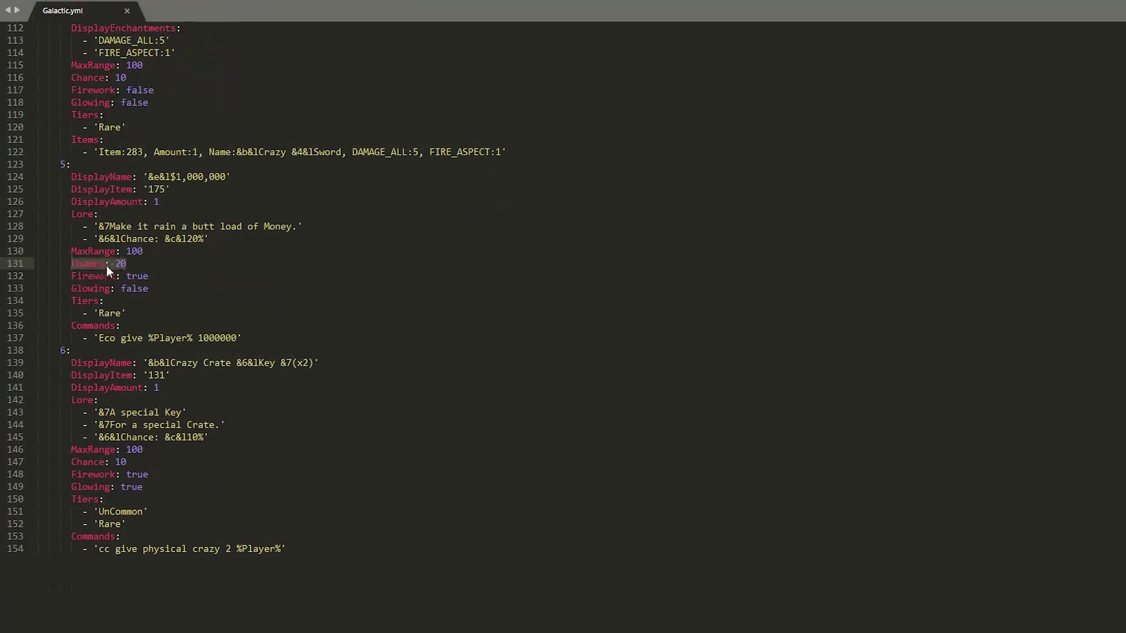
left_click_drag(126, 313, 37, 313)
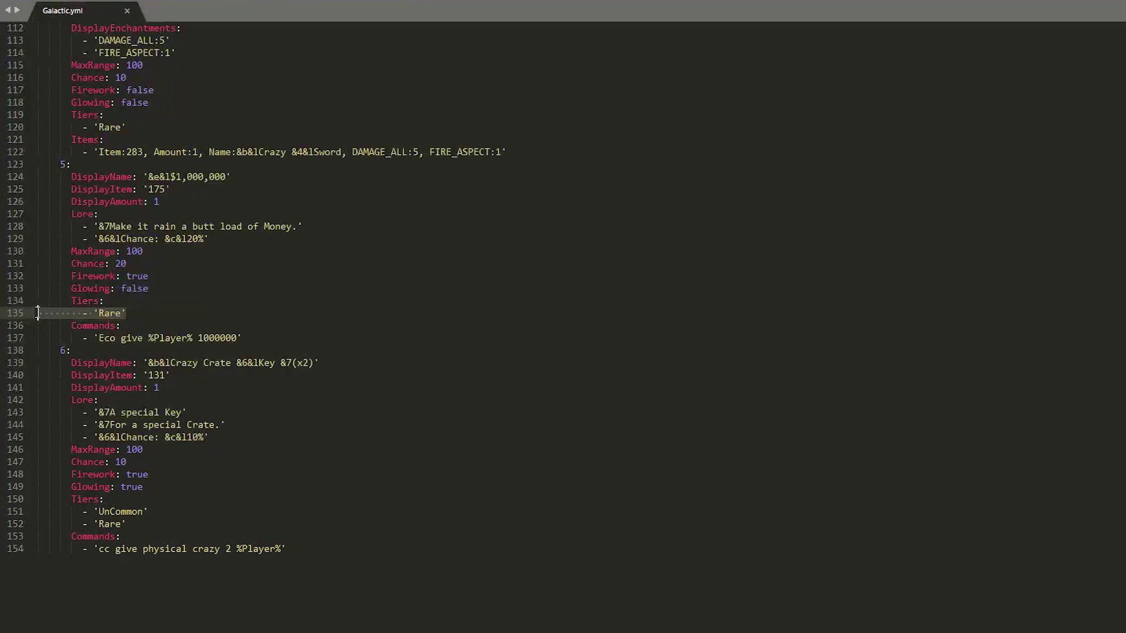
left_click(94, 338)
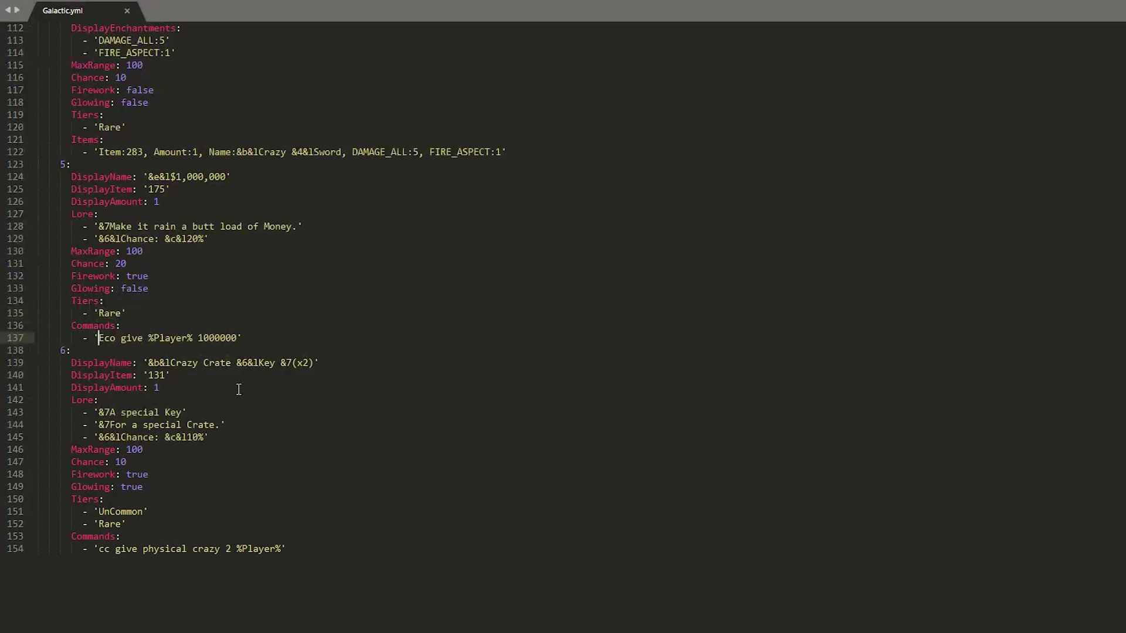
Step: Examine the Galactic crate's sixth prize with its chance and tiers, and review the tier definitions
scroll(238, 389, "down", 2)
left_click_drag(299, 476, 3, 277)
left_click(205, 314)
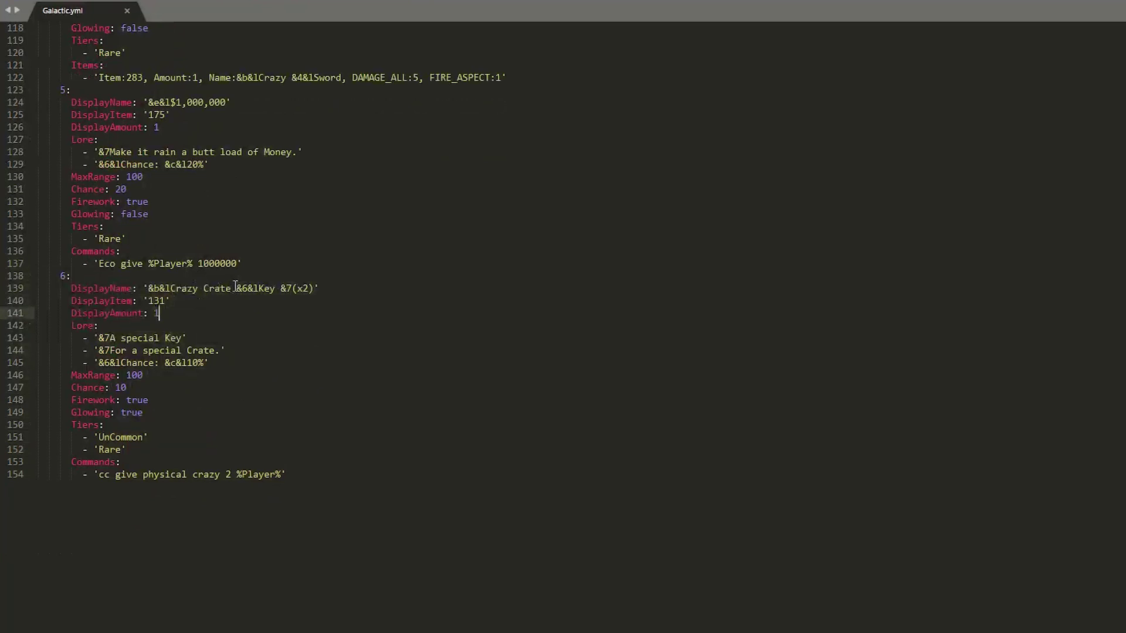
left_click_drag(128, 387, 71, 389)
left_click(151, 438)
left_click_drag(153, 451, 93, 450)
scroll(272, 394, "up", 20)
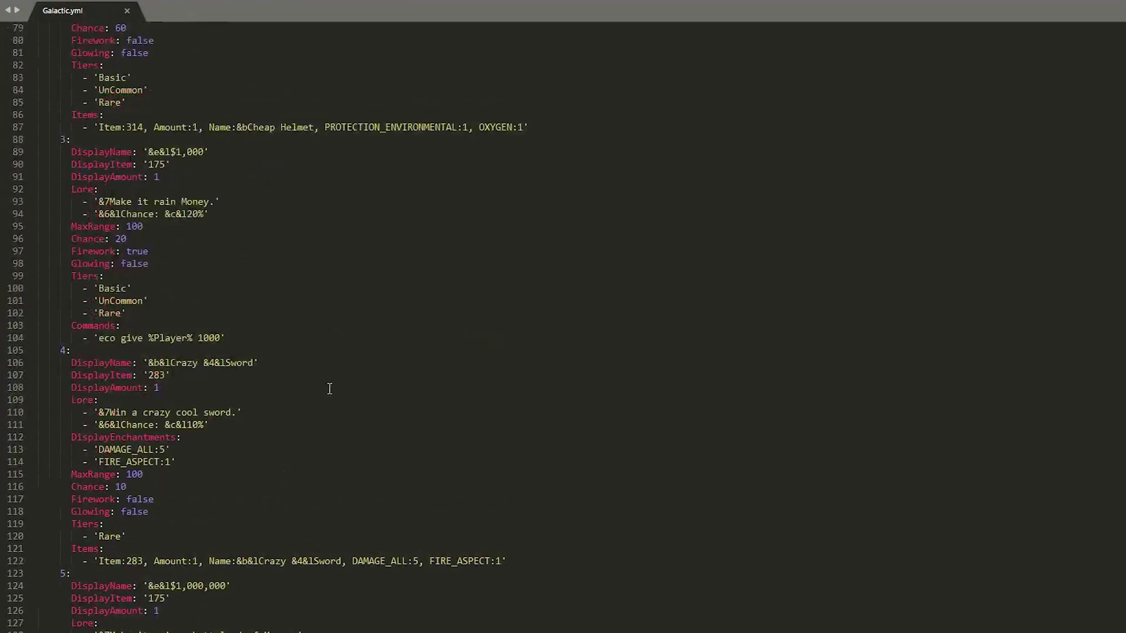
scroll(332, 384, "up", 5)
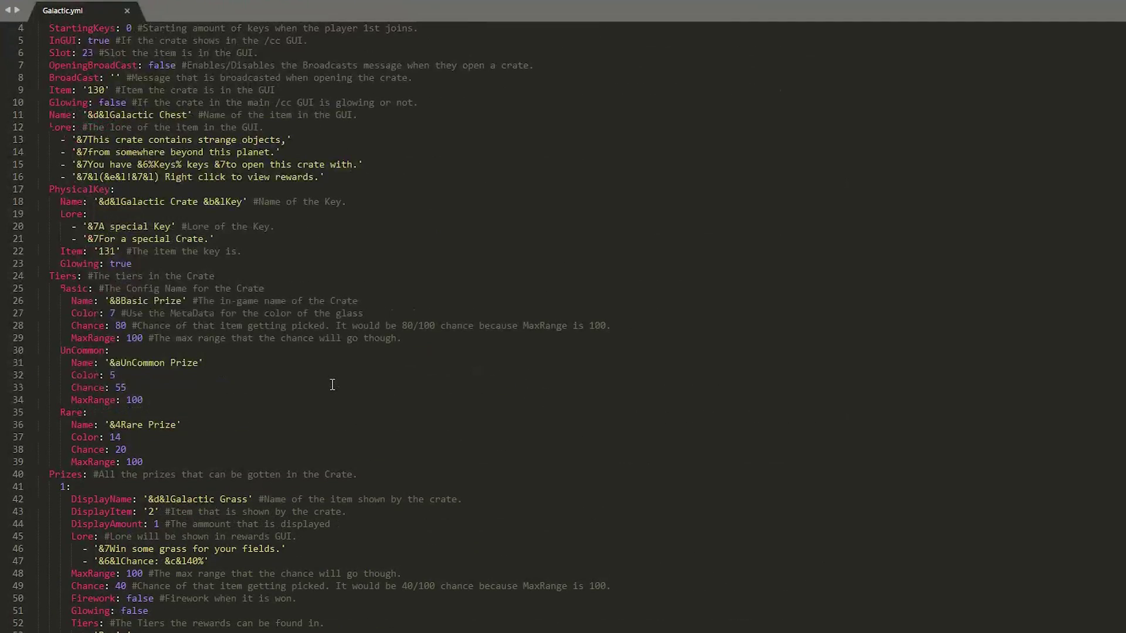
scroll(333, 384, "up", 1)
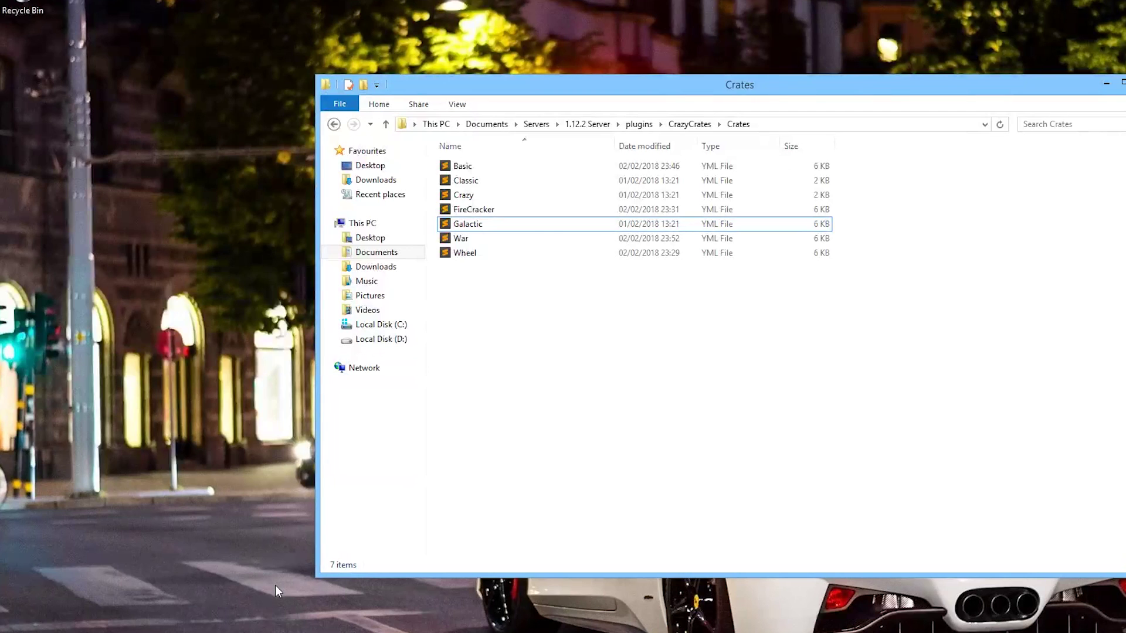